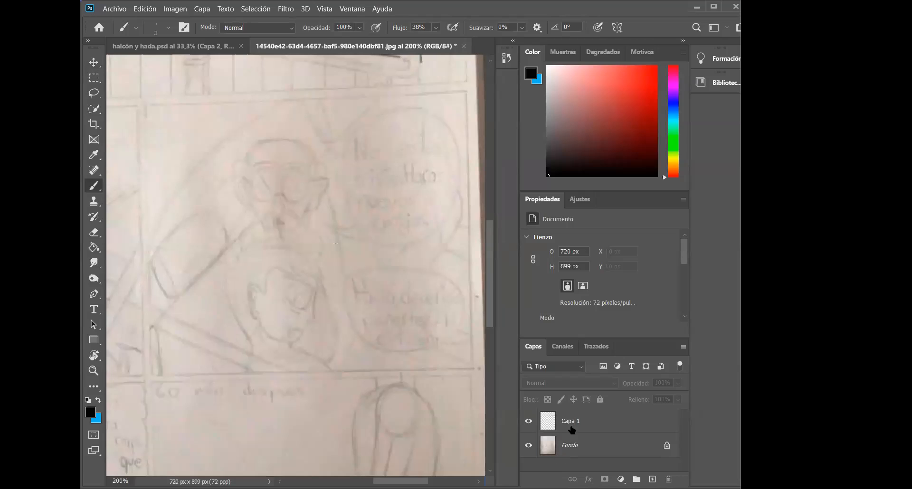
Select the layer Capa 1 and draw two near-vertical guide lines and two long parallel diagonals over the sketched two-figure panel.
left_click(579, 430)
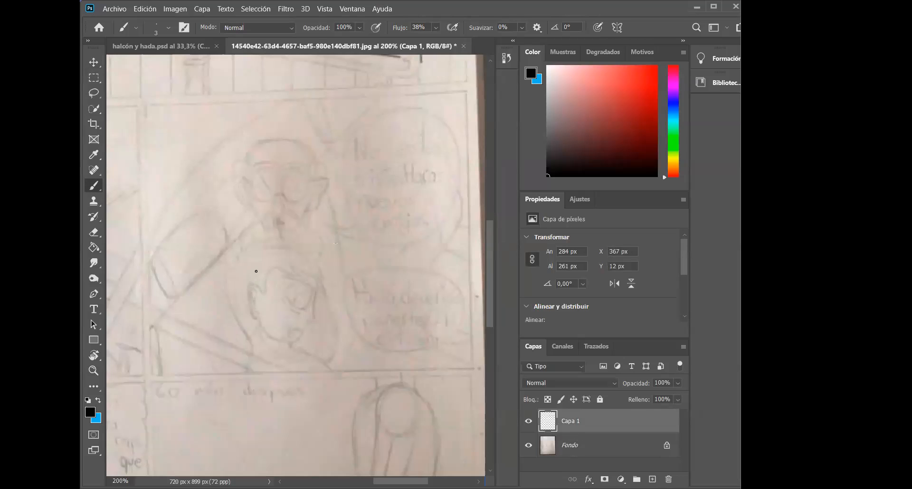
left_click_drag(256, 271, 267, 372)
mouse_move(281, 176)
left_mouse_down()
mouse_move(278, 154)
mouse_move(289, 271)
left_mouse_up()
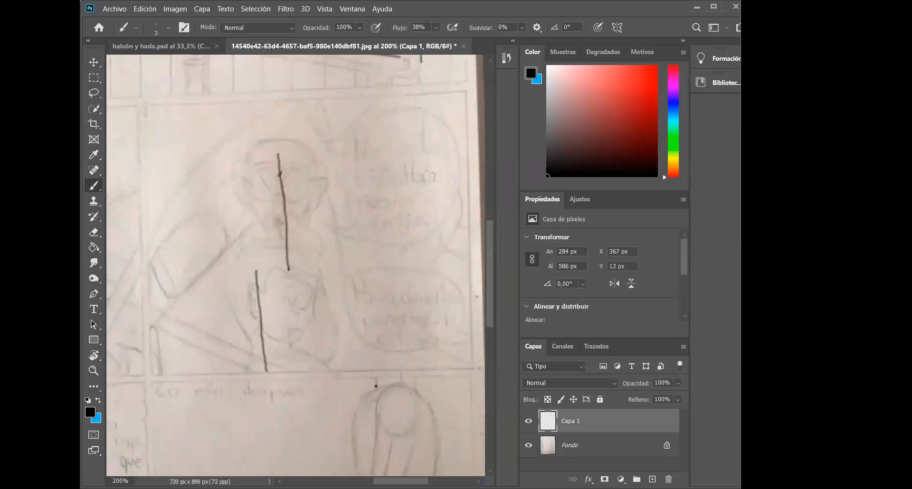
left_click_drag(153, 318, 418, 85)
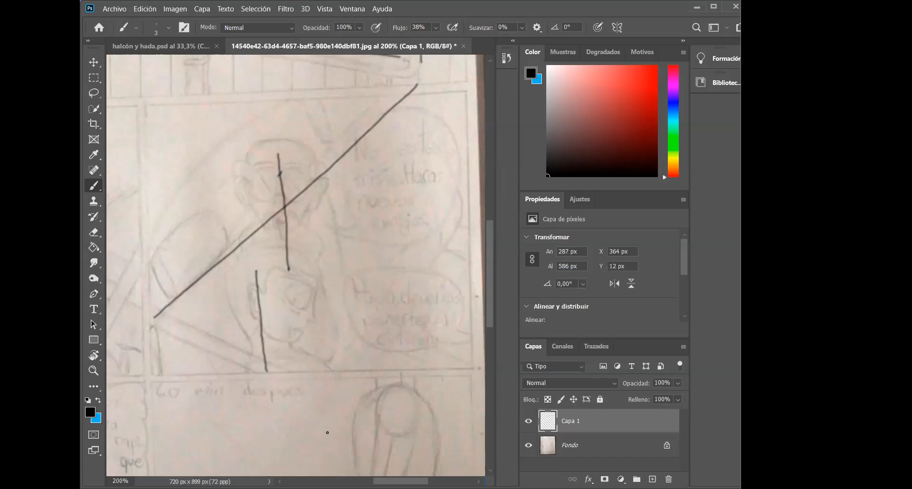
left_click_drag(322, 371, 497, 223)
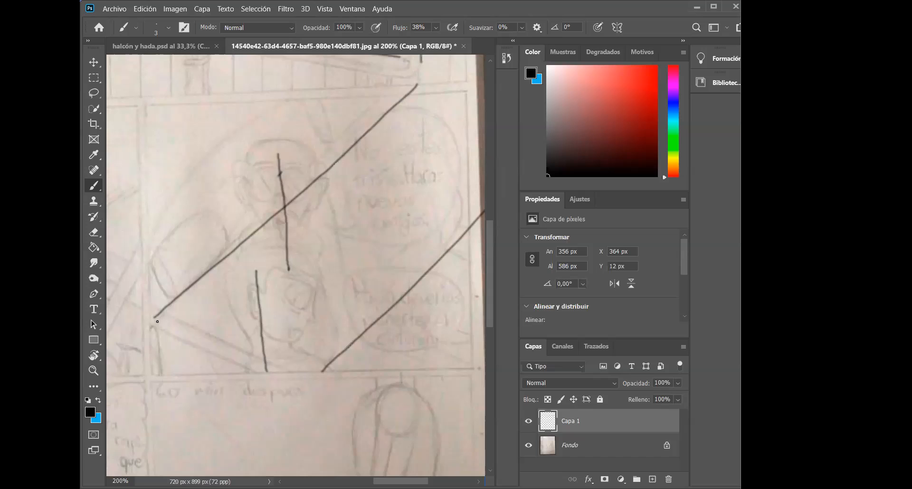
Draw two slanted lines down from the diagonals and an open oval at the upper diagonal's lower end.
left_click_drag(160, 323, 261, 461)
left_click_drag(254, 235, 353, 382)
mouse_move(192, 228)
left_mouse_down()
mouse_move(171, 296)
mouse_move(194, 227)
left_mouse_up()
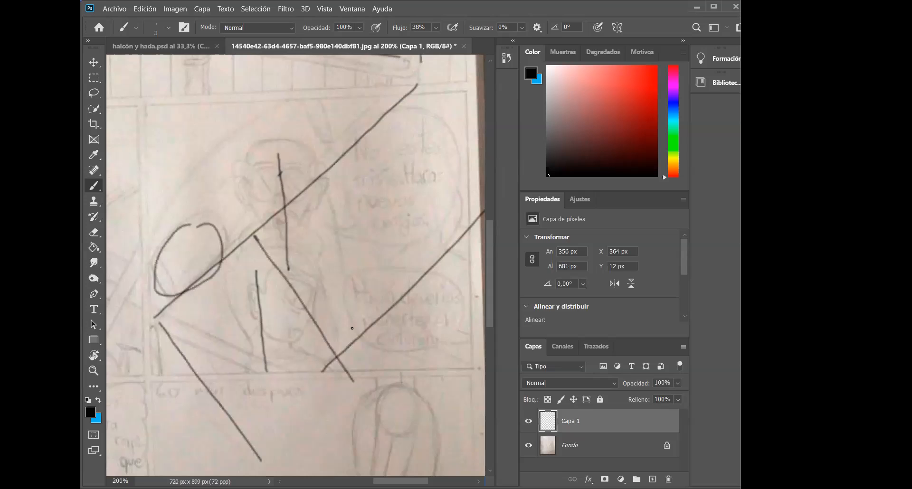
Rough in the figure with a head oval, neck, curved torso sides and a hip ellipse below the panel border.
scroll(358, 330, "down", 3)
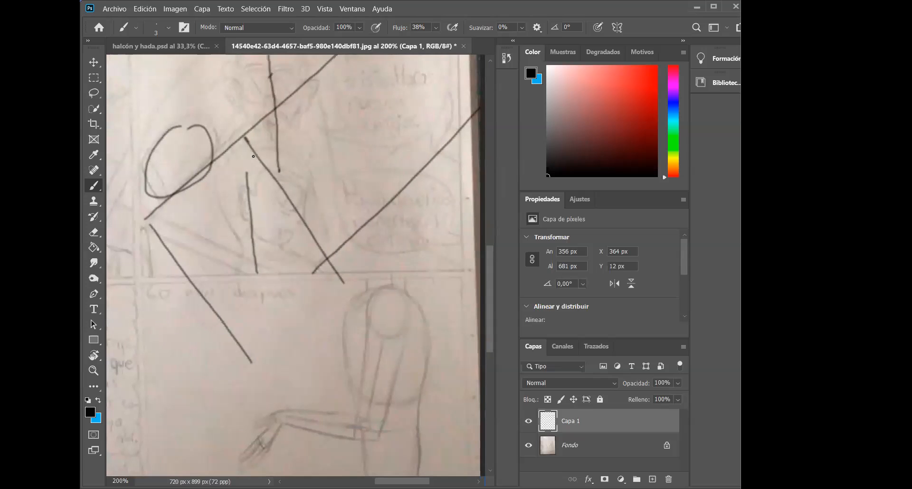
mouse_move(243, 145)
left_mouse_down()
mouse_move(227, 223)
mouse_move(285, 244)
mouse_move(264, 158)
left_mouse_up()
mouse_move(246, 244)
left_mouse_down()
mouse_move(282, 256)
mouse_move(256, 265)
left_mouse_up()
mouse_move(286, 239)
left_mouse_down()
mouse_move(255, 263)
mouse_move(258, 283)
mouse_move(329, 338)
left_mouse_up()
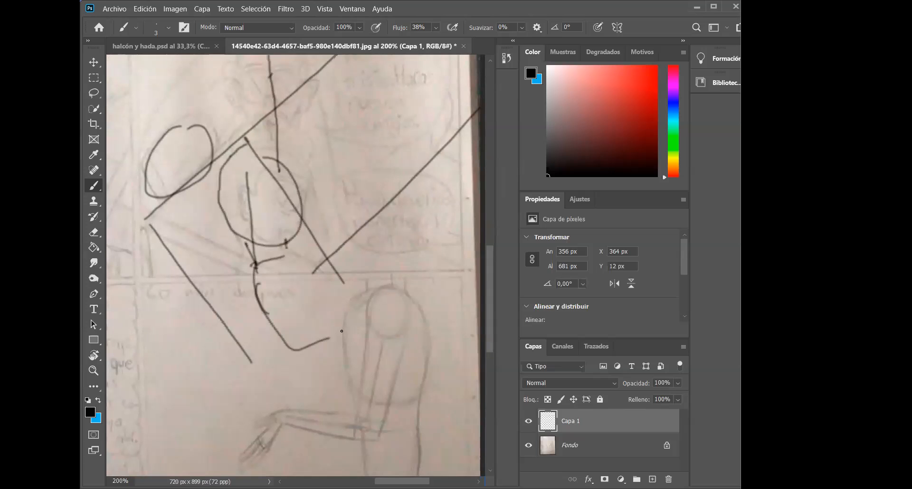
mouse_move(308, 413)
left_mouse_down()
mouse_move(413, 397)
mouse_move(340, 381)
left_mouse_up()
left_click_drag(280, 339, 313, 407)
mouse_move(291, 258)
left_mouse_down()
mouse_move(352, 312)
mouse_move(367, 371)
left_mouse_up()
Draw extra parallel diagonals across the torso, slanted seat base lines, and two thigh lines extending from the hips.
left_click_drag(255, 362, 464, 152)
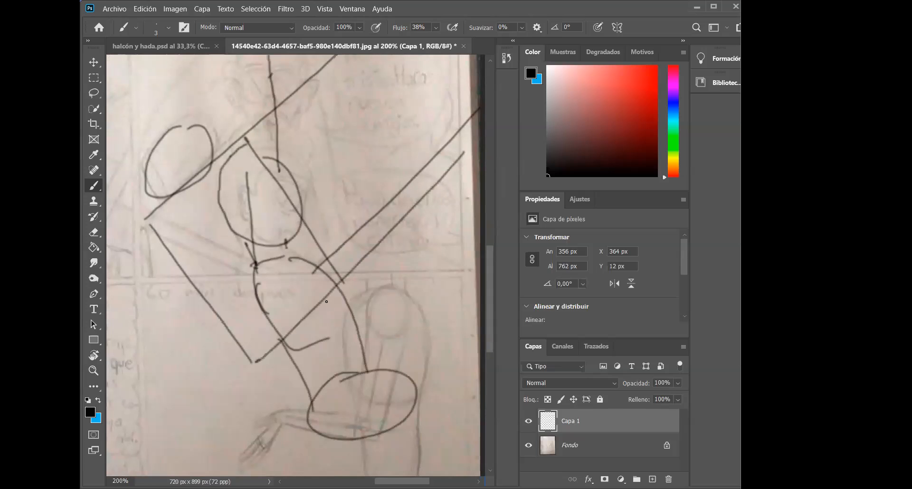
left_click_drag(250, 346, 480, 121)
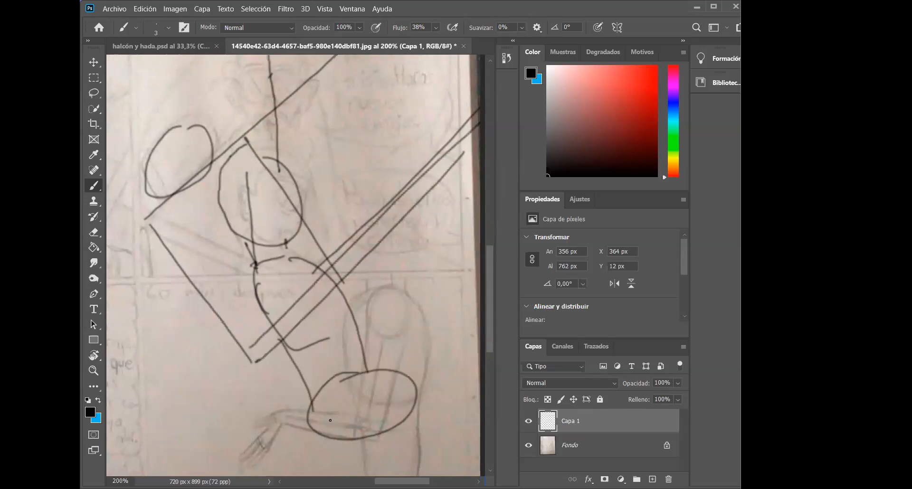
left_click_drag(256, 363, 401, 426)
mouse_move(342, 277)
left_mouse_down()
mouse_move(422, 307)
mouse_move(414, 311)
mouse_move(473, 191)
left_mouse_up()
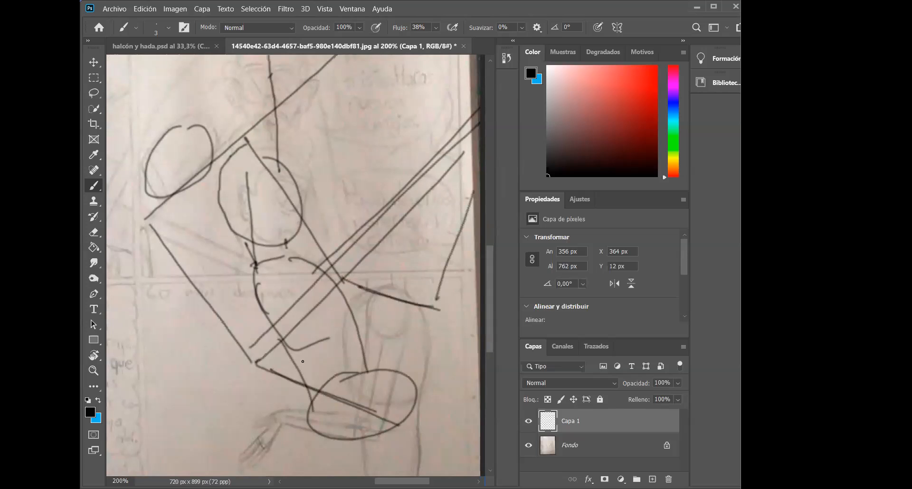
left_click_drag(386, 371, 472, 366)
left_click_drag(396, 421, 469, 414)
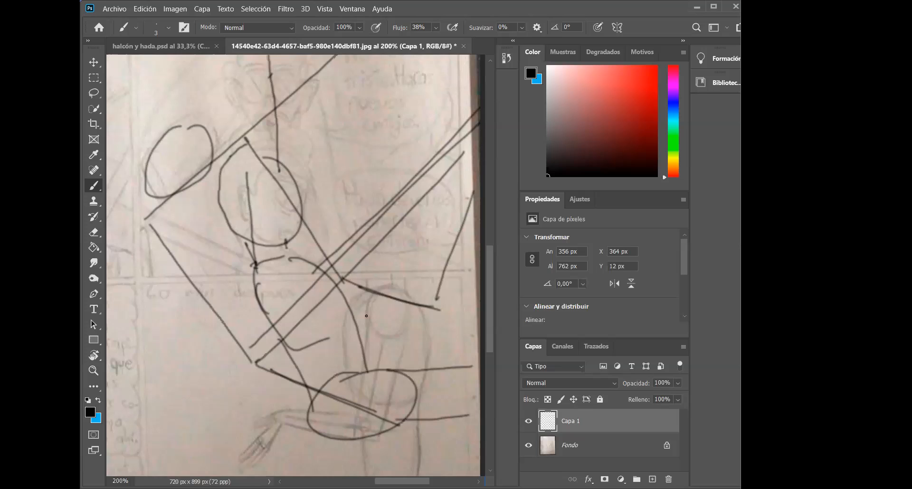
Erase the rough figure and the construction lines from the panel, including the stray diagonal at its upper edge.
key("e")
mouse_move(206, 166)
left_mouse_down()
mouse_move(194, 190)
mouse_move(164, 149)
mouse_move(150, 166)
mouse_move(164, 231)
mouse_move(213, 332)
mouse_move(260, 393)
mouse_move(276, 398)
mouse_move(253, 301)
mouse_move(327, 427)
mouse_move(343, 404)
mouse_move(396, 443)
mouse_move(350, 446)
mouse_move(426, 390)
mouse_move(443, 340)
mouse_move(422, 298)
left_mouse_up()
left_click_drag(367, 274, 368, 347)
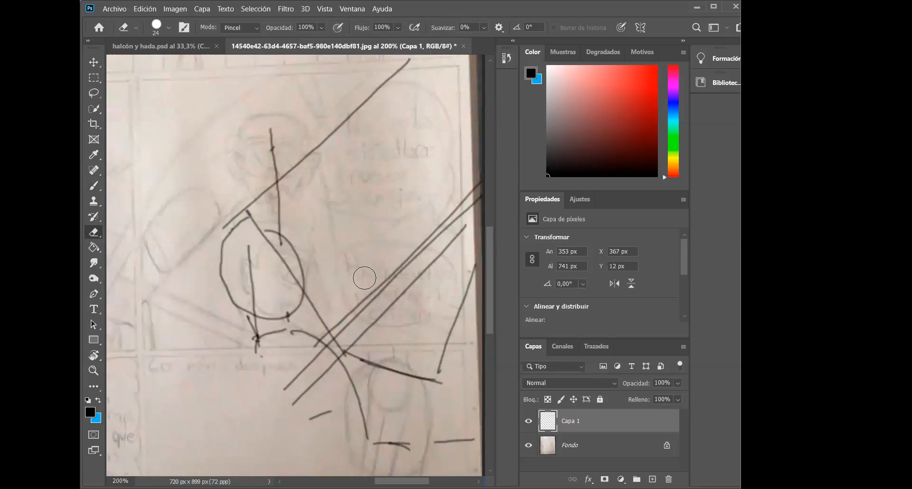
left_click_drag(357, 96, 274, 163)
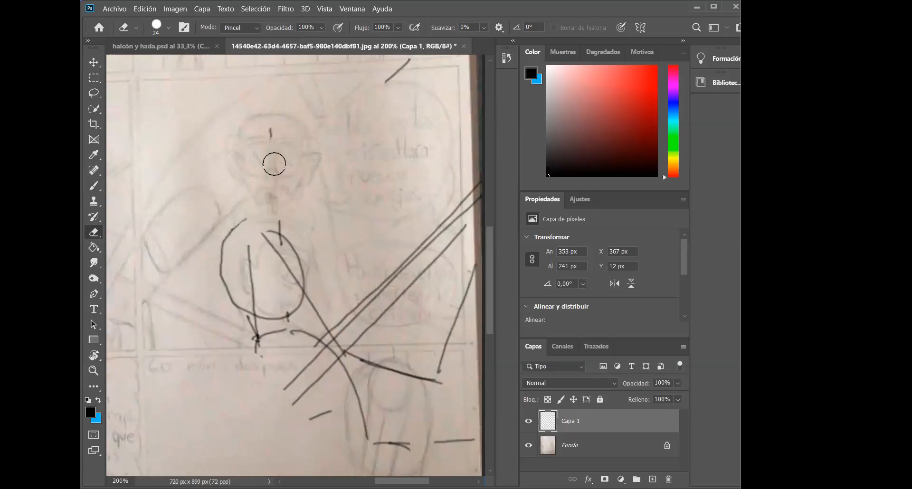
mouse_move(225, 271)
left_mouse_down()
mouse_move(238, 253)
mouse_move(259, 261)
mouse_move(267, 371)
mouse_move(275, 253)
mouse_move(294, 253)
mouse_move(348, 409)
mouse_move(301, 431)
mouse_move(317, 428)
mouse_move(348, 394)
mouse_move(363, 437)
mouse_move(391, 463)
mouse_move(480, 450)
mouse_move(439, 416)
mouse_move(465, 273)
mouse_move(434, 360)
mouse_move(418, 341)
mouse_move(420, 271)
mouse_move(377, 294)
left_mouse_up()
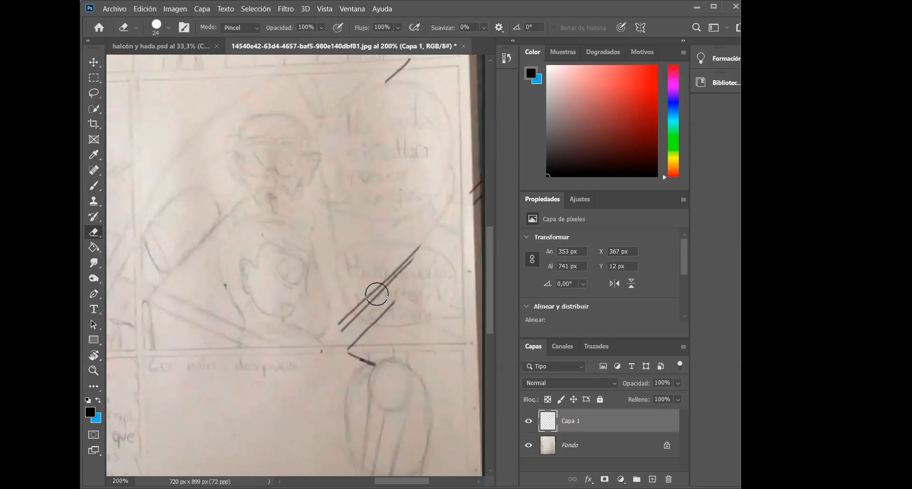
mouse_move(466, 178)
left_mouse_down()
mouse_move(480, 211)
mouse_move(422, 286)
mouse_move(395, 268)
mouse_move(383, 313)
mouse_move(337, 300)
mouse_move(375, 370)
left_mouse_up()
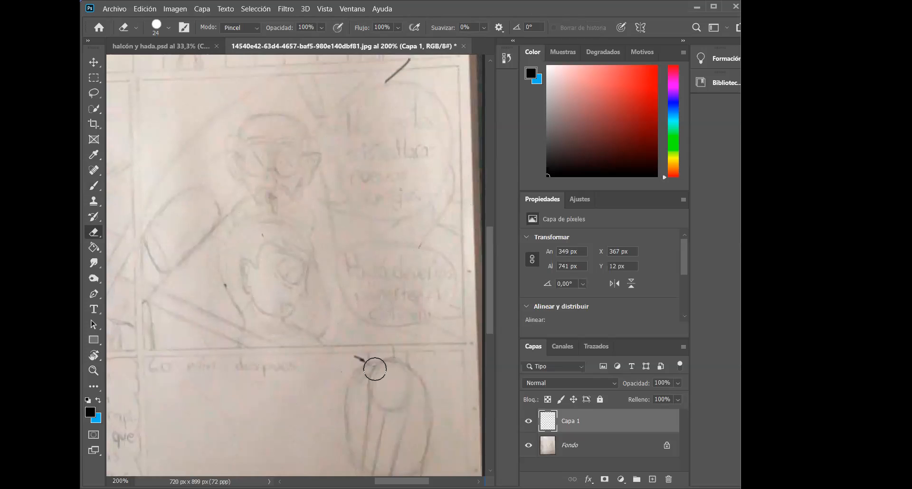
scroll(362, 239, "up", 5)
scroll(362, 239, "right", 3)
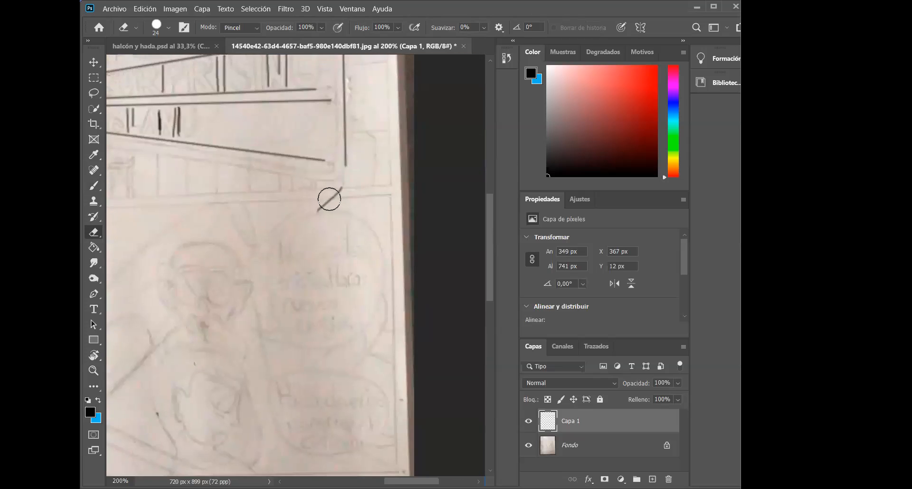
scroll(354, 233, "down", 4)
scroll(354, 233, "left", 3)
scroll(391, 234, "down", 1)
scroll(391, 234, "right", 1)
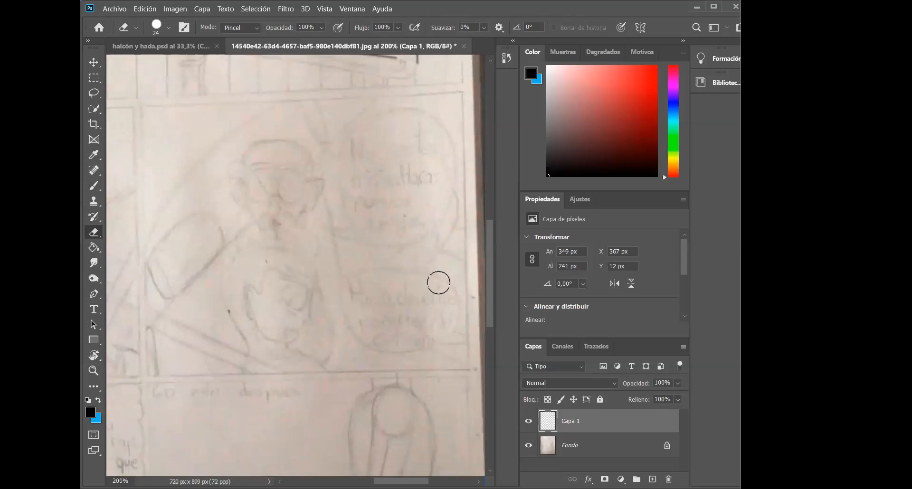
Draw a rounded seat corner with slanted edges in the panel's lower corner, and a headrest frame above it.
key("b")
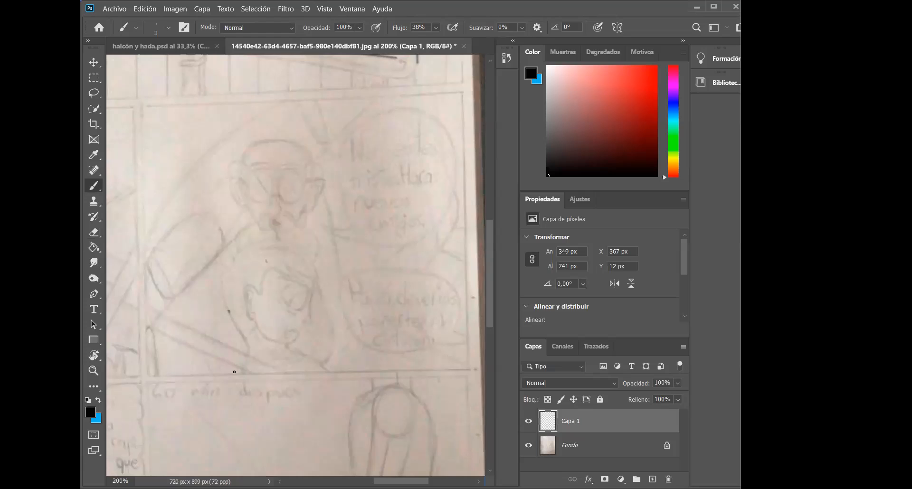
mouse_move(218, 358)
left_mouse_down()
mouse_move(227, 375)
mouse_move(166, 375)
mouse_move(219, 319)
mouse_move(190, 339)
mouse_move(215, 356)
left_mouse_up()
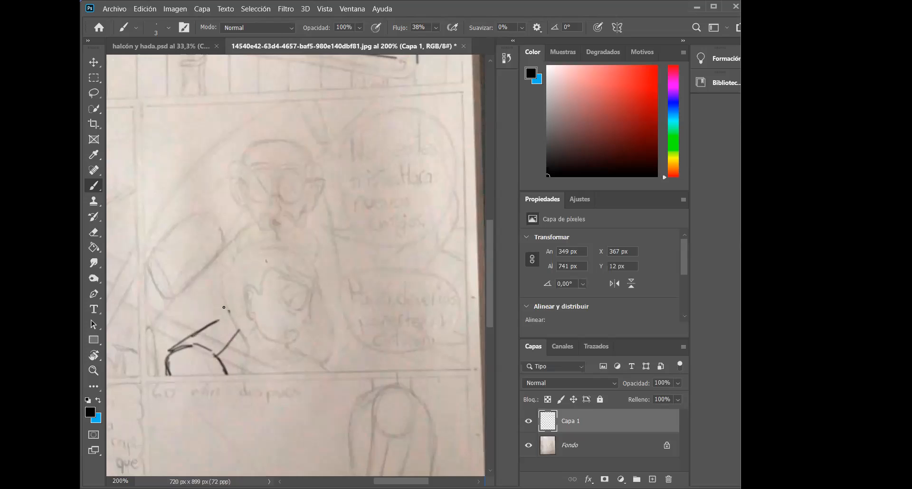
left_click_drag(218, 282, 227, 314)
mouse_move(225, 260)
left_mouse_down()
mouse_move(205, 263)
mouse_move(194, 289)
mouse_move(209, 336)
mouse_move(232, 318)
mouse_move(221, 325)
mouse_move(190, 285)
left_mouse_up()
left_click_drag(246, 332, 231, 344)
left_click_drag(241, 335, 215, 355)
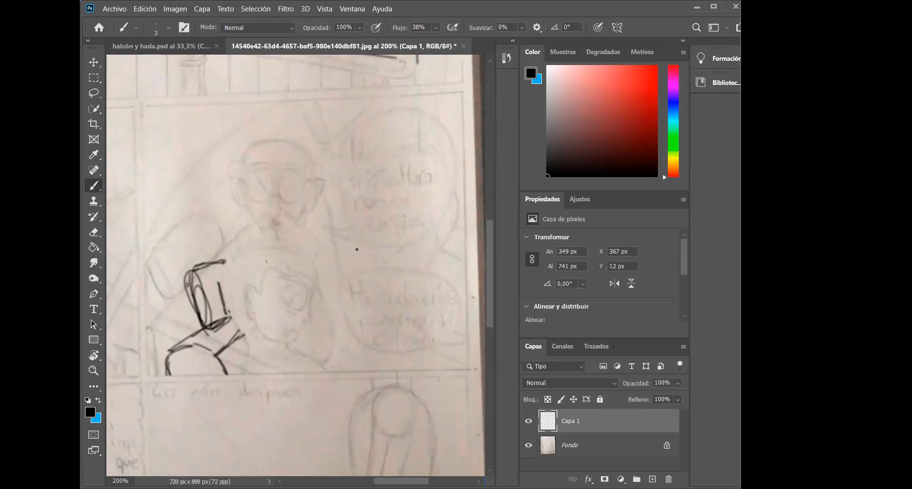
mouse_move(241, 336)
left_mouse_down()
mouse_move(219, 358)
mouse_move(241, 337)
mouse_move(174, 350)
mouse_move(224, 334)
left_mouse_up()
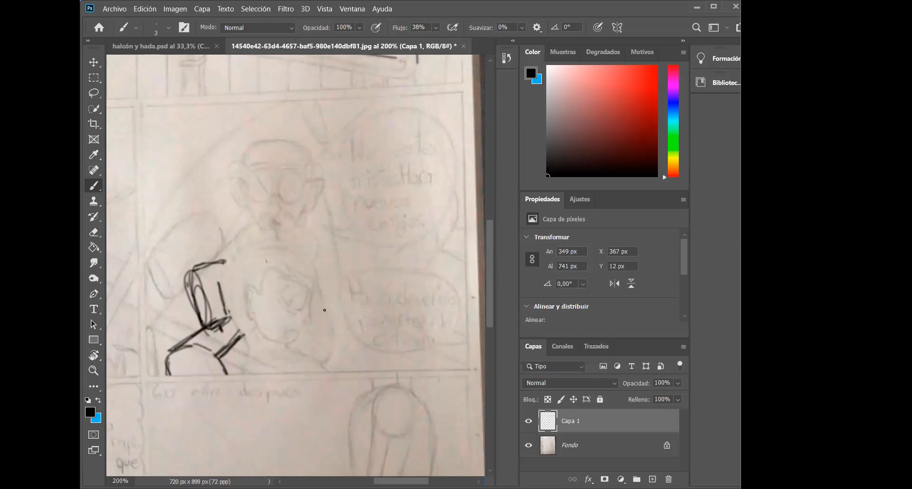
Examine the driver and seats in the adjacent panel and their alignment with the panel being drawn.
scroll(302, 220, "left", 10)
scroll(301, 220, "up", 3)
scroll(346, 256, "down", 2)
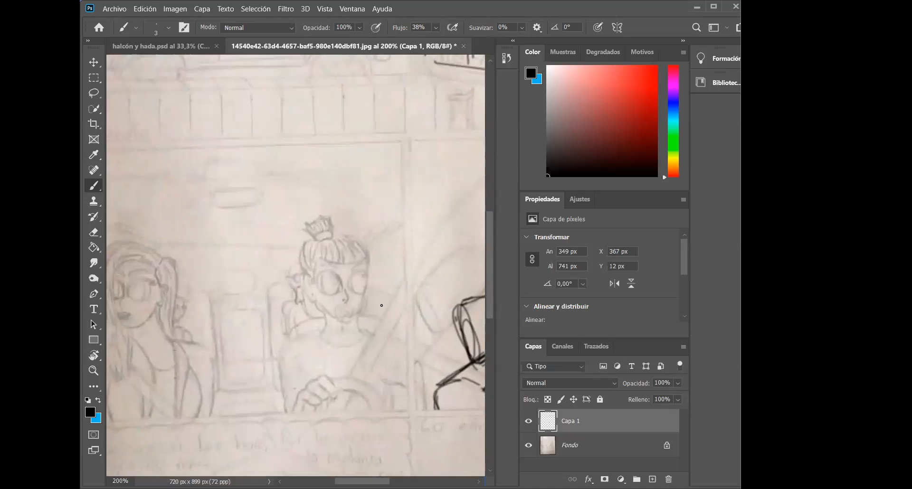
scroll(335, 309, "right", 8)
scroll(337, 307, "up", 5)
scroll(342, 243, "down", 2)
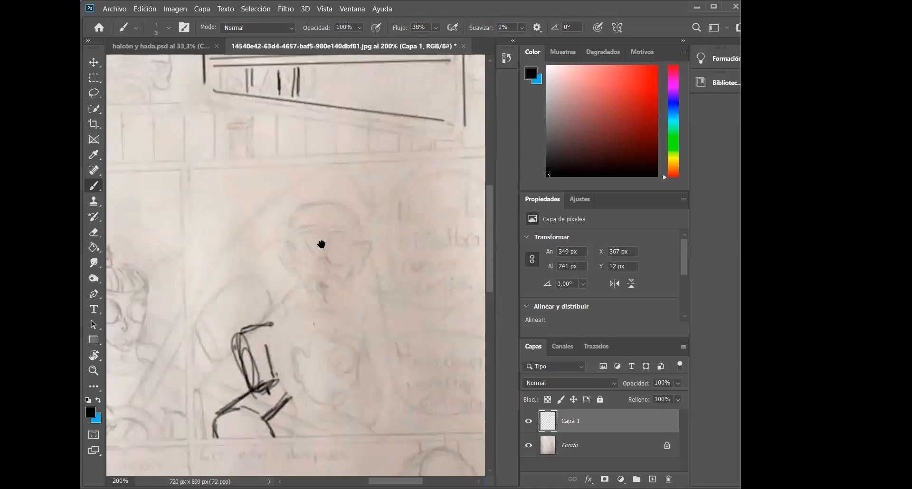
scroll(322, 244, "right", 3)
scroll(332, 242, "down", 4)
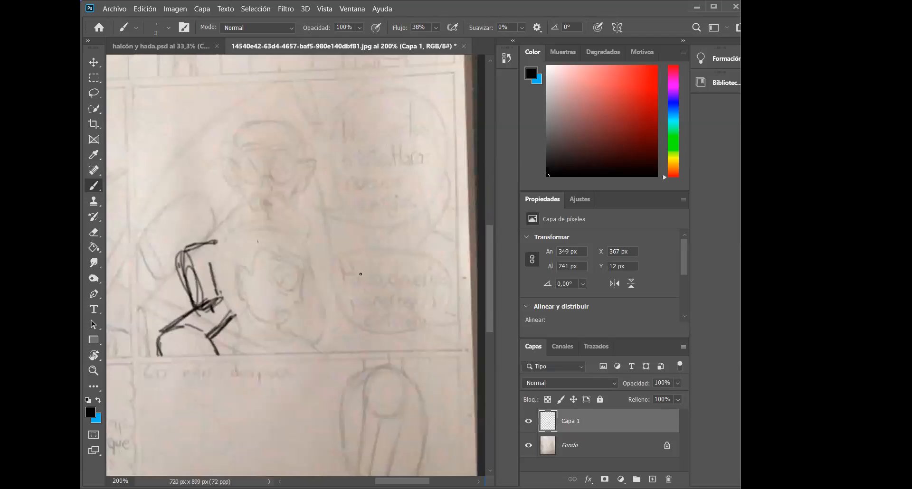
Erase the headrest frame and the inner slanted strokes, keeping the rounded seat corner.
key("e")
mouse_move(191, 262)
left_mouse_down()
mouse_move(209, 240)
mouse_move(213, 266)
mouse_move(188, 301)
mouse_move(209, 301)
mouse_move(216, 335)
left_mouse_up()
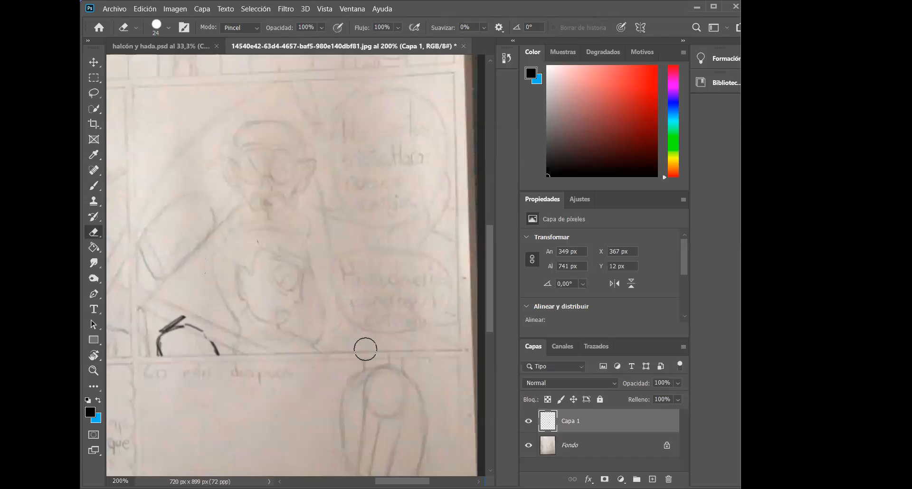
Draw a circle with a vertical and a curved cross guide over the area between the two speech bubbles.
key("b")
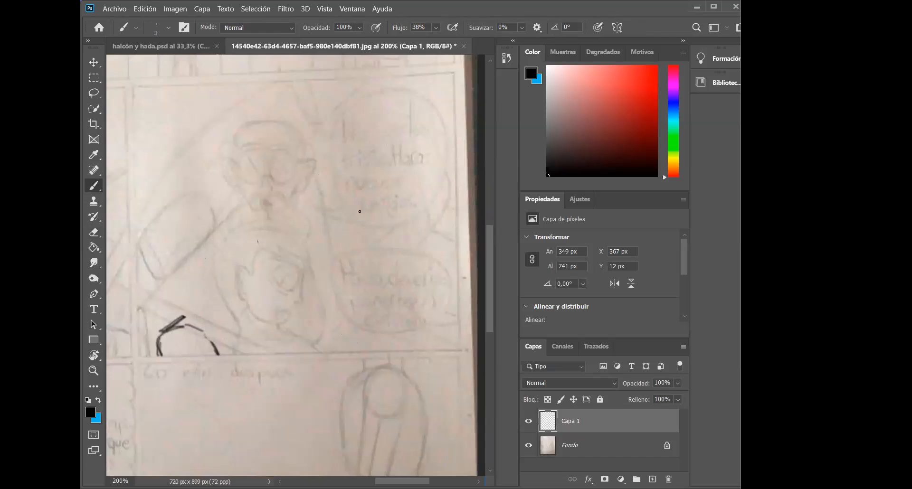
mouse_move(344, 203)
left_mouse_down()
mouse_move(338, 246)
mouse_move(361, 260)
left_mouse_up()
left_click_drag(368, 259, 392, 243)
left_click_drag(390, 201, 390, 247)
mouse_move(339, 206)
left_mouse_down()
mouse_move(380, 186)
mouse_move(335, 225)
left_mouse_up()
mouse_move(349, 193)
left_mouse_down()
mouse_move(377, 190)
mouse_move(407, 237)
left_mouse_up()
mouse_move(407, 237)
left_mouse_down()
mouse_move(385, 261)
mouse_move(347, 262)
left_mouse_up()
mouse_move(367, 188)
left_mouse_down()
mouse_move(361, 247)
mouse_move(344, 226)
mouse_move(385, 221)
left_mouse_up()
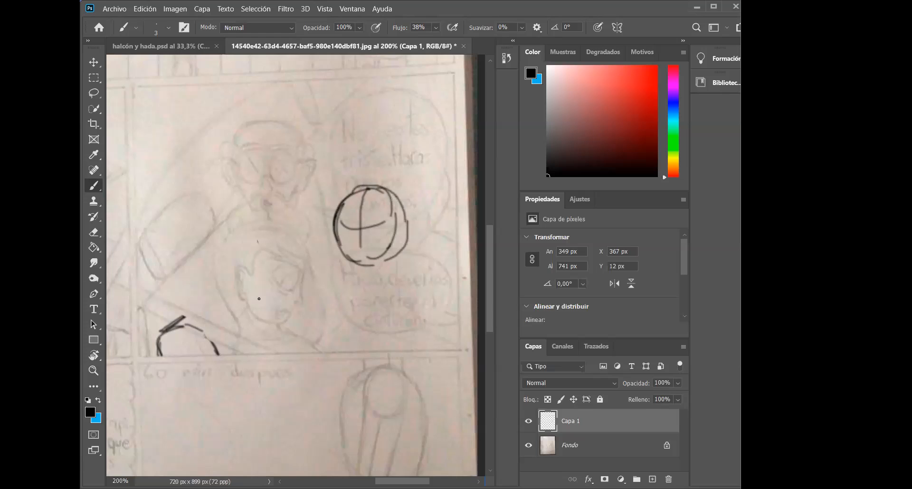
Connect the rounded seat corner to the circle with two parallel diagonals and draw slanted lines descending from them.
left_click_drag(289, 307, 318, 354)
mouse_move(324, 292)
left_mouse_down()
mouse_move(351, 334)
mouse_move(325, 292)
left_mouse_up()
mouse_move(210, 333)
left_mouse_down()
mouse_move(288, 277)
mouse_move(211, 334)
left_mouse_up()
mouse_move(267, 267)
left_mouse_down()
mouse_move(179, 326)
mouse_move(267, 267)
mouse_move(326, 302)
left_mouse_up()
left_click_drag(286, 291, 297, 314)
mouse_move(291, 274)
left_mouse_down()
mouse_move(364, 228)
mouse_move(308, 265)
left_mouse_up()
left_click_drag(338, 224, 361, 230)
left_click_drag(339, 222, 254, 274)
left_click_drag(364, 235, 411, 315)
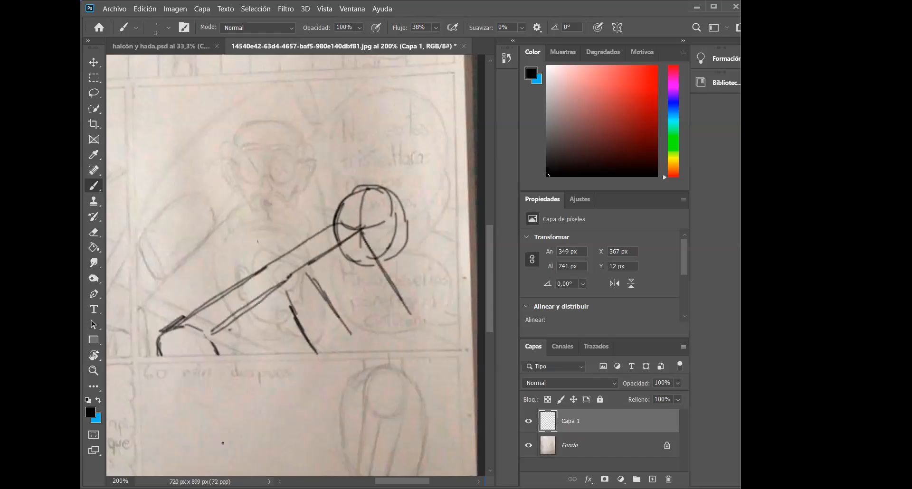
Draw the seat back's two slanted outer side lines and a diagonal lower edge below the panel border.
left_click_drag(163, 366, 206, 456)
left_click_drag(174, 395, 210, 461)
mouse_move(209, 342)
left_mouse_down()
mouse_move(255, 454)
mouse_move(354, 392)
left_mouse_up()
left_click_drag(271, 455, 398, 361)
Extend the two inner slanted lines from the lower diagonal of the seat top down to the lower edge.
left_click_drag(283, 289, 333, 401)
left_click_drag(286, 308, 336, 405)
left_click_drag(306, 259, 360, 393)
left_click_drag(322, 291, 360, 380)
Erase the doubled inner slanted line and redraw it slightly nearer the seat's rounded corner.
key("e")
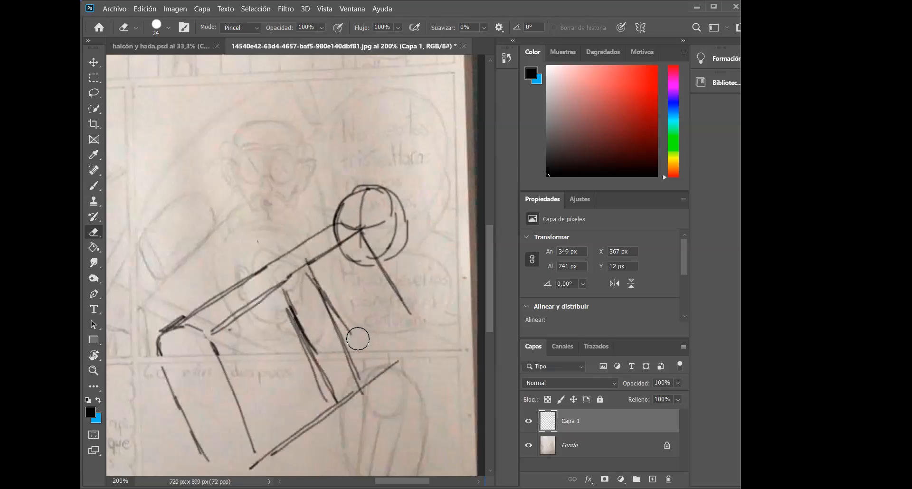
left_click_drag(291, 304, 299, 323)
mouse_move(321, 377)
left_mouse_down()
mouse_move(326, 399)
mouse_move(335, 395)
left_mouse_up()
key("b")
left_click_drag(266, 296, 311, 392)
left_click_drag(283, 328, 314, 403)
Darken and lengthen the slanted line descending from the circle's centre.
left_click_drag(362, 232, 399, 304)
left_click_drag(371, 248, 422, 353)
left_click_drag(387, 274, 420, 347)
key("e")
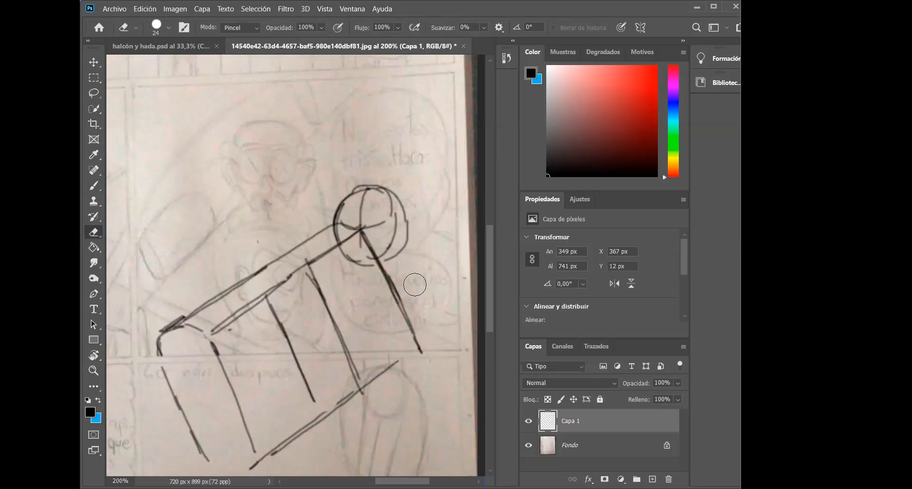
key("b")
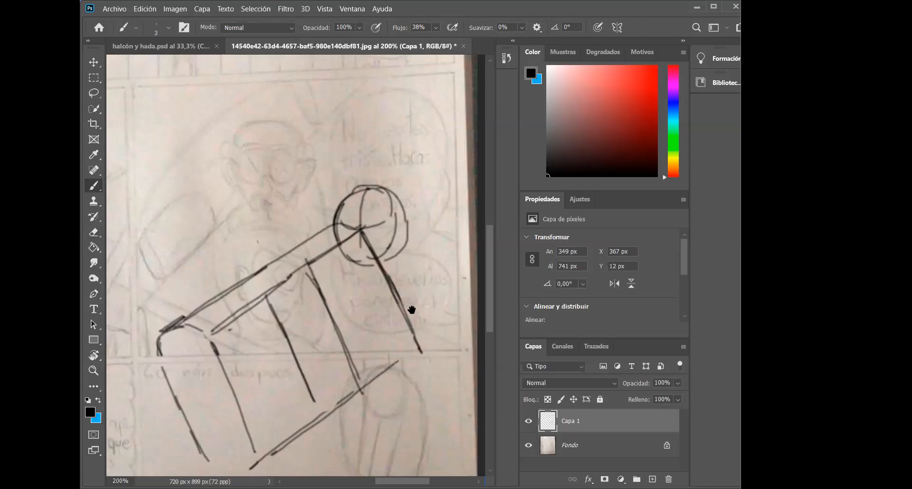
Draw the seat cushion's upper and lower edges extending sideways from the bottom of the seat back.
scroll(217, 443, "down", 2)
left_click_drag(258, 431, 423, 436)
mouse_move(209, 435)
left_mouse_down()
mouse_move(211, 465)
mouse_move(365, 474)
left_mouse_up()
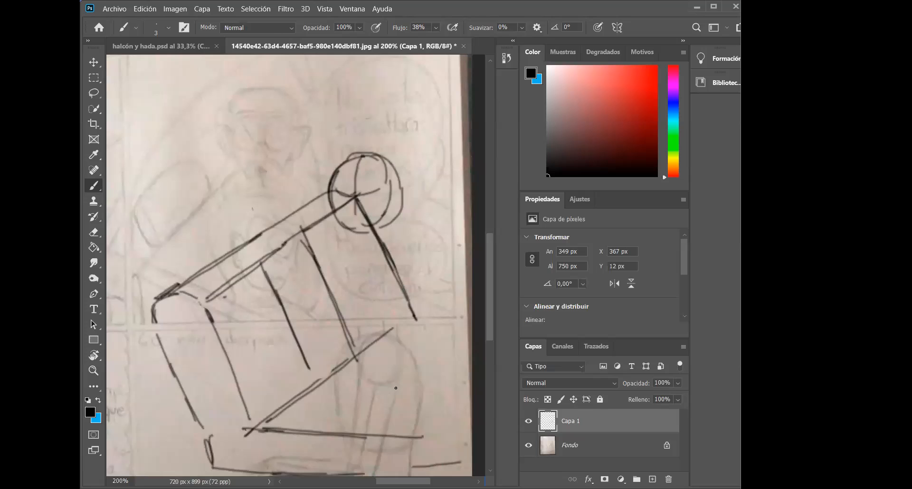
Reinforce the lower diagonal of the seat top and add curved contours around its rounded corner.
left_click_drag(277, 243, 206, 298)
left_click_drag(259, 266, 196, 316)
mouse_move(191, 314)
left_mouse_down()
mouse_move(178, 322)
mouse_move(188, 320)
left_mouse_up()
left_click_drag(147, 328, 162, 368)
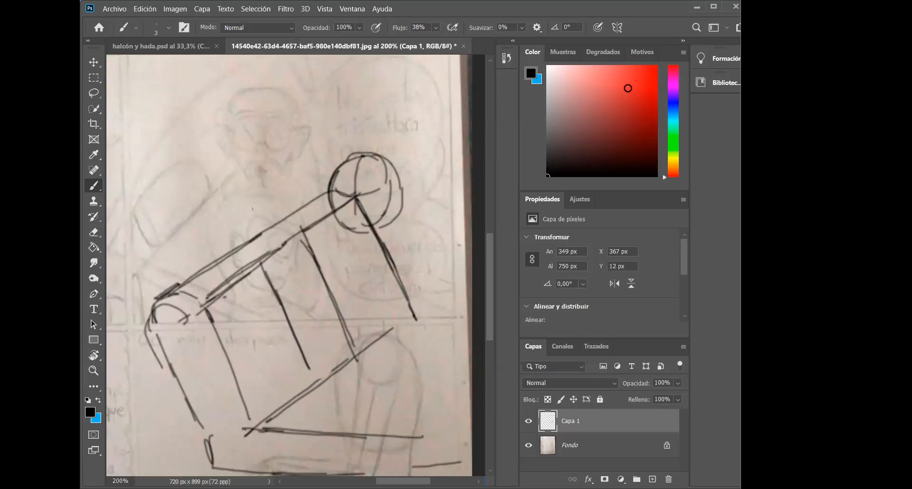
Choose bright red as the brush colour and sketch a head oval with a short neck over the seat back.
left_click(643, 86)
mouse_move(252, 196)
left_mouse_down()
mouse_move(220, 278)
mouse_move(290, 275)
mouse_move(243, 210)
left_mouse_up()
left_click_drag(235, 295, 238, 308)
left_click_drag(245, 306, 264, 312)
Sketch the red figure's shoulders, oval rib cage and torso side lines below the neck.
left_click_drag(237, 308, 256, 368)
left_click_drag(238, 320, 265, 387)
left_click_drag(278, 303, 307, 328)
left_click_drag(303, 316, 319, 357)
Sketch the red figure's waist and hips with crossing waist lines and a curved pelvis below the rib cage.
mouse_move(273, 389)
left_mouse_down()
mouse_move(298, 388)
mouse_move(260, 389)
mouse_move(299, 448)
mouse_move(326, 436)
left_mouse_up()
left_click_drag(321, 362, 336, 405)
left_click_drag(282, 426, 329, 391)
left_click_drag(281, 426, 319, 420)
mouse_move(333, 406)
left_mouse_down()
mouse_move(316, 469)
mouse_move(279, 436)
left_mouse_up()
left_click_drag(307, 312, 294, 232)
Erase the seat cushion lines around the red figure's hips and return to the Brush tool.
key("e")
left_click_drag(233, 350, 269, 353)
left_click_drag(261, 390, 225, 389)
left_click_drag(314, 408, 347, 398)
mouse_move(393, 357)
left_mouse_down()
mouse_move(341, 366)
mouse_move(404, 351)
left_mouse_up()
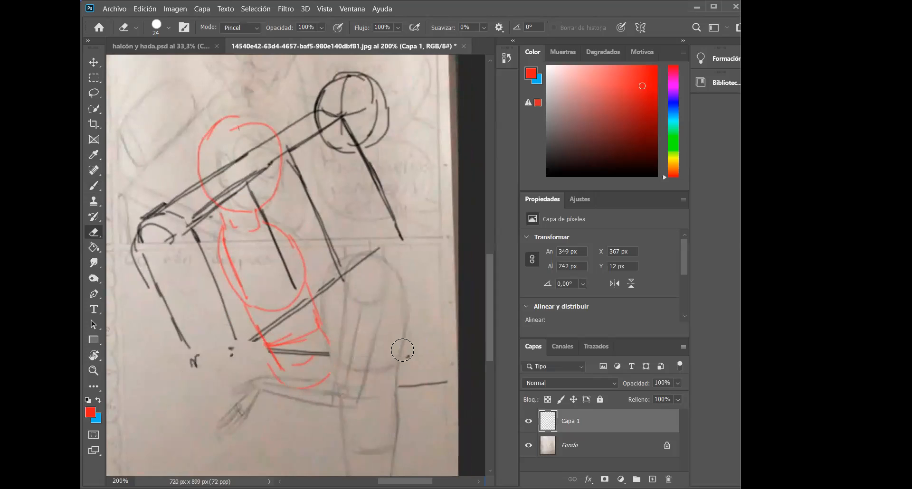
key("b")
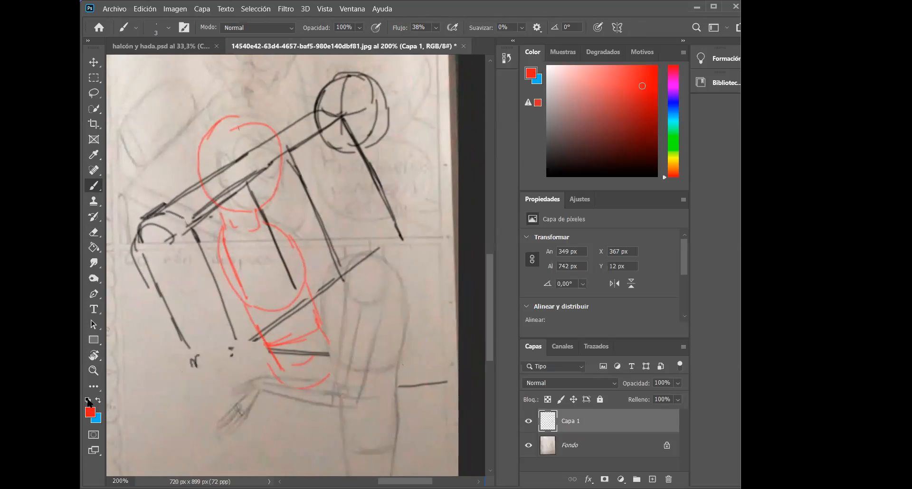
Reset the brush colour to black and extend the car seat back's side edges down to the seat base.
left_click(87, 400)
left_click_drag(232, 354, 245, 383)
left_click_drag(218, 299, 246, 393)
left_click_drag(209, 272, 239, 353)
left_click_drag(224, 319, 252, 388)
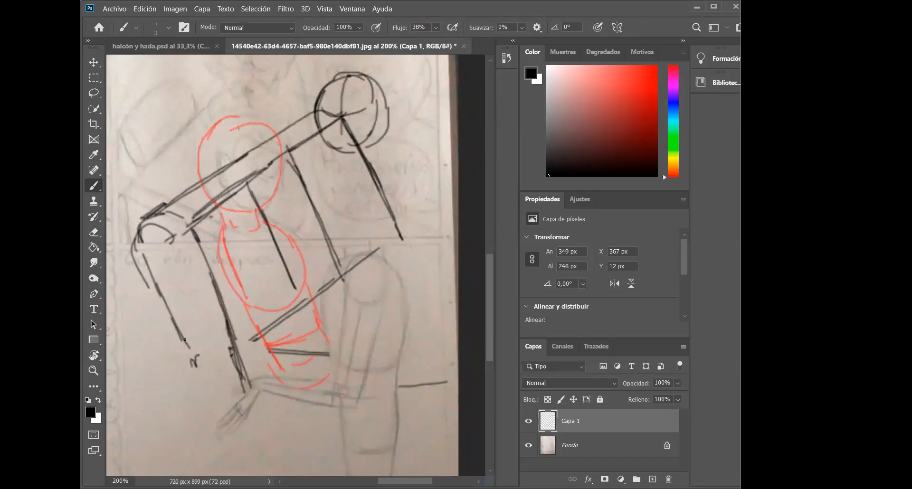
left_click_drag(166, 304, 206, 402)
Sketch the seat base's long front slab and the crossing diagonal lines rising from its far corner to the page edge.
mouse_move(202, 403)
left_mouse_down()
mouse_move(245, 390)
mouse_move(348, 405)
left_mouse_up()
left_click_drag(252, 393, 383, 412)
mouse_move(209, 394)
left_mouse_down()
mouse_move(225, 433)
mouse_move(332, 448)
mouse_move(289, 443)
mouse_move(387, 421)
mouse_move(382, 448)
left_mouse_up()
mouse_move(397, 411)
left_mouse_down()
mouse_move(389, 448)
mouse_move(459, 366)
mouse_move(450, 344)
left_mouse_up()
left_click_drag(401, 410, 459, 333)
mouse_move(395, 413)
left_mouse_down()
mouse_move(386, 451)
mouse_move(454, 360)
left_mouse_up()
left_click_drag(415, 412, 456, 359)
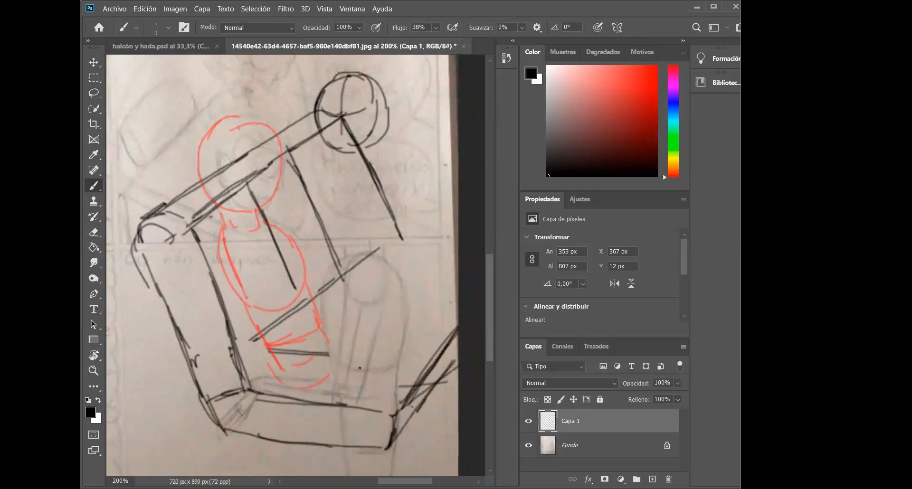
Sample the figure's red and sketch its hip curve, two thigh lines and the bend of the knee over the seat.
left_click(328, 317, "alt")
left_click_drag(278, 357, 304, 384)
left_click_drag(320, 348, 398, 367)
left_click_drag(327, 336, 408, 340)
left_click_drag(399, 339, 414, 378)
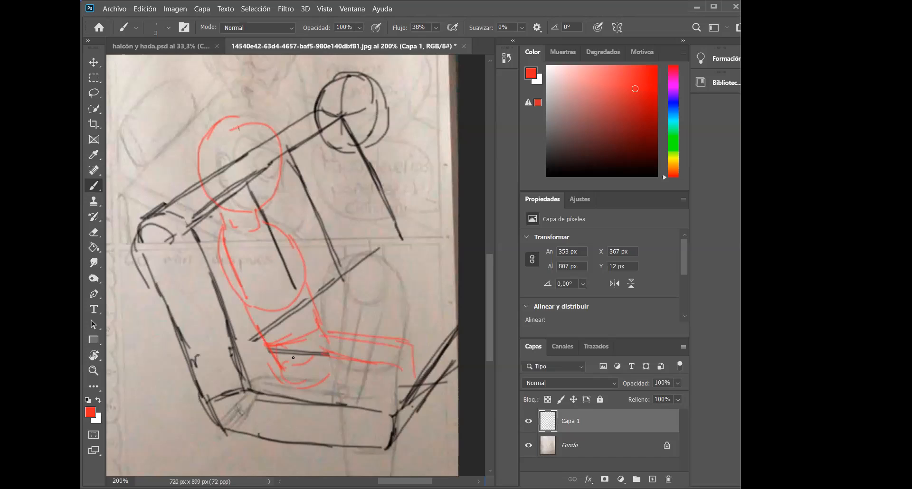
key("v")
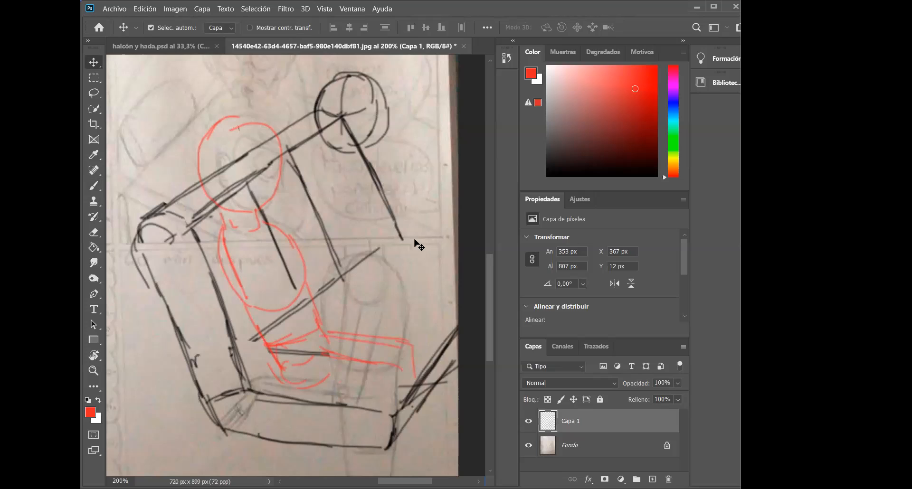
Sketch a red pelvis ellipse for a second figure below the black seat post and another around the first figure's hips.
key("b")
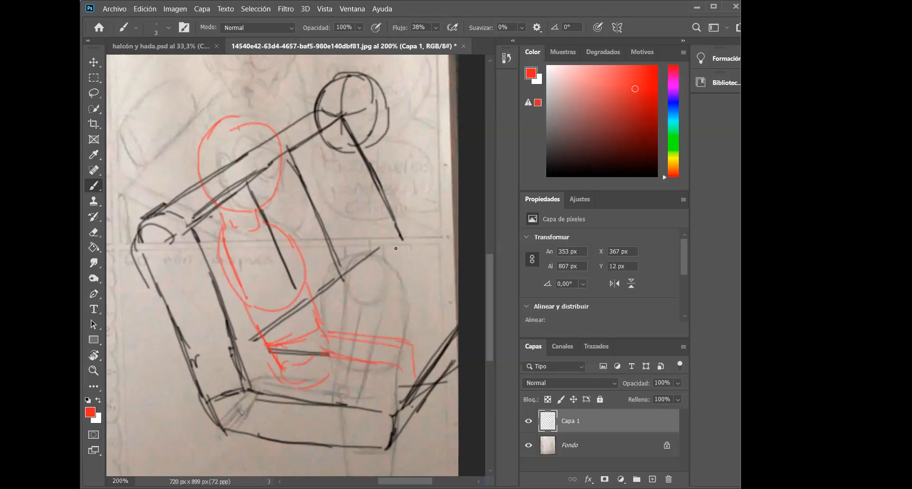
mouse_move(393, 246)
left_mouse_down()
mouse_move(393, 288)
mouse_move(422, 291)
mouse_move(449, 252)
mouse_move(428, 286)
left_mouse_up()
mouse_move(446, 254)
left_mouse_down()
mouse_move(413, 236)
mouse_move(426, 288)
left_mouse_up()
mouse_move(405, 241)
left_mouse_down()
mouse_move(442, 252)
mouse_move(449, 281)
left_mouse_up()
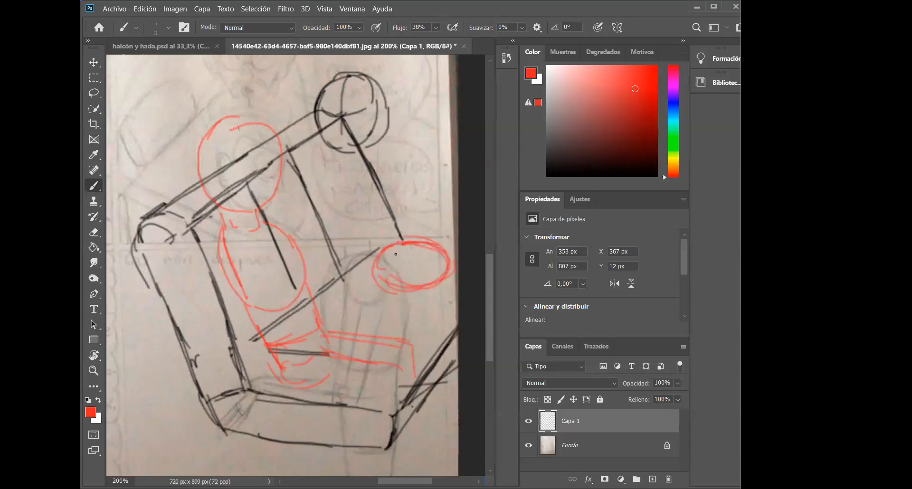
mouse_move(324, 352)
left_mouse_down()
mouse_move(274, 361)
mouse_move(271, 378)
mouse_move(335, 351)
left_mouse_up()
left_click_drag(300, 376, 269, 358)
left_click_drag(256, 324, 273, 371)
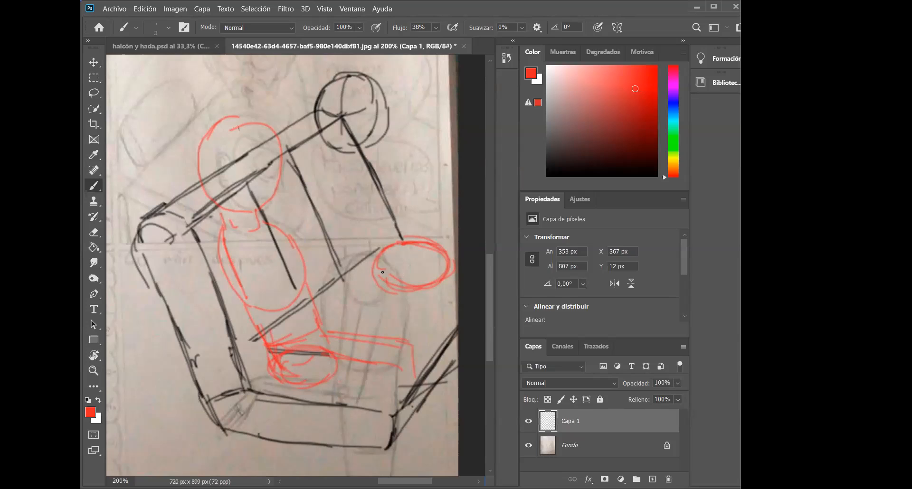
Add hip circles, a thigh with a knee circle and an inner oval to the second figure's pelvis.
left_click_drag(378, 269, 442, 330)
mouse_move(422, 300)
left_mouse_down()
mouse_move(446, 299)
mouse_move(431, 322)
mouse_move(453, 311)
left_mouse_up()
left_click_drag(419, 260, 450, 297)
mouse_move(421, 263)
left_mouse_down()
mouse_move(392, 261)
mouse_move(386, 287)
left_mouse_up()
mouse_move(384, 275)
left_mouse_down()
mouse_move(447, 256)
mouse_move(450, 274)
mouse_move(436, 247)
mouse_move(445, 246)
mouse_move(433, 242)
mouse_move(440, 253)
mouse_move(430, 273)
left_mouse_up()
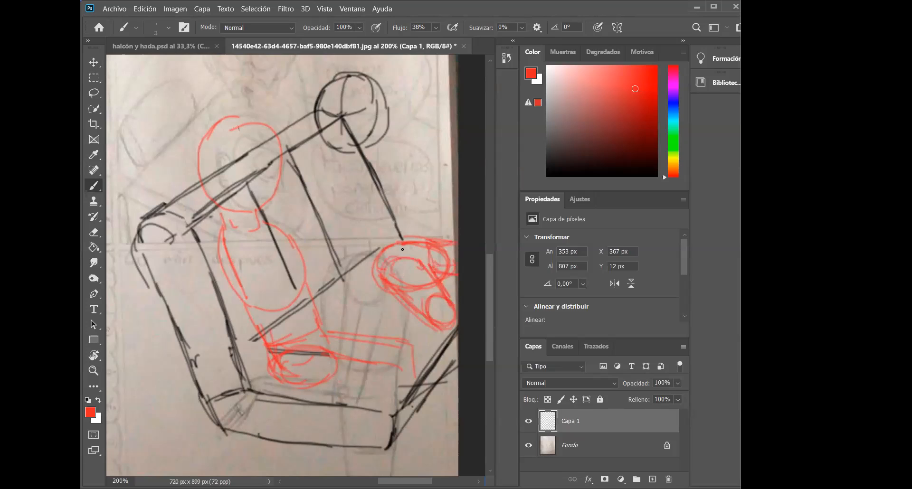
Sketch the second figure's curved rib cage and torso side lines above its pelvis, below the black headrest circle.
mouse_move(340, 166)
left_mouse_down()
mouse_move(352, 218)
mouse_move(366, 224)
left_mouse_up()
left_click_drag(343, 188, 373, 225)
left_click_drag(340, 174, 392, 232)
left_click_drag(398, 227, 406, 212)
left_click_drag(394, 140, 434, 237)
mouse_move(346, 154)
left_mouse_down()
mouse_move(343, 204)
mouse_move(400, 237)
left_mouse_up()
left_click_drag(398, 164, 384, 223)
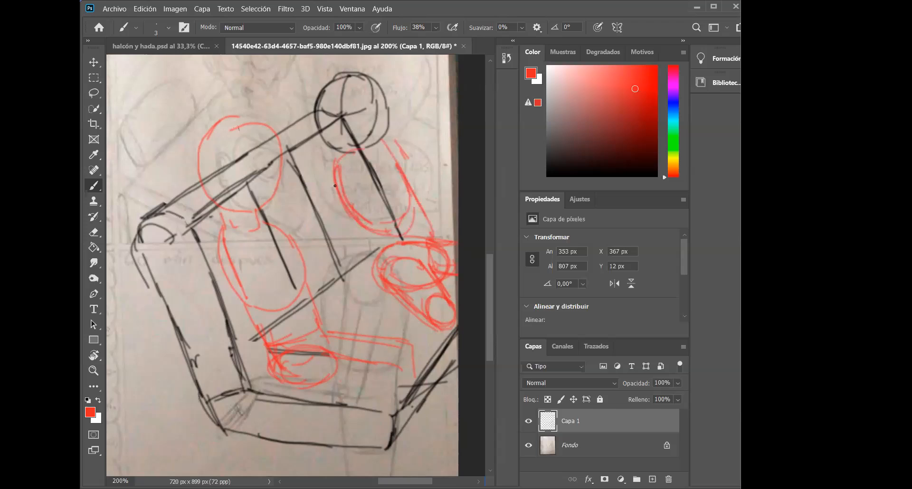
Add shoulder circles and an arm ending in a small hand oval to the second red figure.
mouse_move(341, 153)
left_mouse_down()
mouse_move(315, 177)
mouse_move(333, 192)
mouse_move(339, 289)
left_mouse_up()
mouse_move(324, 196)
left_mouse_down()
mouse_move(338, 296)
mouse_move(368, 306)
mouse_move(333, 299)
mouse_move(352, 309)
mouse_move(345, 301)
mouse_move(335, 317)
mouse_move(366, 309)
left_mouse_up()
mouse_move(379, 142)
left_mouse_down()
mouse_move(399, 223)
mouse_move(361, 237)
mouse_move(380, 244)
mouse_move(364, 262)
mouse_move(357, 237)
mouse_move(424, 296)
mouse_move(361, 287)
mouse_move(372, 299)
mouse_move(370, 283)
mouse_move(393, 281)
mouse_move(372, 250)
left_mouse_up()
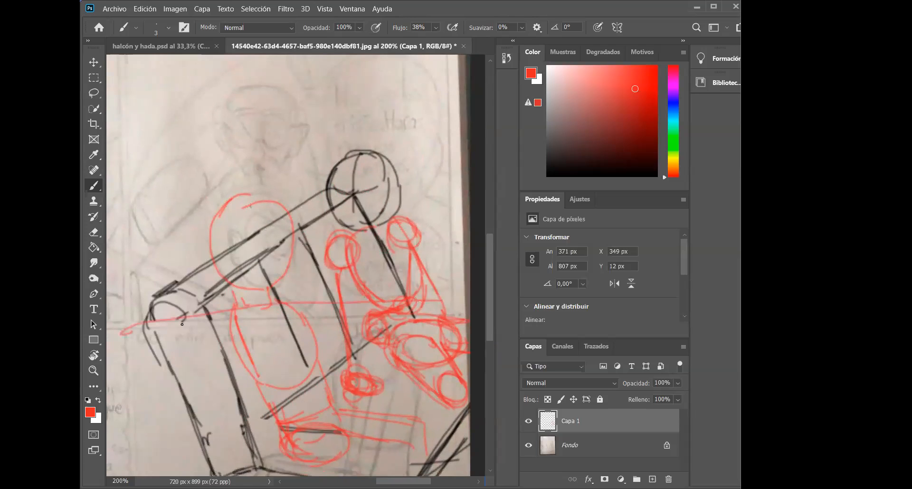
Draw a straight red horizontal line along the comic panel's lower border, across the seat and both figures.
left_click_drag(158, 327, 468, 328)
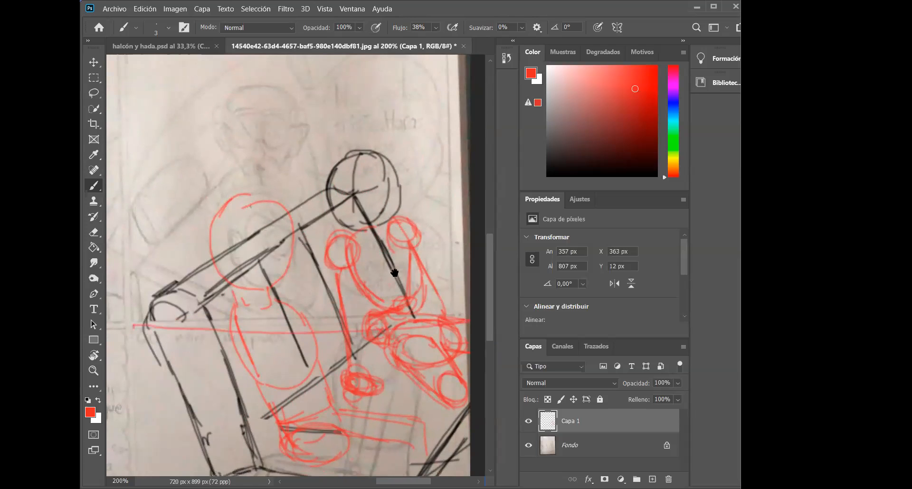
scroll(380, 245, "right", 3)
left_click_drag(301, 305, 382, 272)
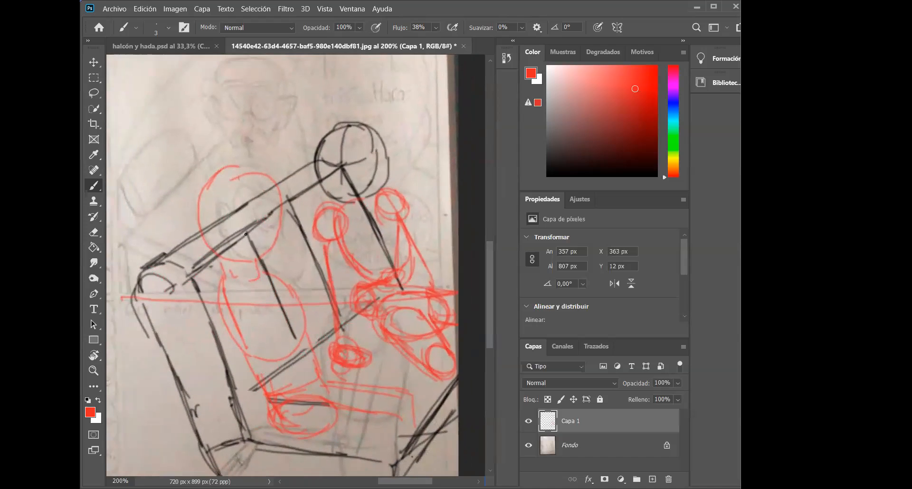
Switch the brush to black and sketch a curved line from the headrest circle over the red head to the seat's near end.
left_click(547, 175)
left_click_drag(334, 166, 239, 214)
scroll(361, 222, "up", 2)
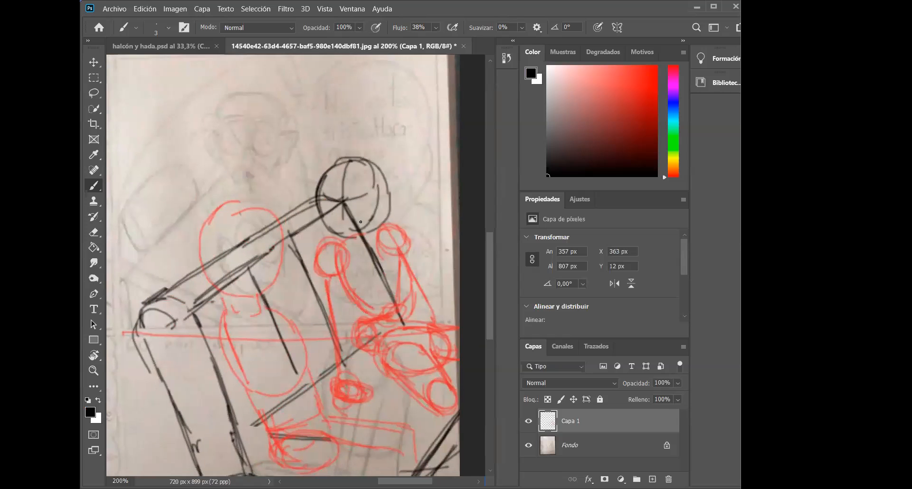
scroll(373, 237, "up", 1)
mouse_move(333, 203)
left_mouse_down()
mouse_move(164, 244)
mouse_move(143, 268)
mouse_move(143, 309)
left_mouse_up()
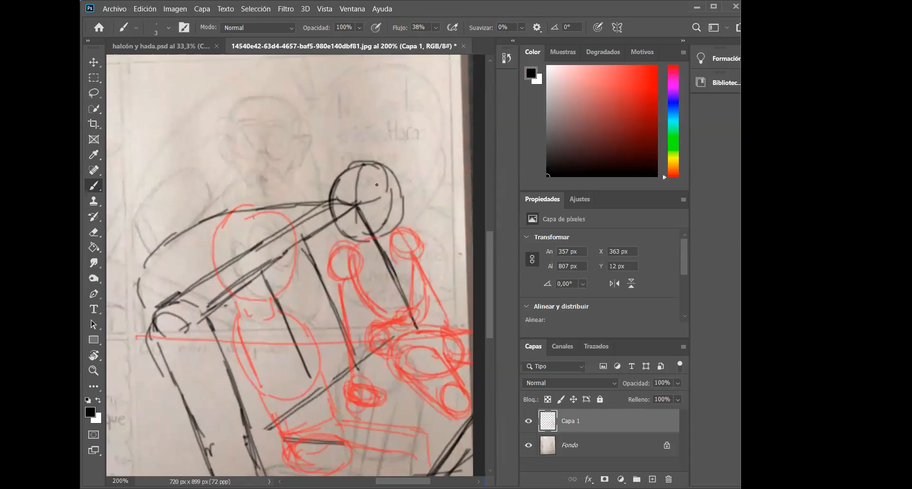
Sketch slanted pillar lines above the headrest circle, a large outer arc around the seat and short horizontal lines towards the panel edge.
left_click_drag(374, 106, 351, 160)
left_click_drag(366, 121, 333, 190)
left_click_drag(399, 101, 352, 205)
left_click_drag(415, 74, 378, 149)
mouse_move(450, 88)
left_mouse_down()
mouse_move(412, 84)
mouse_move(356, 157)
left_mouse_up()
mouse_move(390, 75)
left_mouse_down()
mouse_move(321, 83)
mouse_move(126, 260)
left_mouse_up()
left_click_drag(320, 214, 260, 220)
mouse_move(341, 227)
left_mouse_down()
mouse_move(386, 233)
mouse_move(408, 167)
left_mouse_up()
left_click_drag(342, 279, 373, 233)
Sketch two round speech balloons with curved tails above the seat back.
key("ctrl+minus")
scroll(353, 251, "up", 2)
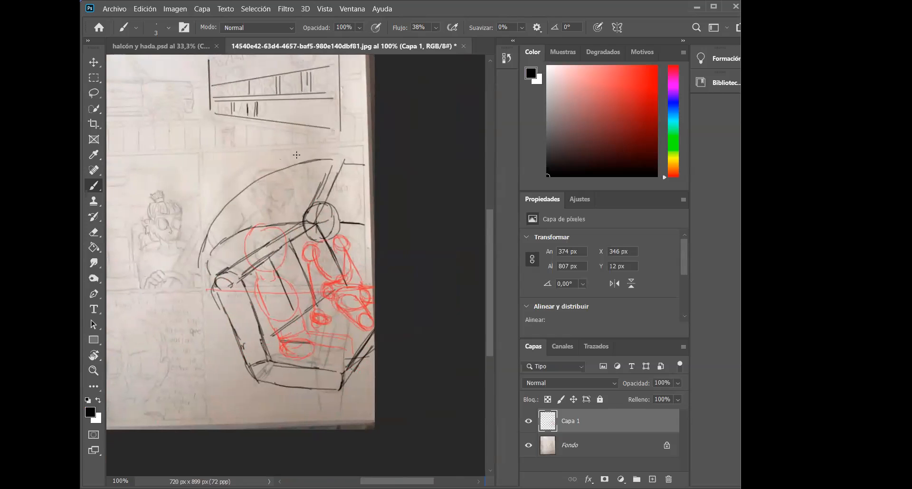
mouse_move(281, 158)
left_mouse_down()
mouse_move(296, 201)
mouse_move(283, 159)
left_mouse_up()
mouse_move(217, 192)
left_mouse_down()
mouse_move(208, 218)
mouse_move(247, 224)
mouse_move(244, 245)
left_mouse_up()
left_click_drag(292, 204, 300, 219)
left_click_drag(286, 204, 299, 220)
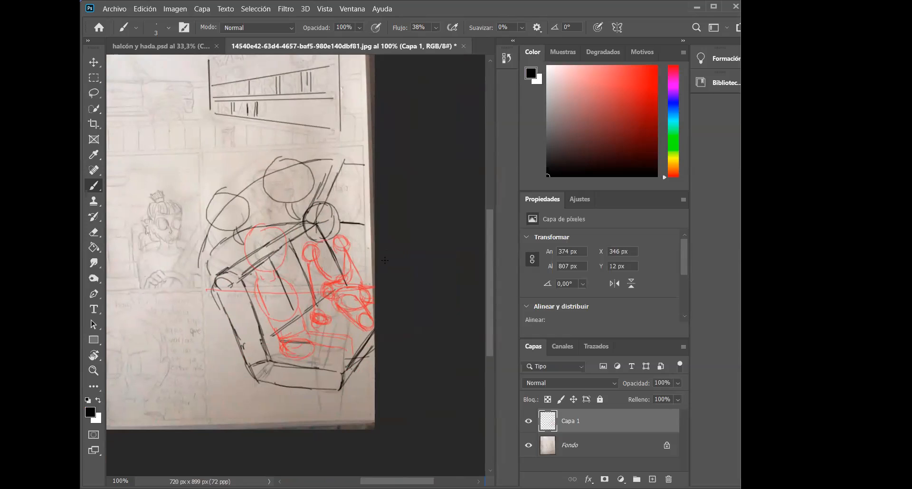
Erase all sketch lines below the comic panel's lower border and return to the Brush tool.
key("e")
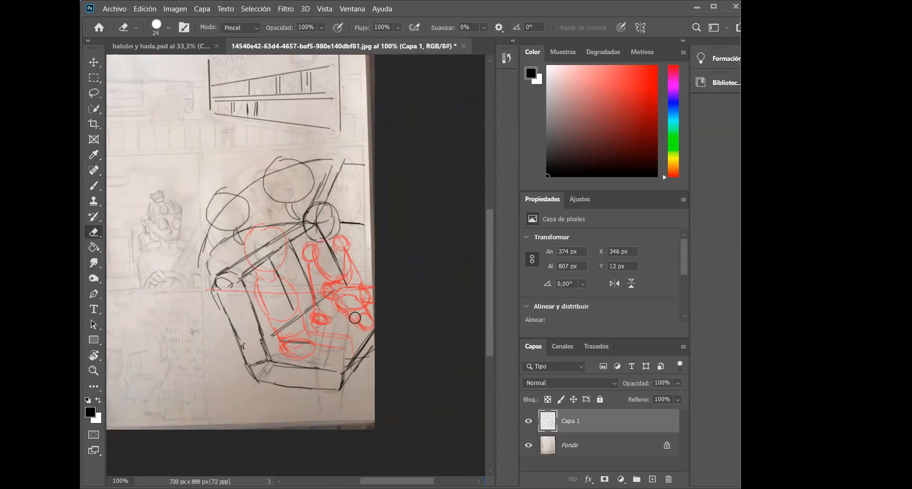
mouse_move(329, 299)
left_mouse_down()
mouse_move(368, 320)
mouse_move(357, 311)
mouse_move(368, 292)
mouse_move(324, 298)
mouse_move(346, 288)
mouse_move(217, 295)
mouse_move(249, 376)
mouse_move(323, 298)
mouse_move(355, 363)
mouse_move(255, 319)
mouse_move(346, 316)
mouse_move(332, 318)
mouse_move(321, 297)
mouse_move(339, 301)
left_mouse_up()
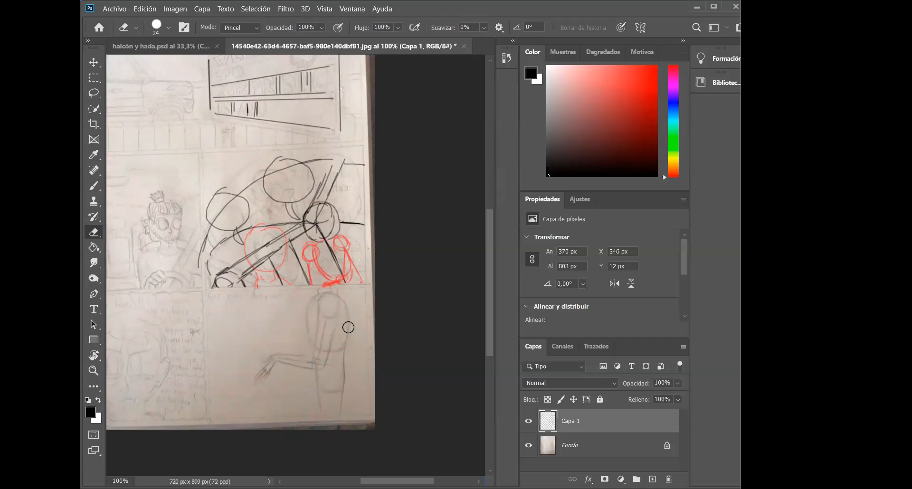
key("b")
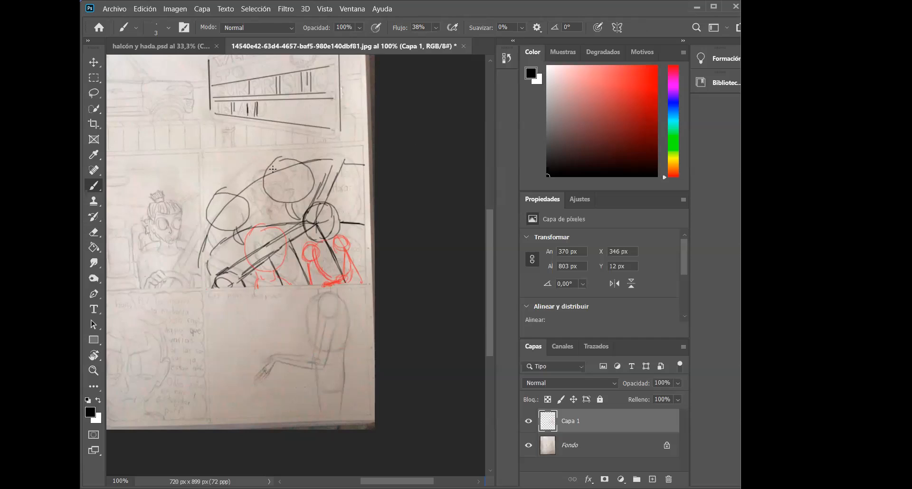
Sketch a second outer arc over the speech balloons and continue the curve down past the panel's near lower corner.
mouse_move(299, 152)
left_mouse_down()
mouse_move(231, 188)
mouse_move(199, 222)
mouse_move(212, 218)
left_mouse_up()
scroll(208, 216, "up", 2)
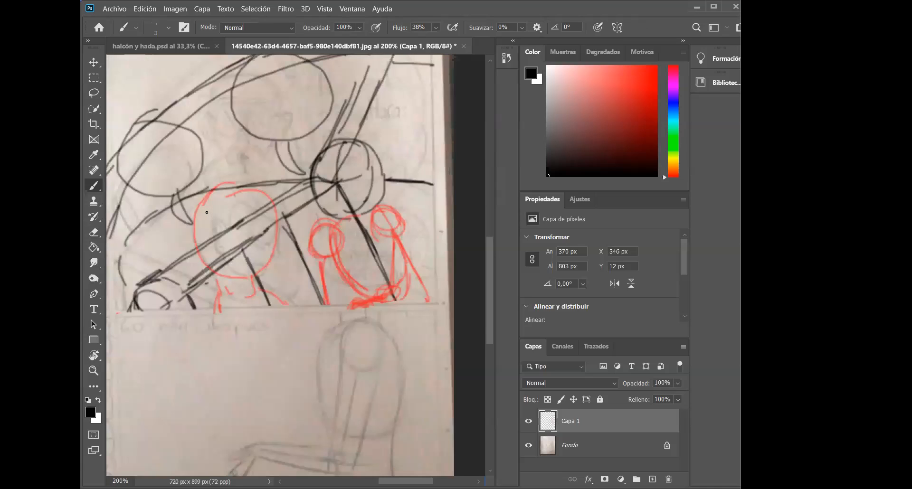
scroll(206, 212, "down", 2)
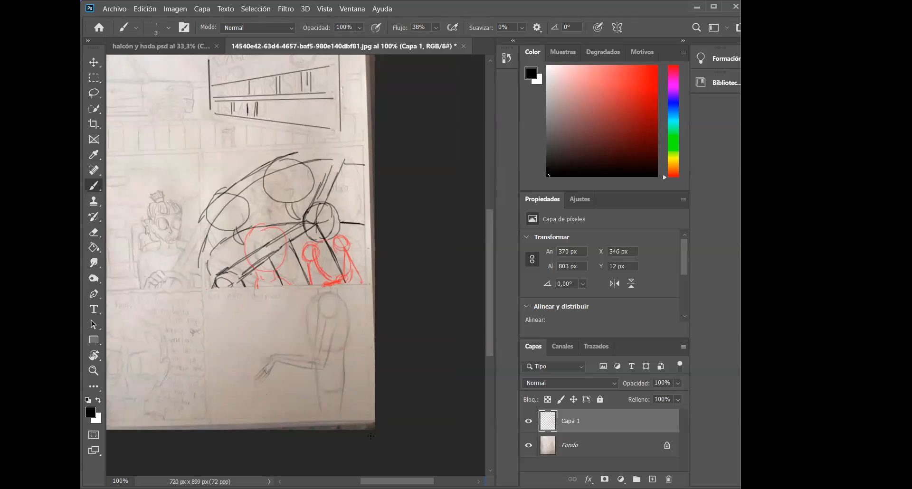
left_click_drag(294, 321, 302, 321)
key("e")
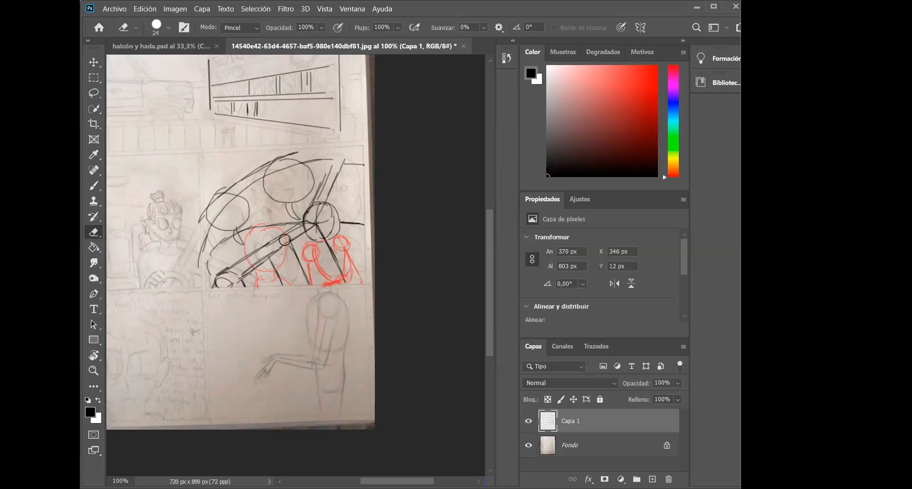
key("b")
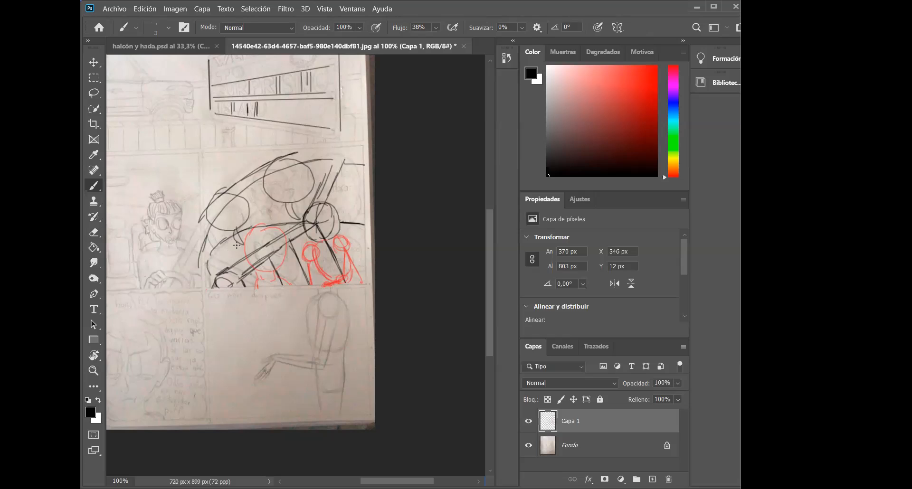
mouse_move(233, 235)
left_mouse_down()
mouse_move(200, 260)
mouse_move(185, 288)
mouse_move(223, 296)
left_mouse_up()
Draw black frame lines along the panel's sides, lower edge and upper edge, and undo the stray last stroke.
left_click_drag(364, 143, 351, 282)
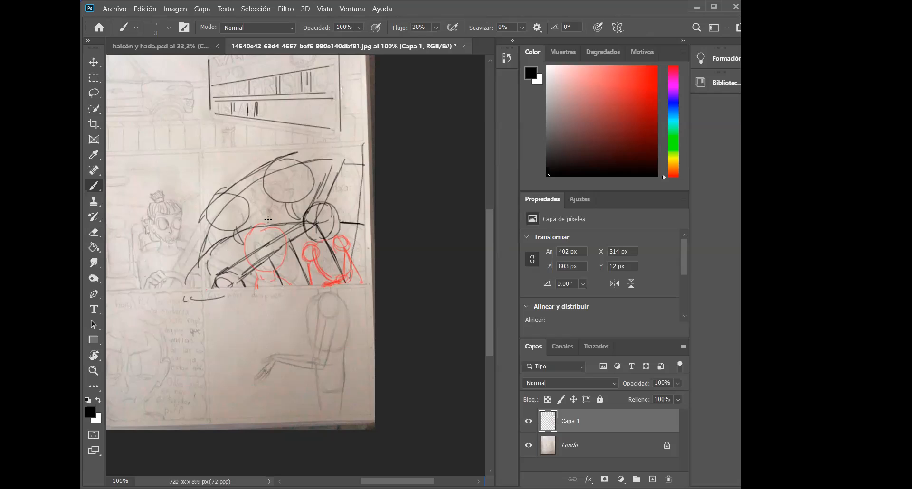
left_click_drag(209, 161, 208, 285)
left_click(374, 279, "shift")
mouse_move(373, 145)
left_mouse_down()
mouse_move(198, 151)
mouse_move(189, 194)
left_mouse_up()
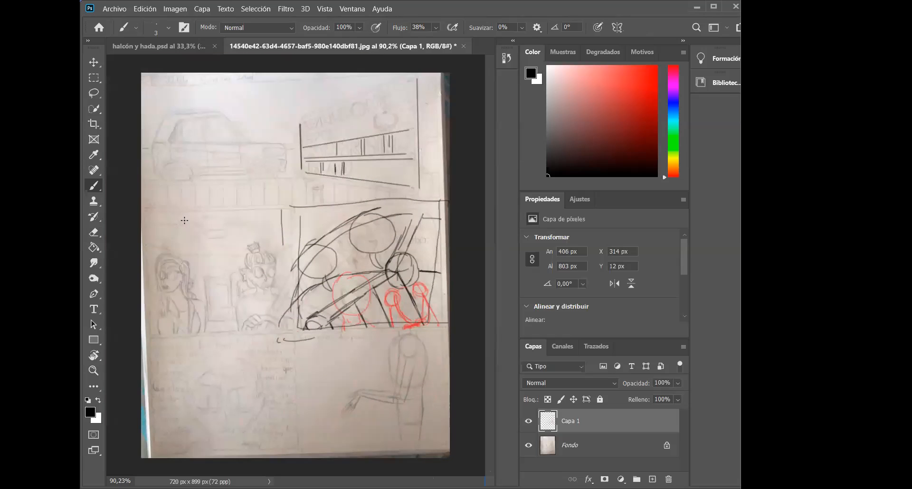
key("ctrl+z")
Erase the stray curved mark beneath the framed panel's near lower corner.
key("e")
left_click_drag(316, 340, 275, 341)
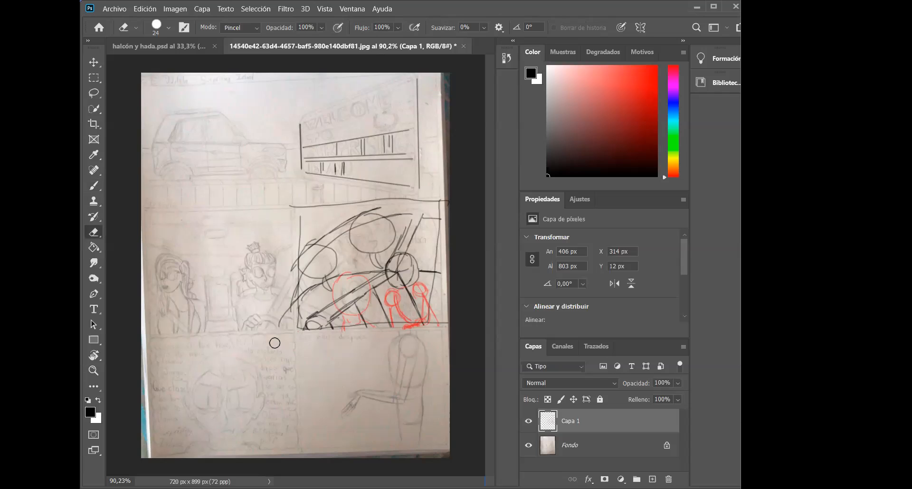
key("ctrl+plus")
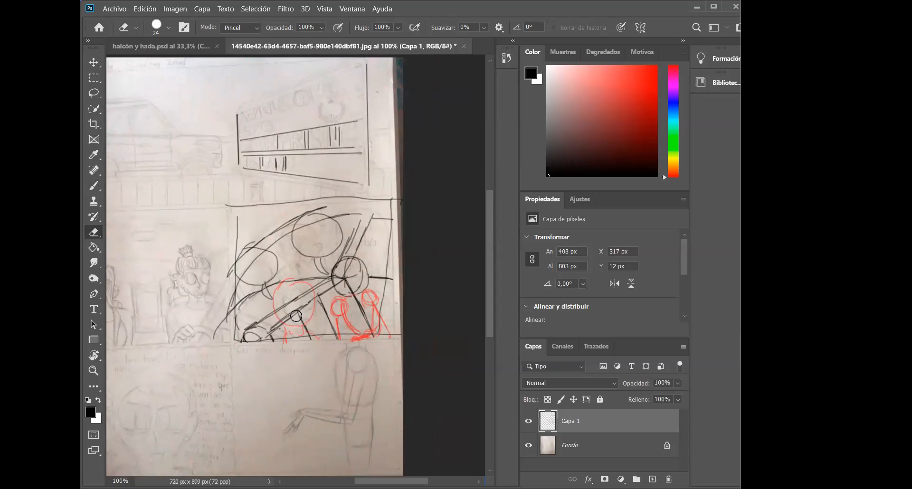
Add black diagonal brush strokes along the seat back's near end at the panel's lower corner.
key("b")
mouse_move(268, 317)
left_mouse_down()
mouse_move(226, 343)
mouse_move(247, 345)
mouse_move(228, 343)
left_mouse_up()
left_click_drag(262, 325, 233, 344)
left_click_drag(352, 311, 423, 299)
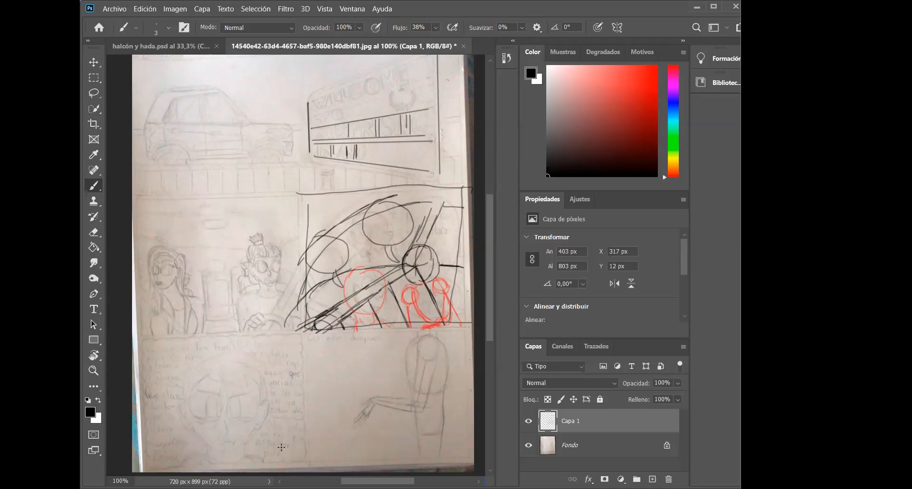
Switch to halcón y hada.psd and sketch a tilted seat frame in black over the hawk with slanted side and diagonal lines.
left_click(157, 46)
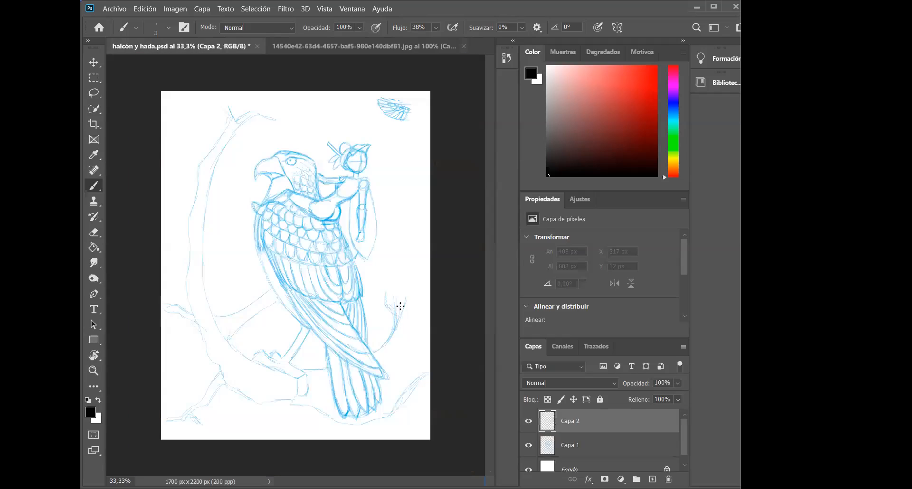
left_click_drag(230, 309, 218, 252)
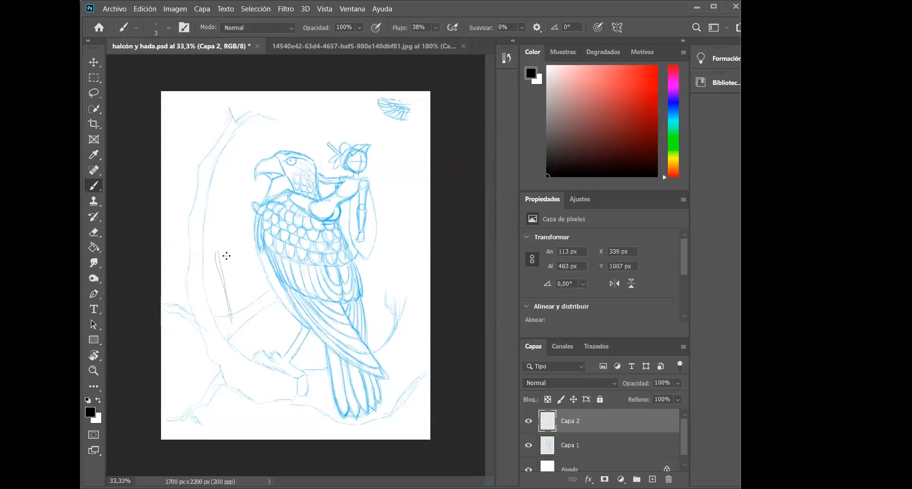
left_click(312, 217, "shift")
mouse_move(312, 225)
left_mouse_down()
mouse_move(336, 285)
mouse_move(238, 324)
left_mouse_up()
left_click_drag(291, 291, 232, 328)
mouse_move(219, 256)
left_mouse_down()
mouse_move(233, 252)
mouse_move(251, 322)
left_mouse_up()
Sketch the seat's curved front edge, far diagonal edge, rear lines and inner guide lines across the hawk's lower body.
mouse_move(236, 265)
left_mouse_down()
mouse_move(251, 314)
mouse_move(336, 332)
left_mouse_up()
mouse_move(242, 325)
left_mouse_down()
mouse_move(336, 349)
mouse_move(399, 289)
left_mouse_up()
left_click_drag(337, 333, 399, 287)
mouse_move(397, 274)
left_mouse_down()
mouse_move(337, 261)
mouse_move(348, 269)
left_mouse_up()
left_click_drag(267, 251, 283, 312)
mouse_move(295, 257)
left_mouse_down()
mouse_move(304, 298)
mouse_move(371, 302)
left_mouse_up()
Sketch two pelvis ellipses on the seat, then the near figure's torso sides, shoulder line and head oval.
mouse_move(294, 317)
left_mouse_down()
mouse_move(351, 308)
mouse_move(329, 274)
left_mouse_up()
mouse_move(279, 317)
left_mouse_down()
mouse_move(299, 319)
mouse_move(284, 314)
left_mouse_up()
mouse_move(346, 286)
left_mouse_down()
mouse_move(333, 291)
mouse_move(344, 280)
left_mouse_up()
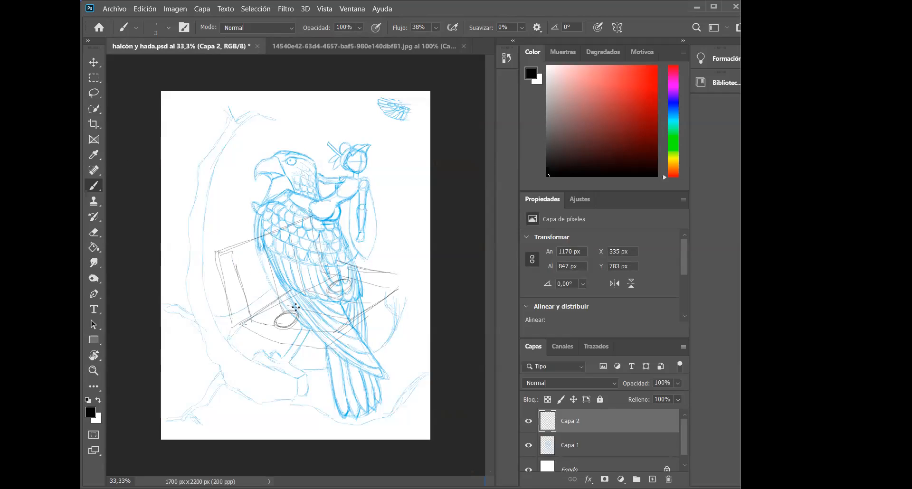
left_click_drag(295, 313, 273, 252)
left_click_drag(278, 328, 257, 269)
mouse_move(249, 216)
left_mouse_down()
mouse_move(265, 246)
mouse_move(251, 240)
mouse_move(256, 311)
left_mouse_up()
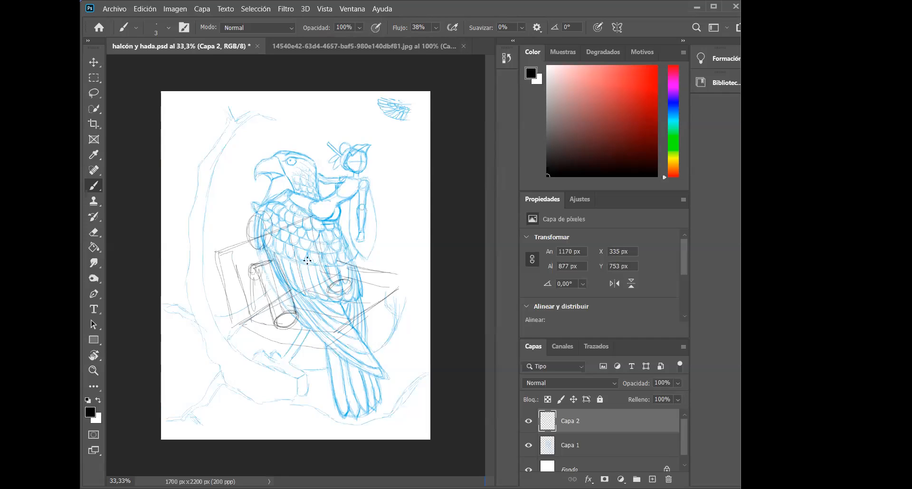
Sketch the far figure's torso, head oval and outstretched leg lines over the hawk's feathers.
left_click_drag(334, 290, 300, 257)
left_click_drag(351, 273, 303, 235)
mouse_move(314, 211)
left_mouse_down()
mouse_move(296, 233)
mouse_move(307, 244)
mouse_move(306, 295)
left_mouse_up()
mouse_move(307, 254)
left_mouse_down()
mouse_move(307, 292)
mouse_move(338, 287)
mouse_move(362, 314)
mouse_move(364, 295)
mouse_move(370, 313)
left_mouse_up()
left_click_drag(386, 284, 351, 291)
left_click_drag(394, 280, 365, 284)
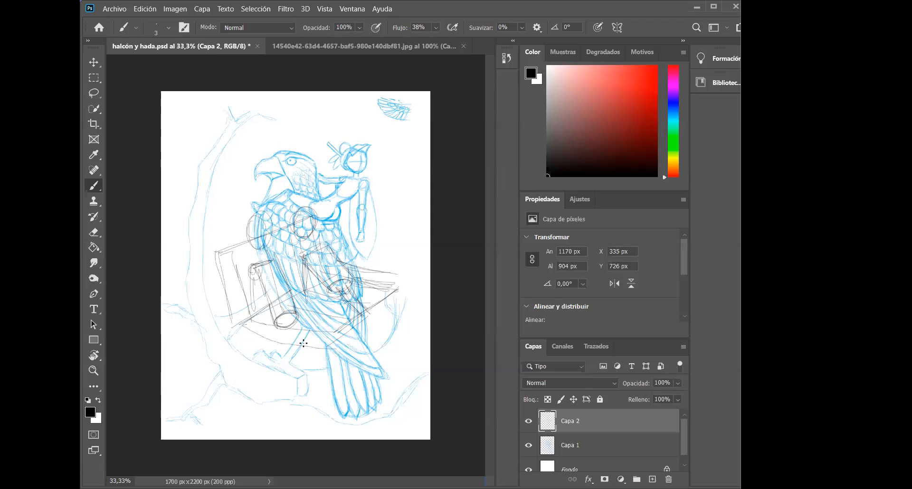
Sketch the near figure's thighs extending from its pelvis and reinforce its torso side and the far figure's neck and head.
mouse_move(289, 336)
left_mouse_down()
mouse_move(341, 320)
mouse_move(308, 312)
mouse_move(340, 310)
left_mouse_up()
mouse_move(329, 343)
left_mouse_down()
mouse_move(346, 322)
mouse_move(343, 368)
left_mouse_up()
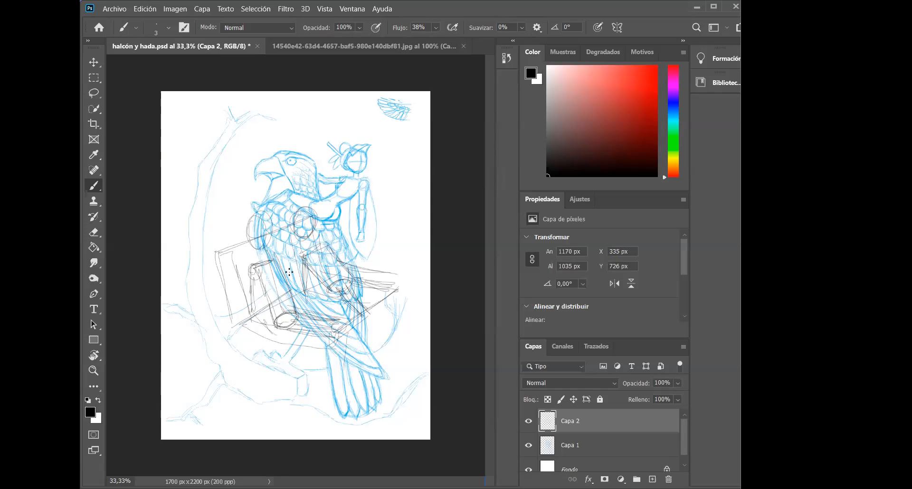
left_click_drag(277, 259, 292, 299)
left_click_drag(307, 240, 313, 250)
mouse_move(304, 208)
left_mouse_down()
mouse_move(312, 238)
mouse_move(306, 209)
left_mouse_up()
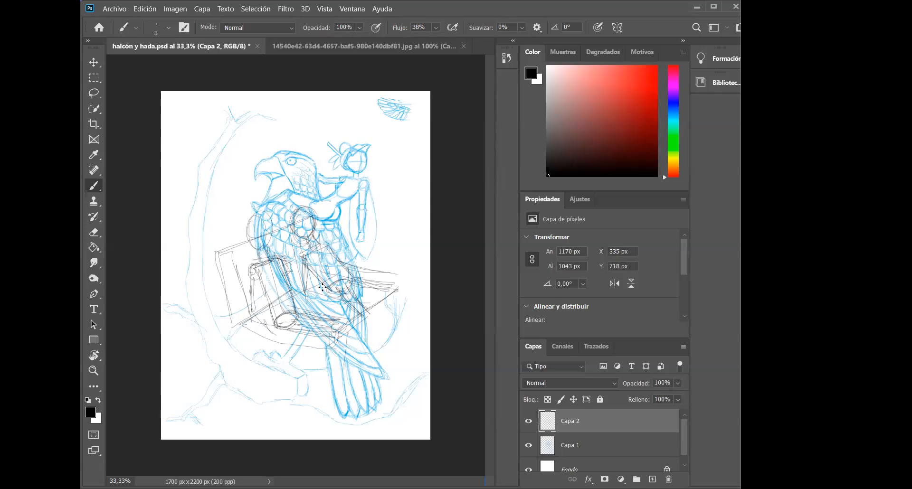
Reinforce the large seat's outer corner and sketch a small seated figure with a round head below the seat.
mouse_move(397, 285)
left_mouse_down()
mouse_move(399, 300)
mouse_move(402, 275)
left_mouse_up()
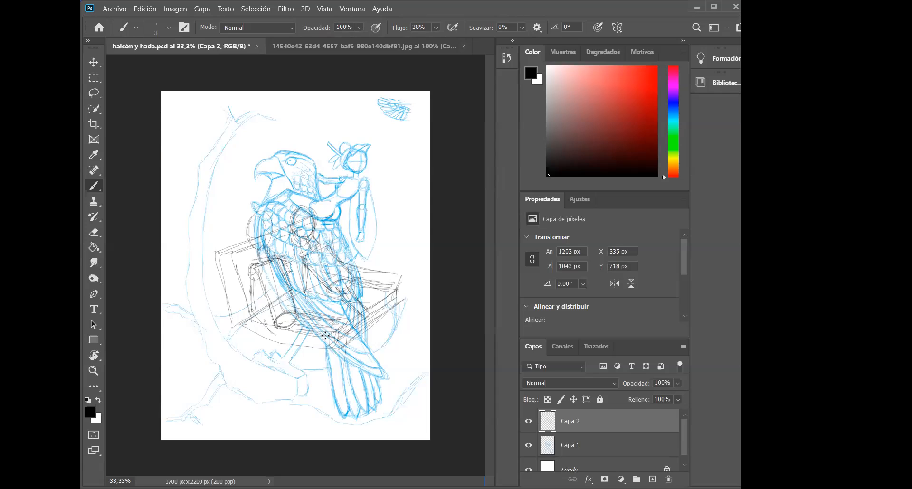
left_click_drag(230, 328, 309, 342)
mouse_move(224, 373)
left_mouse_down()
mouse_move(223, 385)
mouse_move(218, 362)
mouse_move(237, 403)
mouse_move(277, 399)
mouse_move(230, 413)
mouse_move(285, 413)
mouse_move(240, 406)
left_mouse_up()
mouse_move(223, 338)
left_mouse_down()
mouse_move(241, 347)
mouse_move(227, 366)
left_mouse_up()
mouse_move(245, 399)
left_mouse_down()
mouse_move(234, 367)
mouse_move(241, 363)
mouse_move(252, 378)
mouse_move(231, 354)
left_mouse_up()
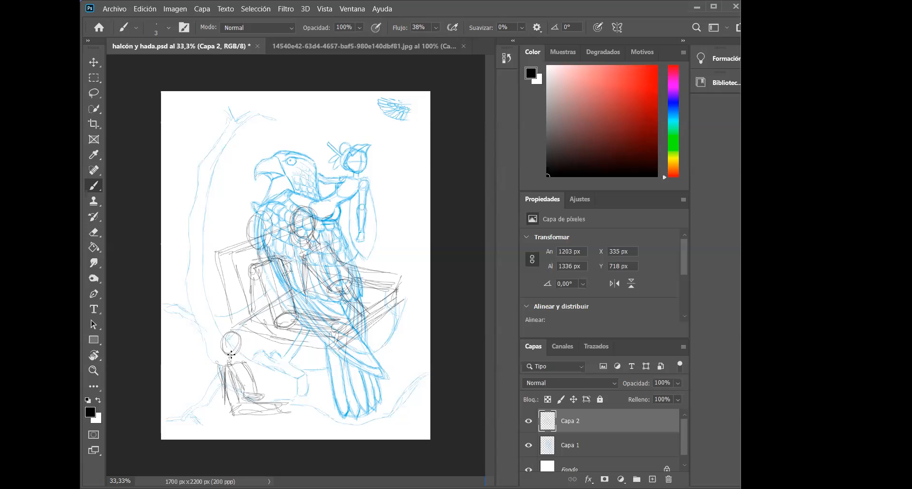
Add bent legs to the small seated figure, sketch a second figure beside it and strengthen its back line.
mouse_move(254, 393)
left_mouse_down()
mouse_move(285, 389)
mouse_move(281, 401)
mouse_move(286, 391)
mouse_move(300, 419)
left_mouse_up()
mouse_move(238, 362)
left_mouse_down()
mouse_move(239, 398)
mouse_move(243, 387)
mouse_move(248, 394)
mouse_move(226, 357)
mouse_move(234, 363)
mouse_move(231, 332)
mouse_move(237, 359)
mouse_move(269, 355)
mouse_move(257, 344)
mouse_move(270, 360)
mouse_move(268, 344)
mouse_move(274, 364)
mouse_move(256, 370)
mouse_move(276, 368)
mouse_move(266, 382)
mouse_move(264, 369)
mouse_move(273, 368)
mouse_move(255, 371)
mouse_move(285, 374)
left_mouse_up()
mouse_move(224, 364)
left_mouse_down()
mouse_move(234, 398)
mouse_move(279, 413)
mouse_move(242, 406)
mouse_move(227, 395)
left_mouse_up()
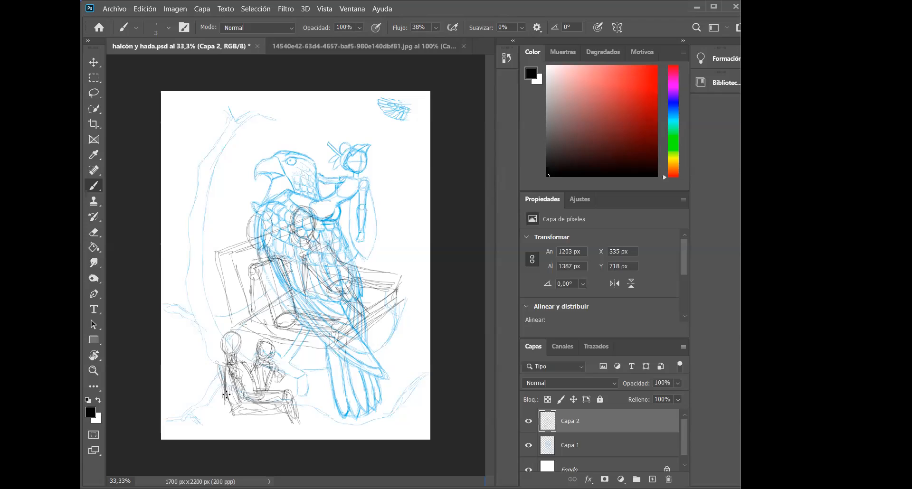
Sketch guide lines around the two small figures and enclose them in a rectangular panel frame.
mouse_move(238, 352)
left_mouse_down()
mouse_move(237, 335)
mouse_move(294, 329)
left_mouse_up()
left_click_drag(299, 364, 225, 367)
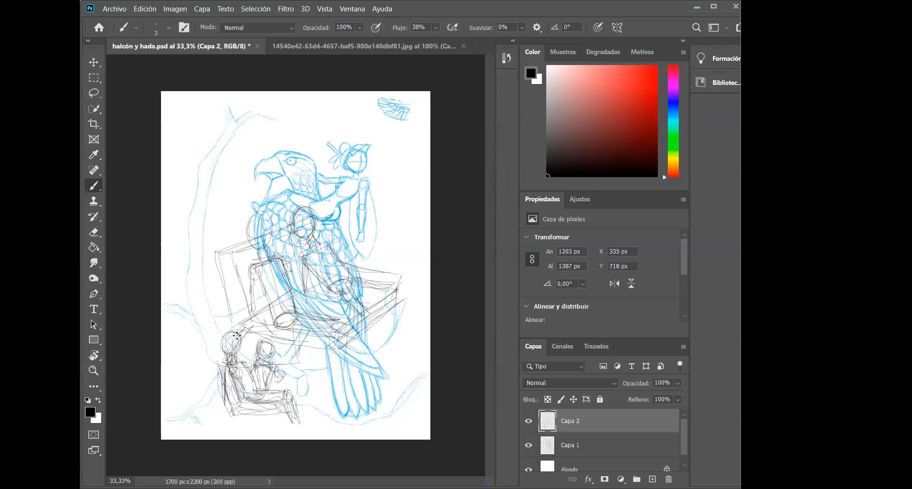
mouse_move(199, 307)
left_mouse_down()
mouse_move(203, 385)
mouse_move(224, 384)
left_mouse_up()
mouse_move(310, 388)
left_mouse_down()
mouse_move(312, 299)
mouse_move(201, 309)
left_mouse_up()
mouse_move(252, 302)
left_mouse_down()
mouse_move(201, 309)
mouse_move(203, 343)
left_mouse_up()
left_click_drag(310, 380, 202, 386)
Reinforce the top, side and bottom edges of the frame around the small figures.
mouse_move(266, 384)
left_mouse_down()
mouse_move(311, 380)
mouse_move(308, 305)
left_mouse_up()
left_click_drag(262, 381, 209, 379)
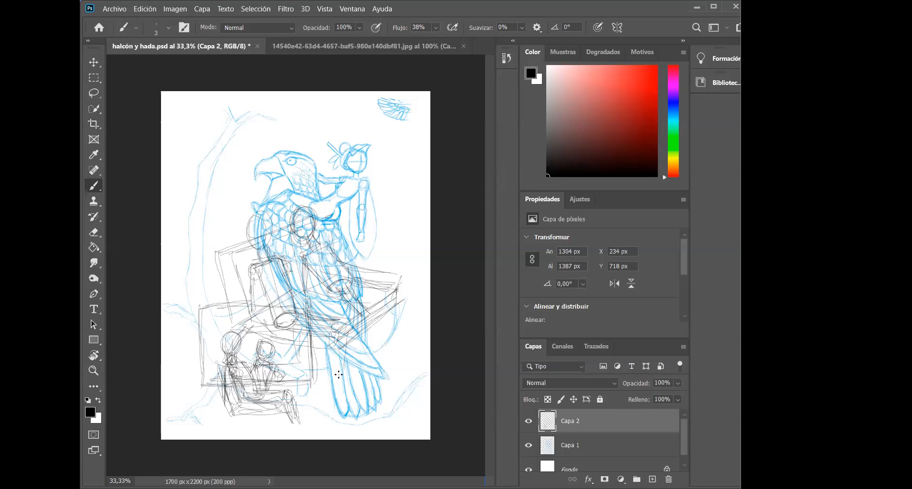
left_click_drag(226, 311, 300, 307)
left_click_drag(304, 384, 220, 386)
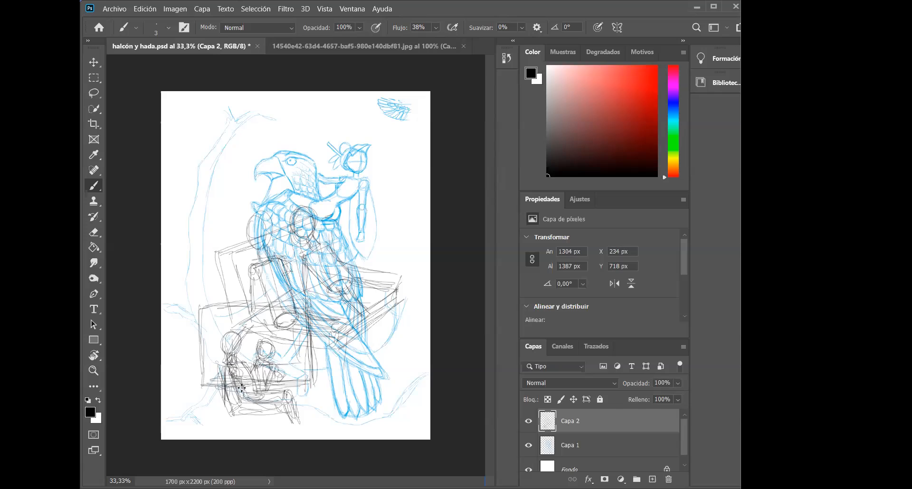
left_click_drag(252, 386, 294, 386)
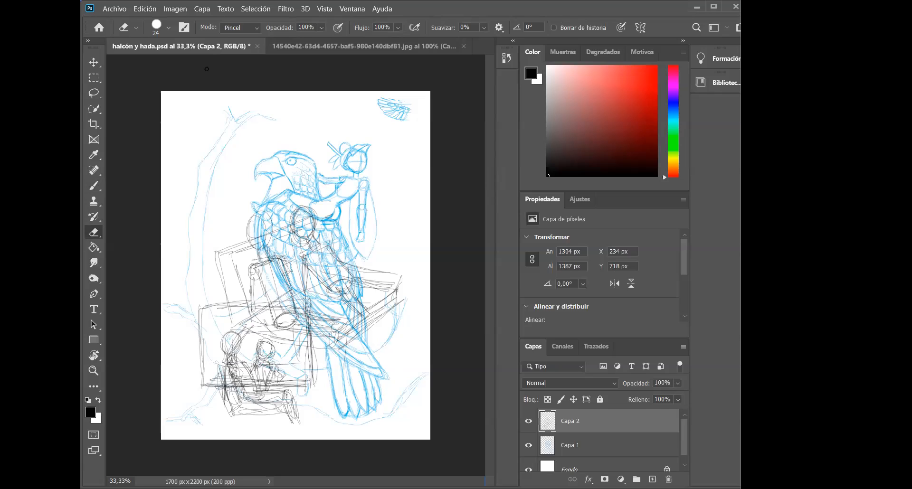
Enlarge the eraser to 125 px and erase the black seat and figure sketches over the hawk drawing.
right_click(170, 77)
left_click_drag(162, 65, 173, 65)
mouse_move(309, 226)
left_mouse_down()
mouse_move(266, 285)
mouse_move(236, 211)
mouse_move(221, 341)
mouse_move(197, 302)
mouse_move(232, 425)
mouse_move(252, 424)
mouse_move(223, 349)
left_mouse_up()
right_click(189, 67)
key("bracketright")
key("bracketright")
key("bracketright")
key("bracketright")
key("bracketright")
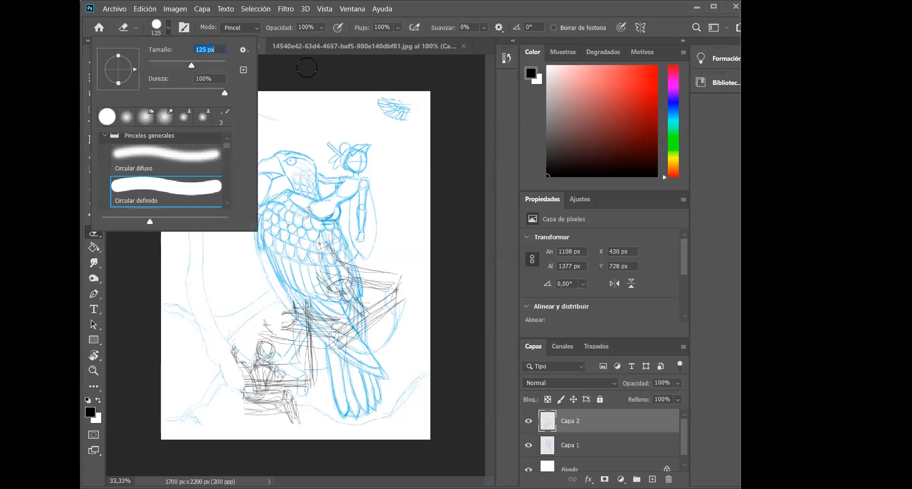
mouse_move(391, 324)
left_mouse_down()
mouse_move(400, 260)
mouse_move(348, 369)
mouse_move(318, 309)
mouse_move(325, 388)
mouse_move(272, 347)
mouse_move(284, 435)
mouse_move(230, 378)
mouse_move(263, 330)
mouse_move(372, 302)
mouse_move(301, 292)
mouse_move(393, 283)
left_mouse_up()
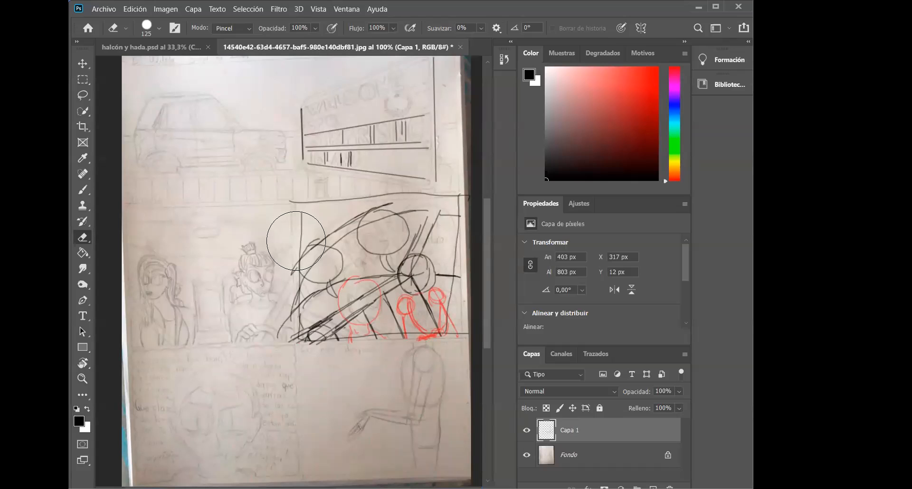
Switch to the comic page photo and erase the black and red sketches over the panel beside the driver.
mouse_move(296, 241)
left_mouse_down()
mouse_move(428, 324)
mouse_move(352, 300)
mouse_move(328, 258)
mouse_move(278, 283)
mouse_move(300, 250)
mouse_move(302, 324)
mouse_move(312, 281)
mouse_move(344, 344)
mouse_move(345, 194)
mouse_move(361, 225)
mouse_move(380, 336)
mouse_move(427, 297)
mouse_move(429, 249)
mouse_move(451, 265)
mouse_move(447, 327)
left_mouse_up()
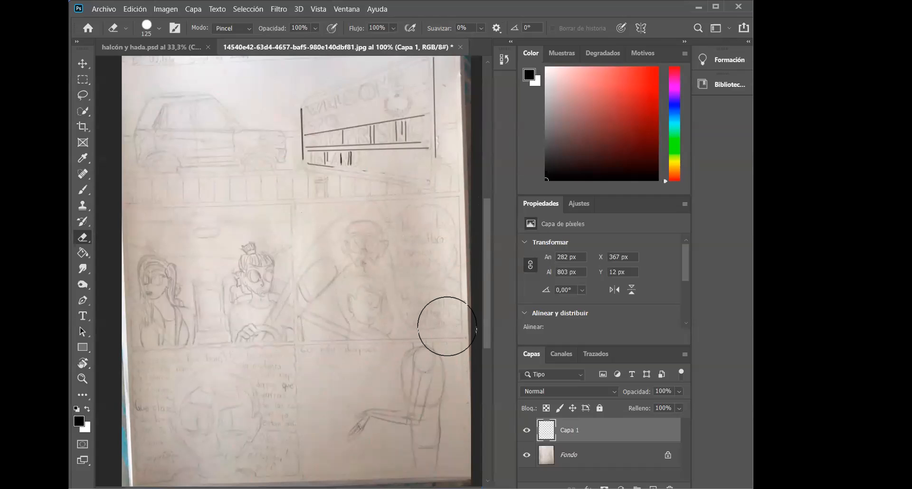
Examine the lower comic panels with the frontal face and the outstretched arm.
key("ctrl+plus")
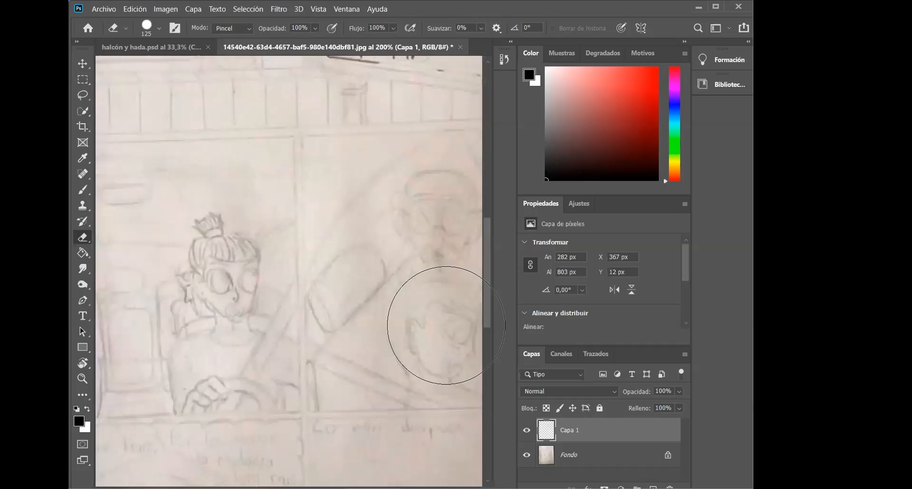
mouse_move(385, 351)
left_mouse_down()
mouse_move(365, 321)
mouse_move(383, 281)
left_mouse_up()
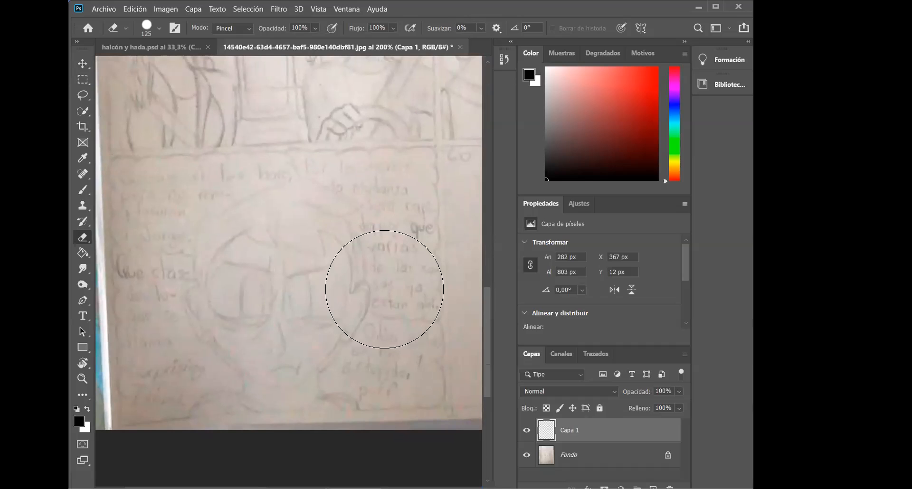
left_click_drag(306, 361, 309, 299)
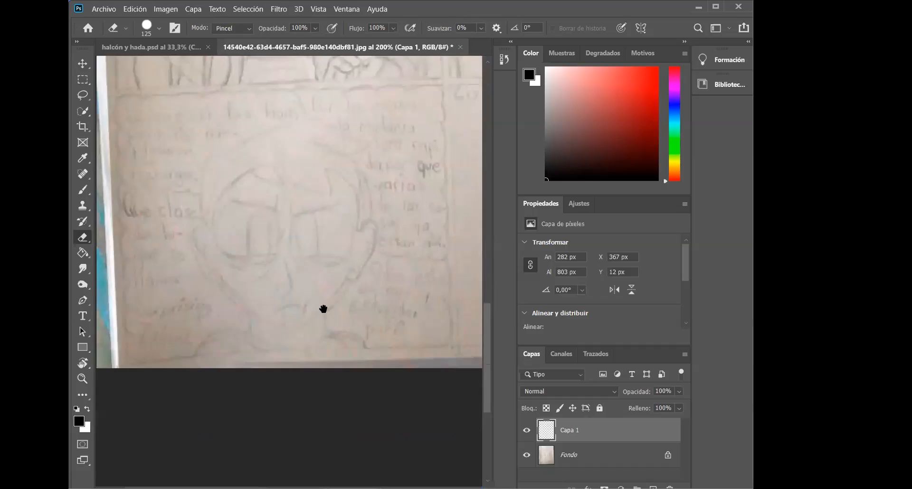
scroll(323, 310, "up", 1)
scroll(381, 282, "up", 1)
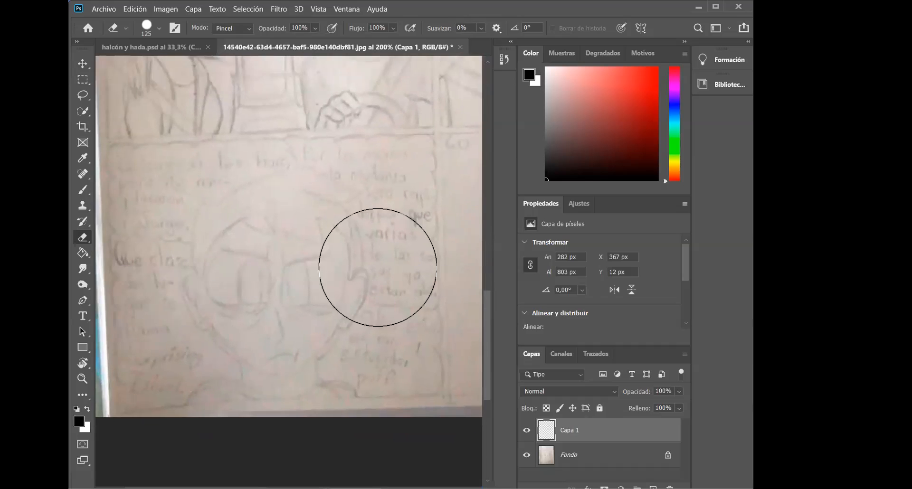
left_click_drag(409, 279, 389, 284)
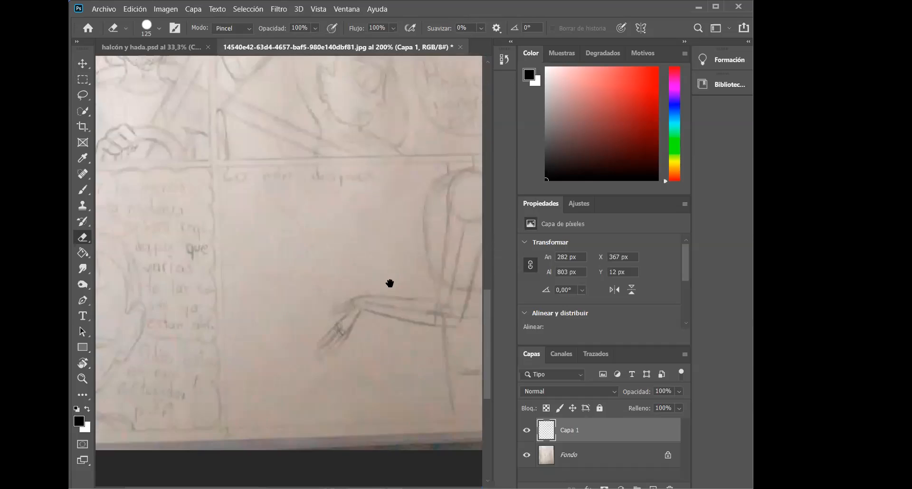
scroll(387, 271, "right", 5)
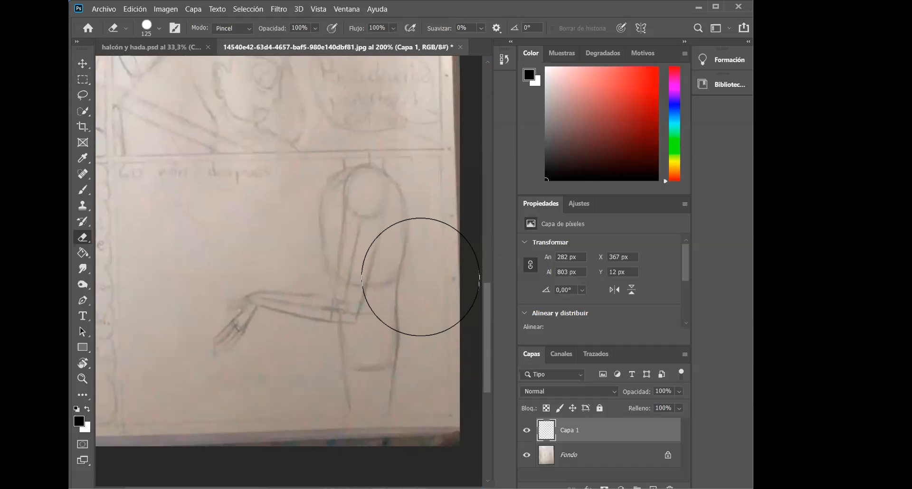
Sketch the rear seat with its headrest and a seated passenger inside the car's side view with the Brush tool.
key("b")
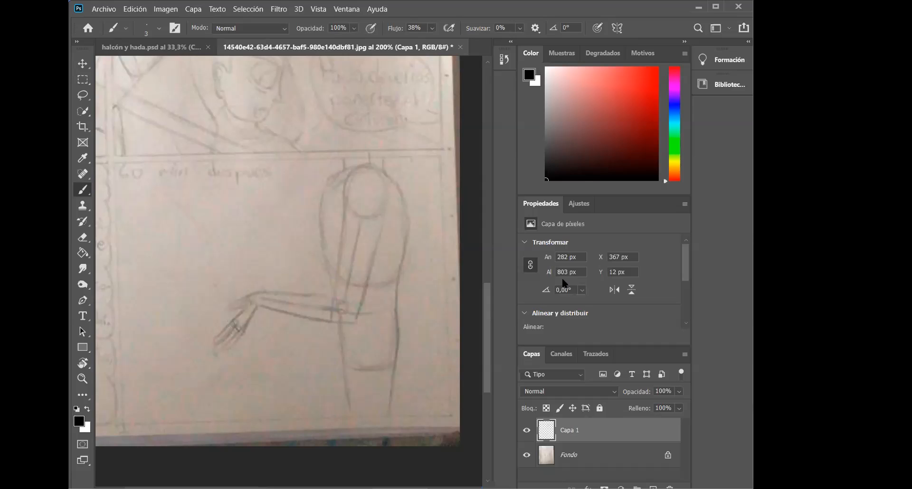
mouse_move(404, 303)
left_mouse_down()
mouse_move(415, 336)
mouse_move(431, 284)
mouse_move(418, 295)
left_mouse_up()
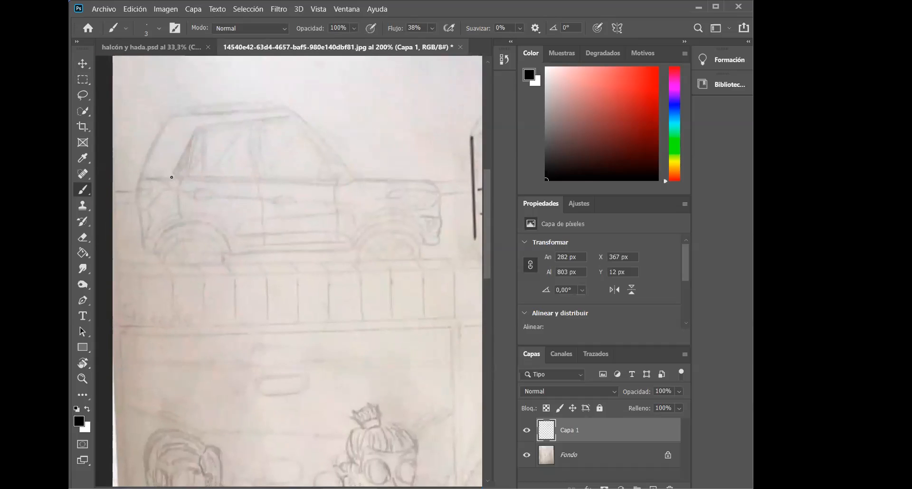
left_click_drag(169, 179, 182, 218)
mouse_move(171, 178)
left_mouse_down()
mouse_move(181, 175)
mouse_move(202, 211)
left_mouse_up()
mouse_move(169, 170)
left_mouse_down()
mouse_move(204, 155)
mouse_move(189, 170)
mouse_move(194, 182)
mouse_move(202, 175)
mouse_move(204, 208)
left_mouse_up()
mouse_move(201, 175)
left_mouse_down()
mouse_move(215, 213)
mouse_move(240, 215)
left_mouse_up()
left_click_drag(184, 228, 243, 220)
Sketch the front occupant's head and torso with the front seat's back and base inside the car.
mouse_move(272, 151)
left_mouse_down()
mouse_move(266, 159)
mouse_move(285, 158)
left_mouse_up()
left_click_drag(253, 171, 266, 215)
mouse_move(258, 179)
left_mouse_down()
mouse_move(268, 212)
mouse_move(262, 170)
mouse_move(281, 217)
left_mouse_up()
left_click_drag(270, 215, 315, 212)
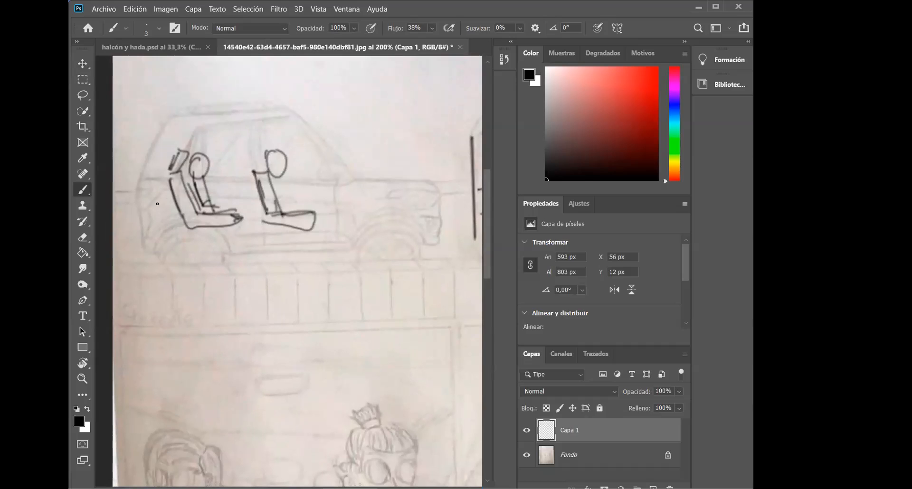
Draw a rectangular box behind the rear seat in the car's trunk area and reinforce its edges.
mouse_move(142, 184)
left_mouse_down()
mouse_move(171, 218)
mouse_move(176, 228)
mouse_move(166, 231)
left_mouse_up()
left_click_drag(138, 188, 143, 233)
left_click_drag(167, 183, 175, 232)
left_click_drag(389, 322, 336, 226)
left_click_drag(413, 366, 359, 257)
scroll(361, 256, "up", 10)
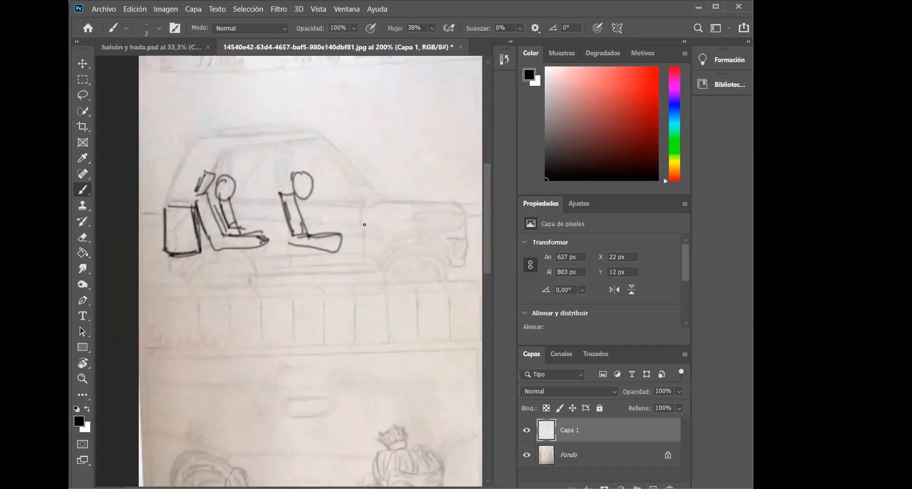
mouse_move(179, 206)
left_mouse_down()
mouse_move(196, 206)
mouse_move(165, 205)
left_mouse_up()
Draw a small rectangle in front of the front occupant's torso.
left_click_drag(418, 212, 356, 205)
scroll(356, 206, "left", 5)
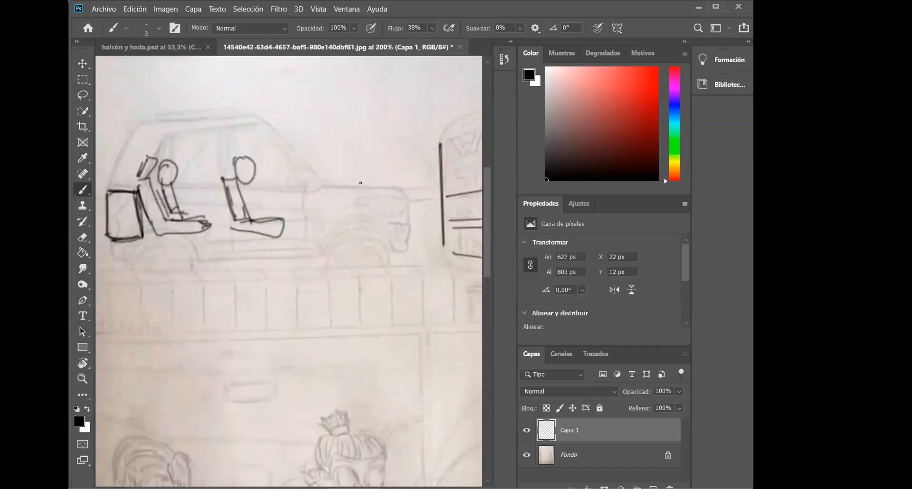
left_click_drag(242, 187, 259, 185)
mouse_move(242, 188)
left_mouse_down()
mouse_move(253, 216)
mouse_move(250, 186)
left_mouse_up()
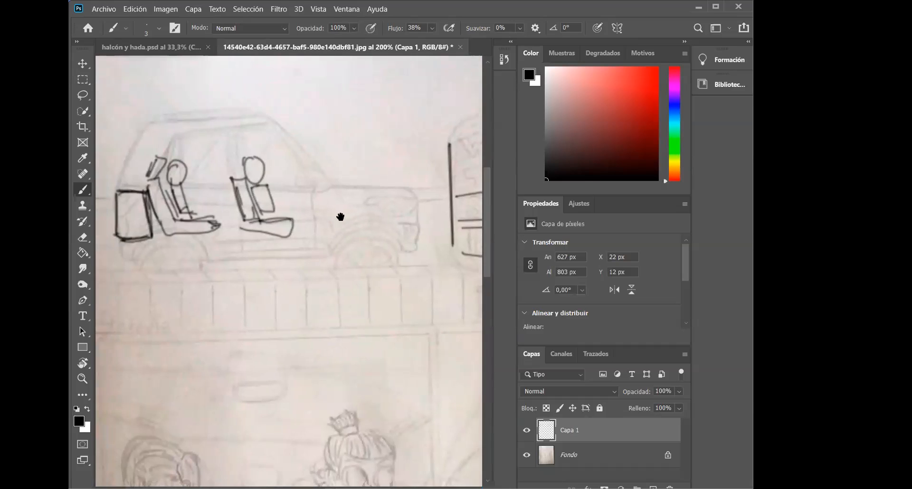
Draw a narrow triangular shape around the rear passenger's head, closed with a line at shoulder height.
scroll(349, 214, "left", 3)
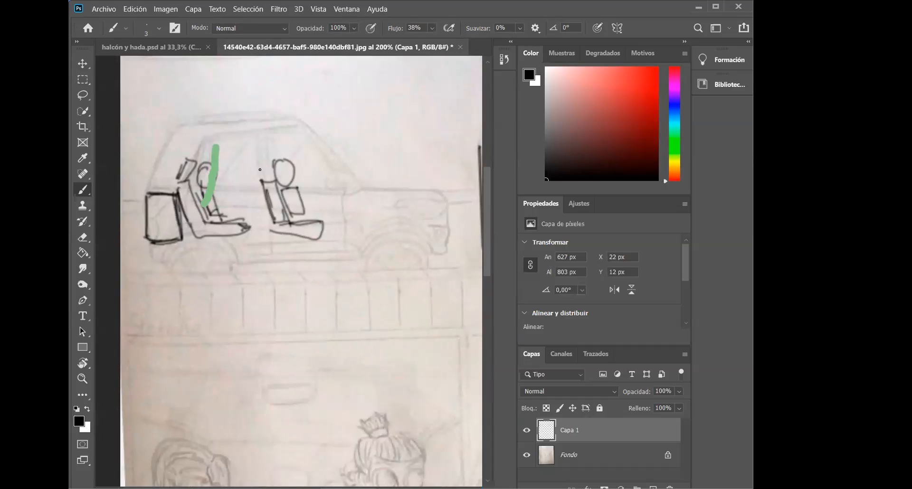
mouse_move(204, 143)
left_mouse_down()
mouse_move(209, 189)
mouse_move(192, 190)
mouse_move(210, 184)
mouse_move(203, 140)
left_mouse_up()
mouse_move(183, 181)
left_mouse_down()
mouse_move(203, 145)
mouse_move(206, 188)
left_mouse_up()
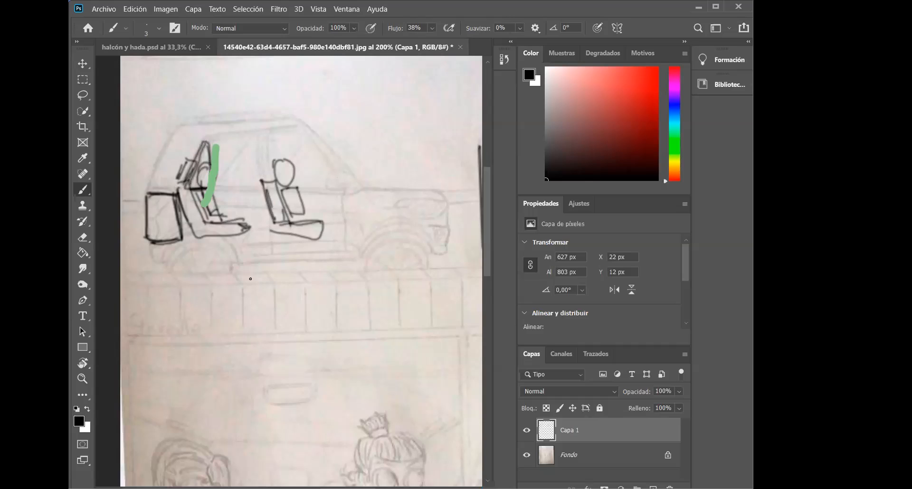
Add the rear passenger's bent legs and torso front, redraw the head and close the tops of both seat backs.
mouse_move(243, 221)
left_mouse_down()
mouse_move(255, 247)
mouse_move(266, 242)
left_mouse_up()
left_click_drag(254, 215, 223, 217)
left_click_drag(216, 186, 226, 212)
mouse_move(198, 180)
left_mouse_down()
mouse_move(207, 187)
mouse_move(199, 180)
left_mouse_up()
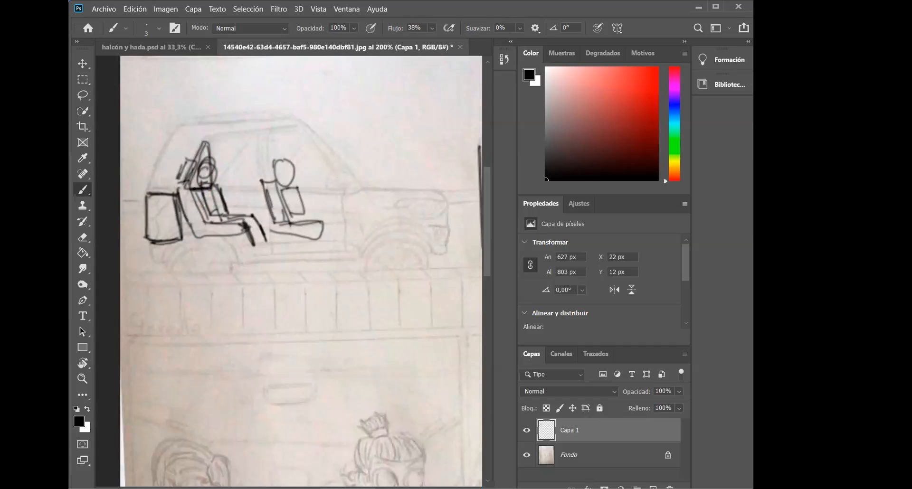
left_click_drag(184, 192, 177, 192)
mouse_move(275, 182)
left_mouse_down()
mouse_move(282, 200)
mouse_move(275, 182)
left_mouse_up()
Compare the lower panel with the outstretched arm against the car's side view.
scroll(363, 317, "down", 15)
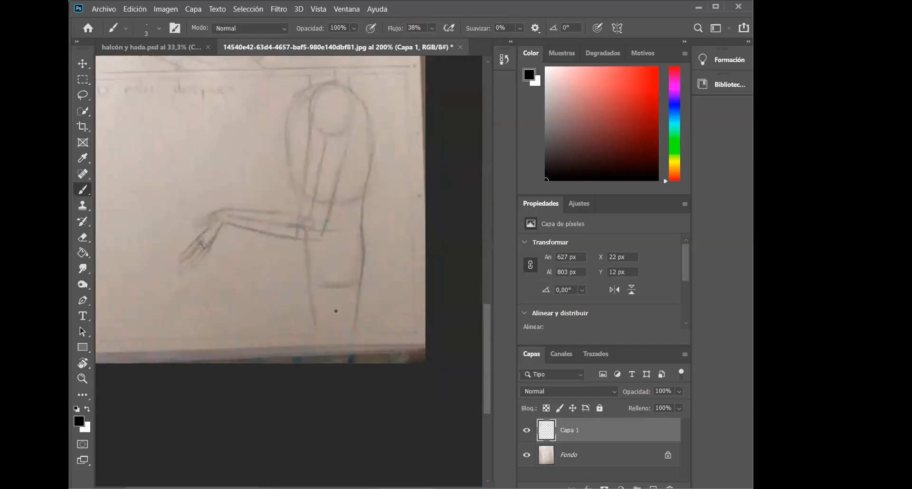
scroll(373, 325, "left", 3)
scroll(372, 326, "up", 2)
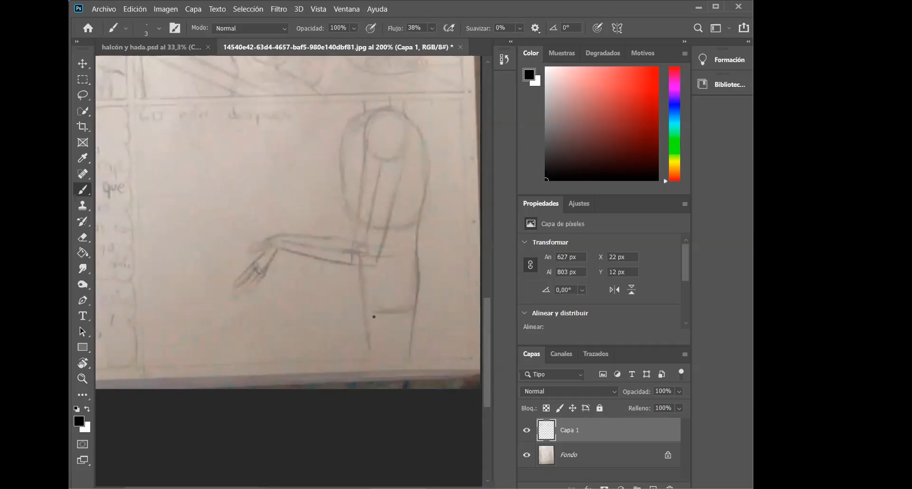
scroll(374, 317, "up", 12)
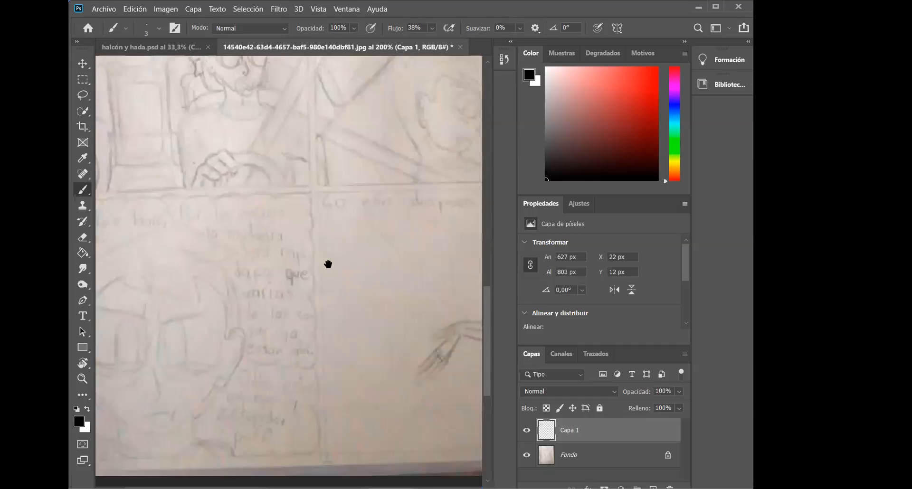
scroll(374, 319, "left", 2)
scroll(374, 326, "up", 8)
scroll(374, 326, "left", 2)
scroll(304, 290, "down", 3)
scroll(304, 289, "right", 3)
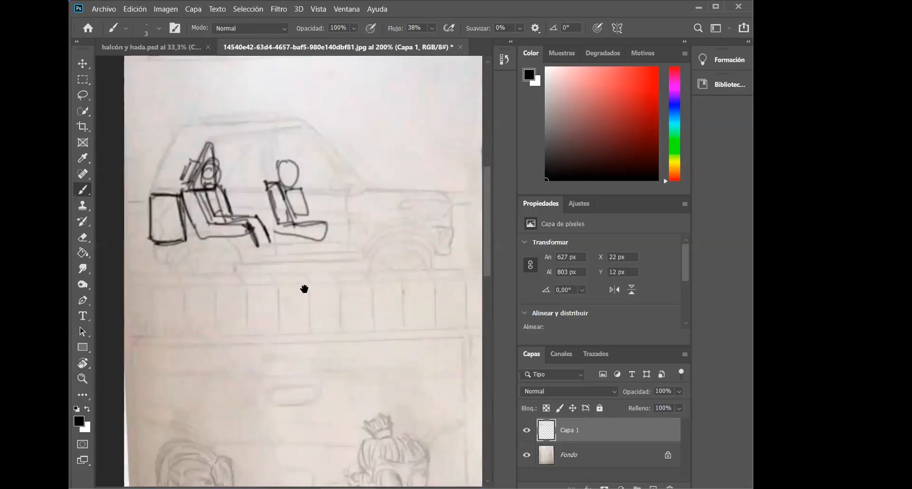
Sketch a large box outline with diagonal side lines between the two characters in the panel below the car.
left_click_drag(226, 340, 303, 337)
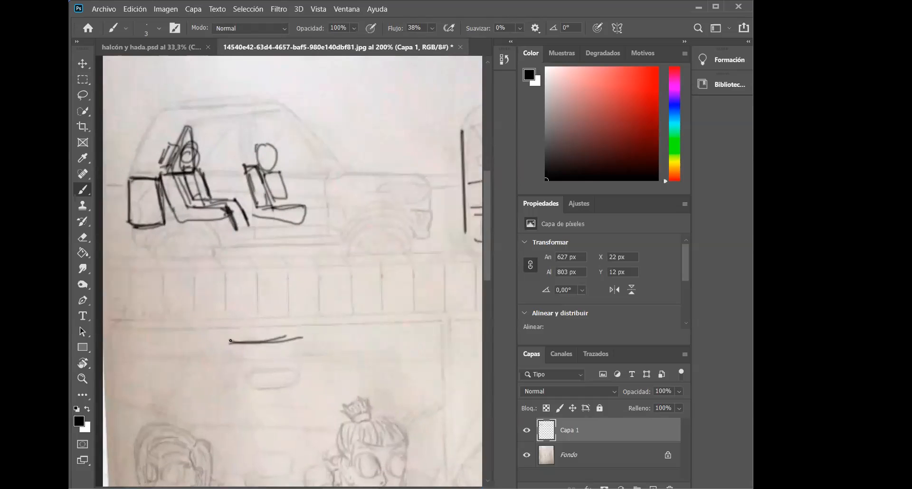
mouse_move(229, 340)
left_mouse_down()
mouse_move(224, 395)
mouse_move(292, 374)
mouse_move(238, 352)
left_mouse_up()
mouse_move(306, 336)
left_mouse_down()
mouse_move(363, 362)
mouse_move(314, 381)
left_mouse_up()
left_click_drag(316, 387, 312, 431)
left_click_drag(236, 401, 301, 421)
left_click_drag(355, 369, 316, 305)
mouse_move(341, 338)
left_mouse_down()
mouse_move(240, 310)
mouse_move(285, 297)
left_mouse_up()
mouse_move(277, 297)
left_mouse_down()
mouse_move(260, 303)
mouse_move(354, 371)
left_mouse_up()
mouse_move(356, 372)
left_mouse_down()
mouse_move(326, 355)
mouse_move(353, 371)
mouse_move(294, 380)
mouse_move(302, 425)
left_mouse_up()
Erase the box sketch between the two characters with the Eraser.
key("]")
key("e")
mouse_move(329, 393)
left_mouse_down()
mouse_move(321, 363)
mouse_move(277, 394)
mouse_move(252, 328)
left_mouse_up()
Try a brush stroke beside the shoulder of the figure in the lower arm panel and erase it.
key("v")
left_click_drag(402, 392, 266, 285)
mouse_move(468, 442)
left_mouse_down()
mouse_move(336, 343)
mouse_move(327, 304)
left_mouse_up()
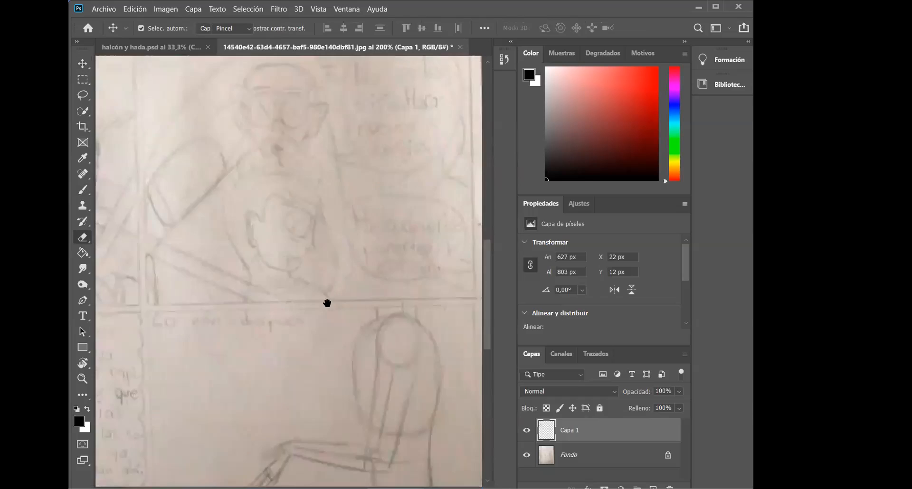
left_click_drag(347, 442, 336, 311)
key("e")
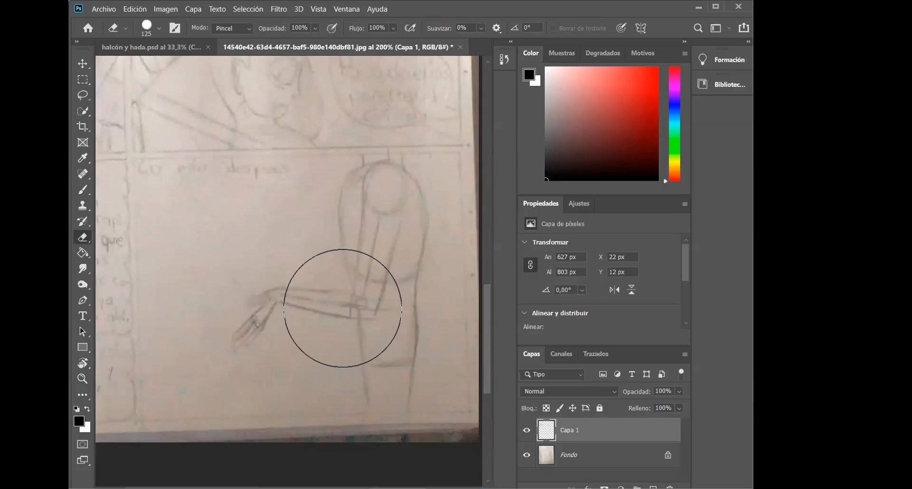
key("b")
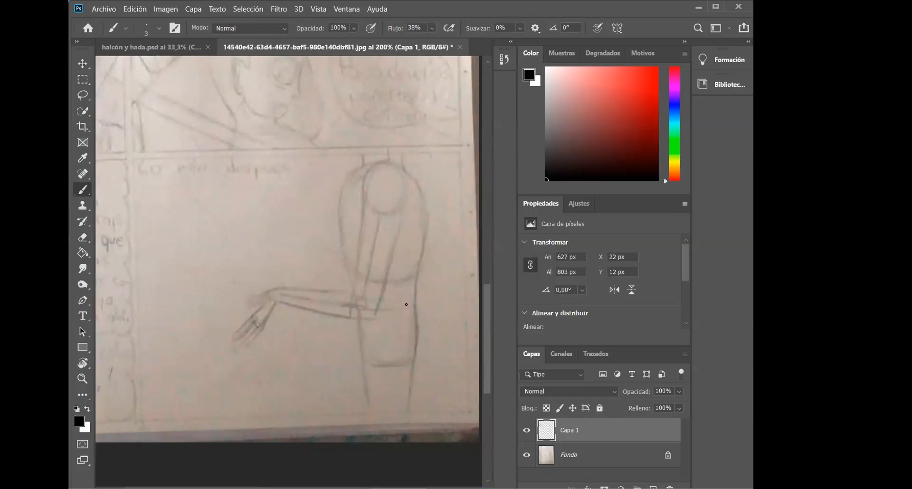
left_click_drag(298, 174, 340, 195)
key("e")
mouse_move(373, 242)
left_mouse_down()
mouse_move(301, 178)
mouse_move(298, 261)
left_mouse_up()
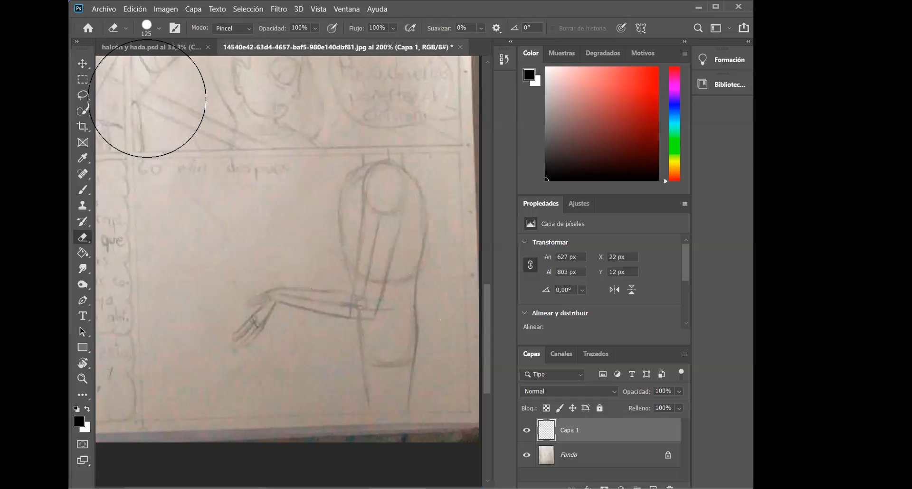
Reduce the eraser size to 23 px.
left_click(159, 28)
left_click_drag(155, 64, 150, 66)
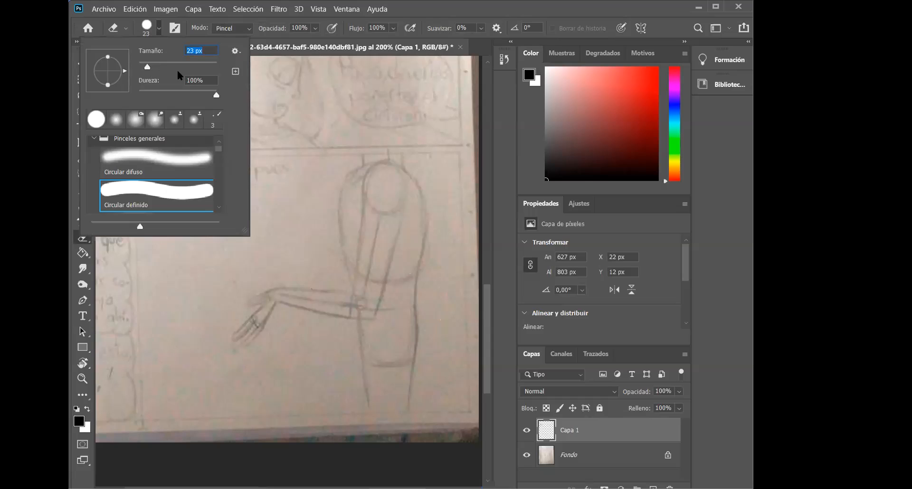
With the Brush, sketch the car's upper edge and two long side lines in the empty area beside the bent-arm figure.
key("Return")
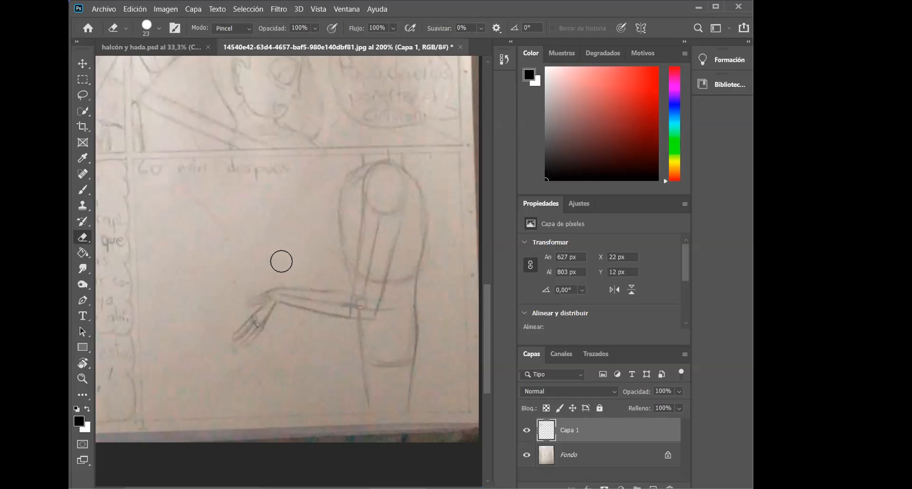
key("b")
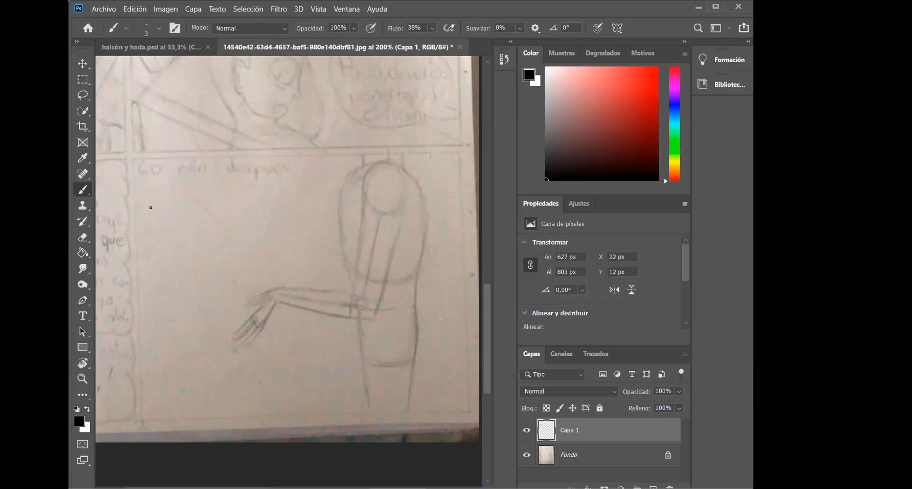
mouse_move(140, 191)
left_mouse_down()
mouse_move(180, 194)
mouse_move(138, 247)
mouse_move(199, 190)
mouse_move(237, 283)
left_mouse_up()
mouse_move(138, 248)
left_mouse_down()
mouse_move(173, 331)
mouse_move(183, 391)
left_mouse_up()
left_click_drag(228, 273, 242, 353)
mouse_move(143, 246)
left_mouse_down()
mouse_move(188, 183)
mouse_move(155, 228)
left_mouse_up()
Sketch the car's slanted roof bars extending toward the arm figure and thicken them with repeated strokes.
left_click_drag(183, 186, 229, 176)
mouse_move(193, 184)
left_mouse_down()
mouse_move(300, 167)
mouse_move(274, 165)
left_mouse_up()
left_click_drag(189, 188, 223, 161)
left_click_drag(296, 169, 310, 158)
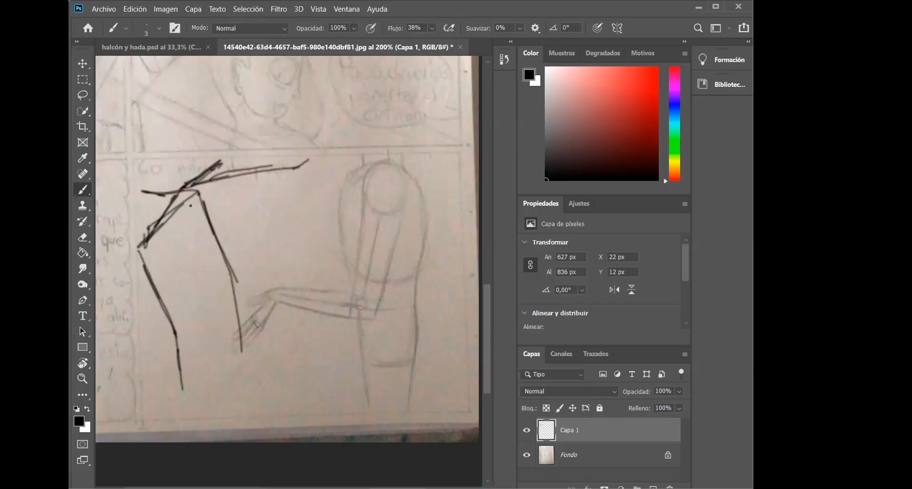
mouse_move(145, 240)
left_mouse_down()
mouse_move(224, 183)
mouse_move(182, 189)
mouse_move(141, 235)
left_mouse_up()
left_click_drag(186, 188, 268, 172)
left_click_drag(279, 168, 312, 155)
left_click_drag(212, 178, 268, 173)
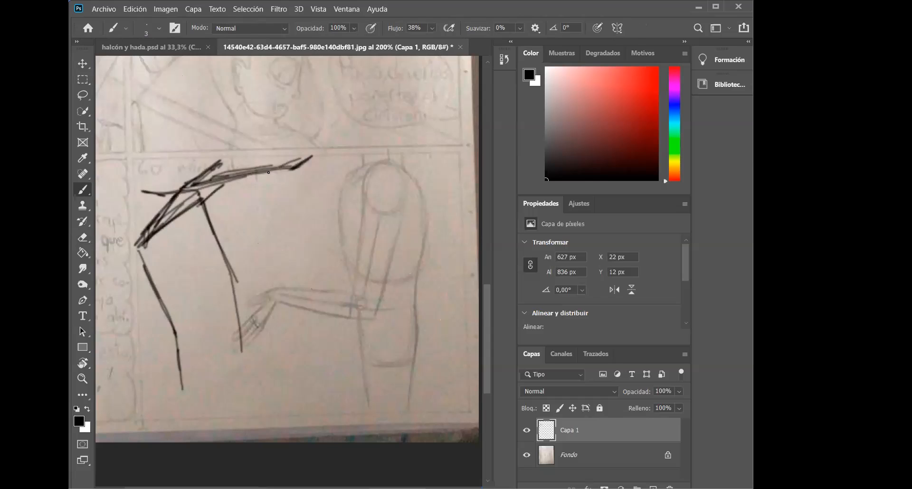
Close the lower corner of the car outline with angled strokes and add a curved wheel arch beside it.
left_click_drag(246, 361, 258, 362)
mouse_move(233, 349)
left_mouse_down()
mouse_move(190, 395)
mouse_move(180, 393)
left_mouse_up()
left_click_drag(172, 333, 177, 387)
left_click_drag(225, 352, 192, 390)
left_click_drag(203, 333, 237, 332)
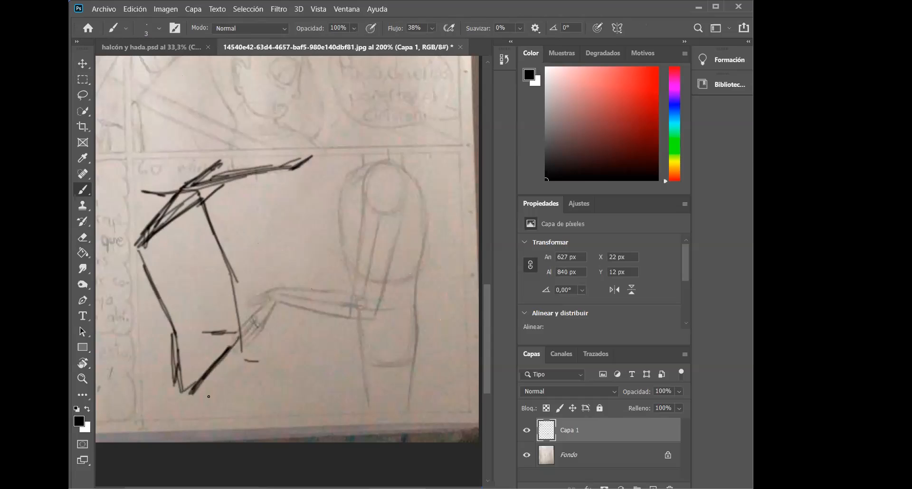
mouse_move(144, 395)
left_mouse_down()
mouse_move(179, 394)
mouse_move(137, 424)
left_mouse_up()
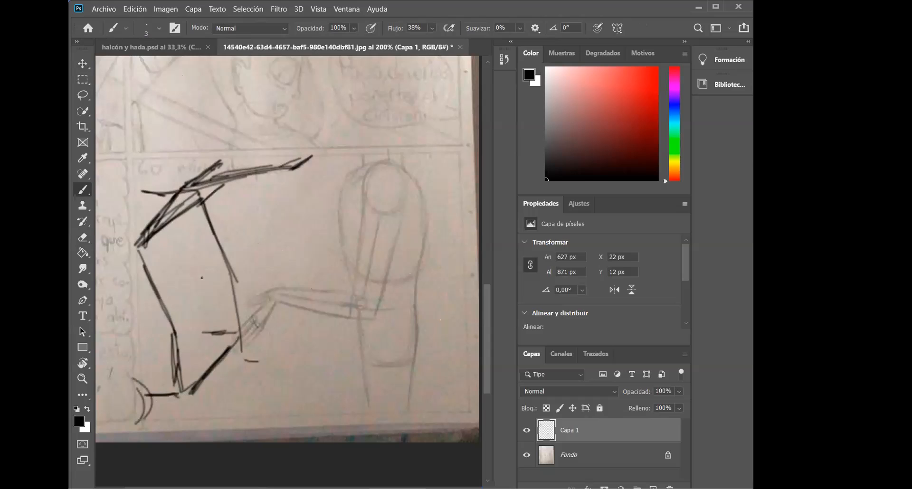
Add short interior marks inside the car opening and double the slanted line along its lower edge.
left_click_drag(213, 276, 219, 274)
left_click_drag(171, 228, 180, 278)
mouse_move(232, 329)
left_mouse_down()
mouse_move(181, 376)
mouse_move(236, 328)
left_mouse_up()
left_click_drag(180, 379, 189, 393)
left_click_drag(236, 345, 190, 391)
left_click_drag(240, 323, 232, 340)
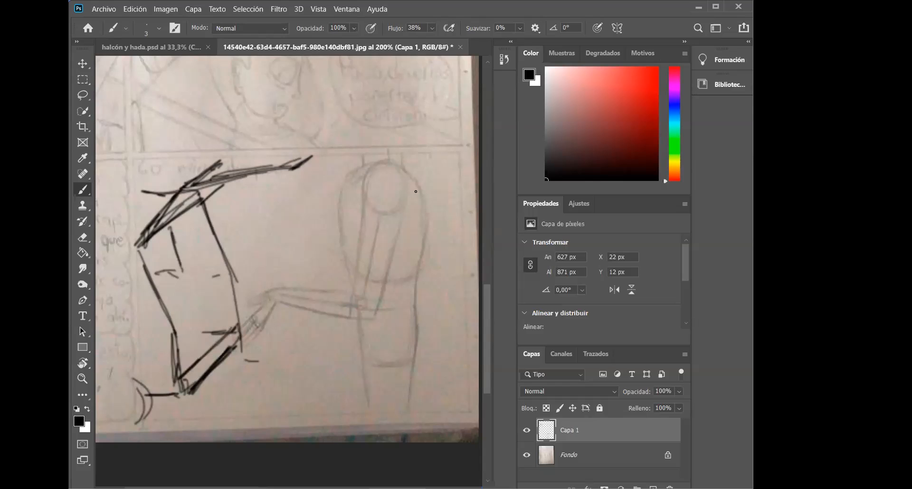
Try long vertical lines over the arm figure's torso and erase them with the Eraser.
left_click_drag(418, 184, 414, 409)
left_click_drag(418, 211, 414, 411)
left_click_drag(366, 193, 369, 324)
left_click_drag(368, 224, 373, 390)
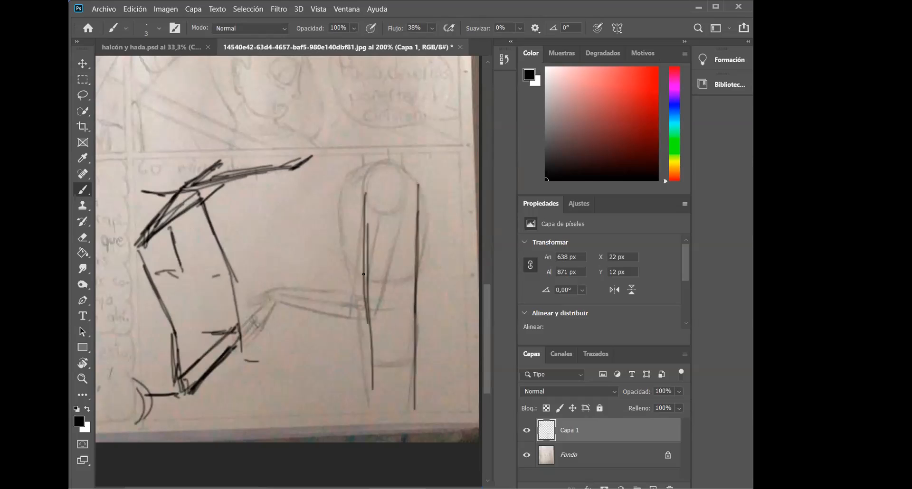
mouse_move(351, 316)
left_mouse_down()
mouse_move(371, 207)
mouse_move(369, 326)
left_mouse_up()
mouse_move(360, 293)
left_mouse_down()
mouse_move(280, 292)
mouse_move(370, 314)
left_mouse_up()
key("e")
mouse_move(364, 197)
left_mouse_down()
mouse_move(375, 236)
mouse_move(318, 321)
mouse_move(283, 280)
left_mouse_up()
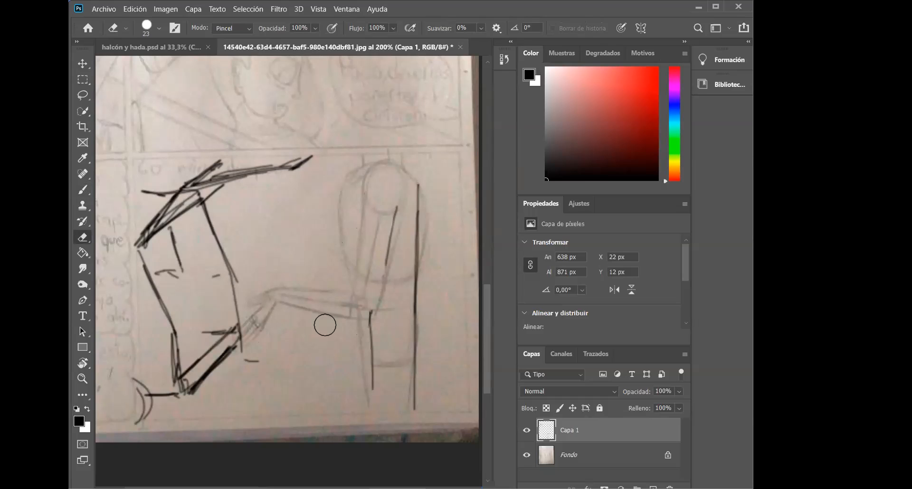
mouse_move(369, 352)
left_mouse_down()
mouse_move(394, 207)
mouse_move(411, 178)
mouse_move(416, 302)
mouse_move(406, 409)
left_mouse_up()
Brush a short, thick horizontal ground line between the car and the arm figure.
key("b")
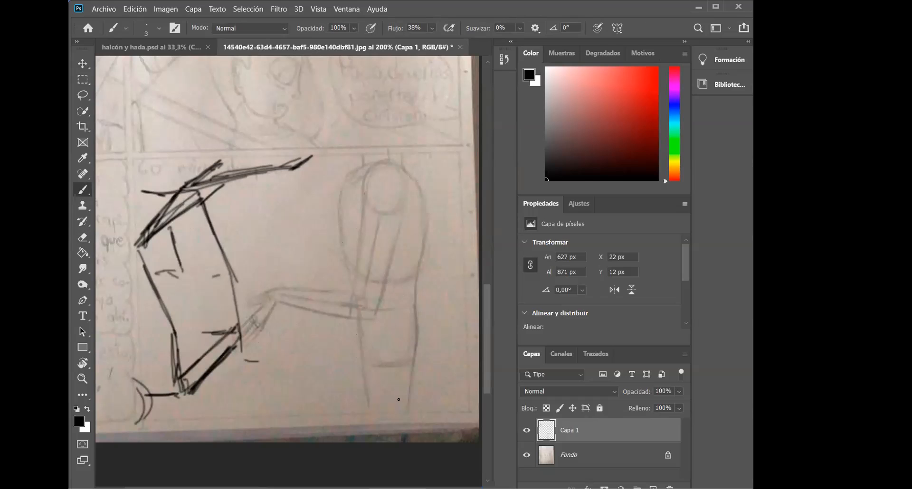
left_click_drag(266, 393, 336, 390)
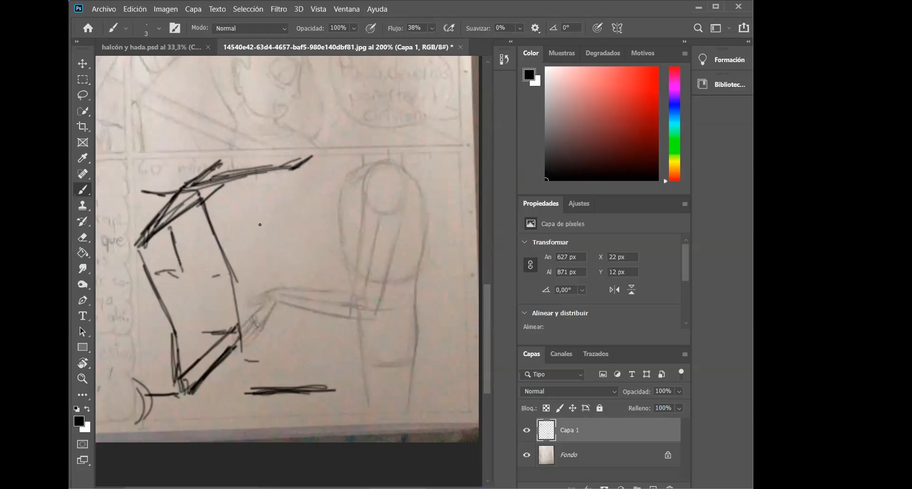
Try a small standing figure with a curved spine, head, chest and hips beside the car, and erase it.
left_click_drag(275, 230, 285, 251)
mouse_move(264, 215)
left_mouse_down()
mouse_move(290, 285)
mouse_move(281, 249)
left_mouse_up()
left_click_drag(290, 251, 285, 337)
left_click_drag(272, 225, 287, 332)
left_click_drag(285, 240, 288, 325)
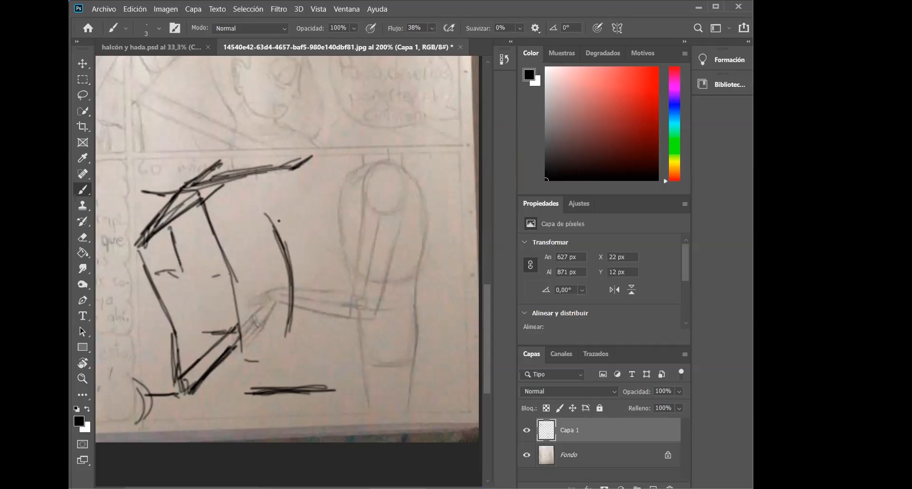
mouse_move(266, 220)
left_mouse_down()
mouse_move(281, 238)
mouse_move(275, 278)
left_mouse_up()
mouse_move(280, 249)
left_mouse_down()
mouse_move(278, 280)
mouse_move(297, 261)
mouse_move(281, 285)
mouse_move(301, 294)
mouse_move(279, 310)
mouse_move(298, 317)
left_mouse_up()
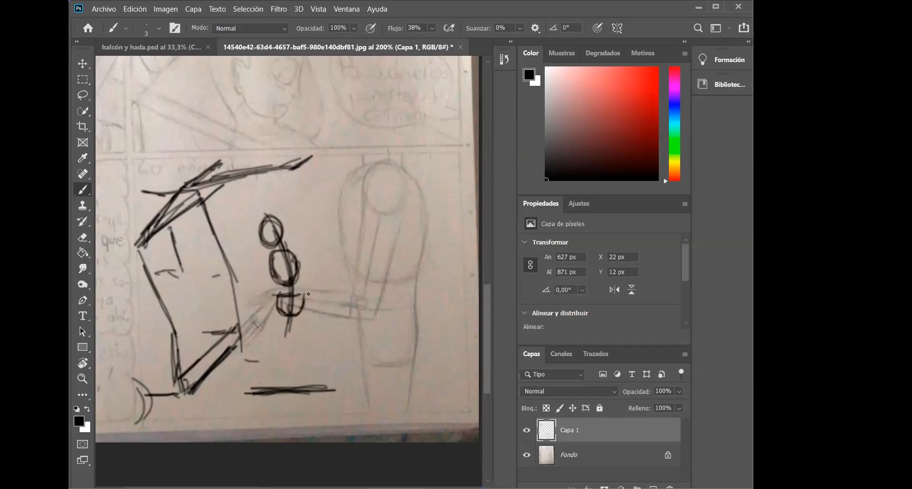
key("e")
mouse_move(270, 259)
left_mouse_down()
mouse_move(288, 280)
mouse_move(279, 341)
left_mouse_up()
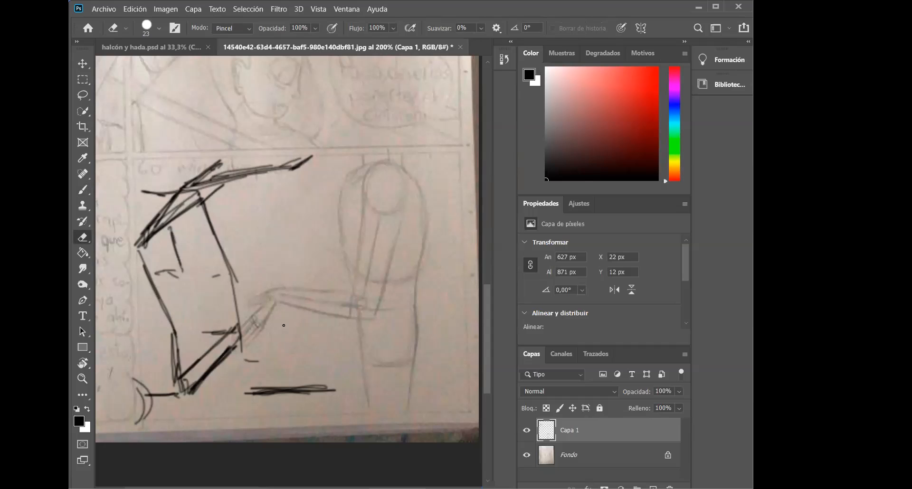
Sketch a leaning figure at the car opening with a curved back, head, torso, arms and legs reaching the ground line.
key("b")
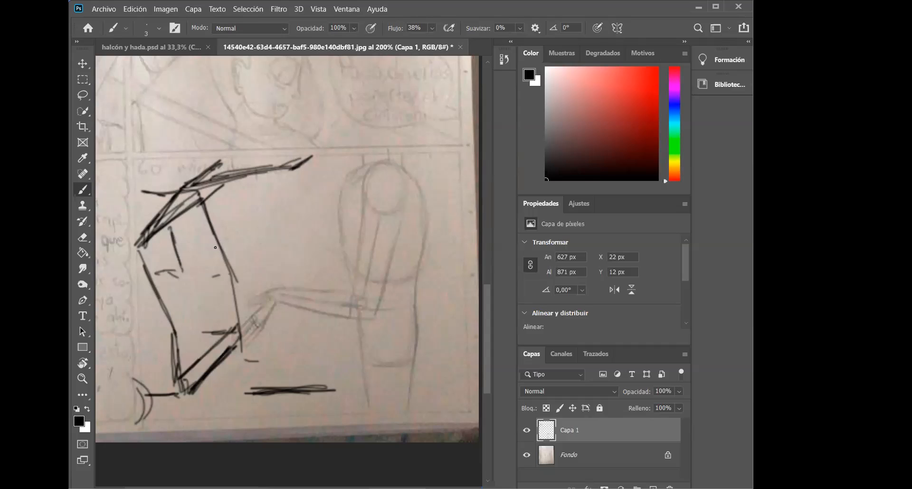
mouse_move(210, 243)
left_mouse_down()
mouse_move(252, 278)
mouse_move(275, 345)
mouse_move(271, 313)
left_mouse_up()
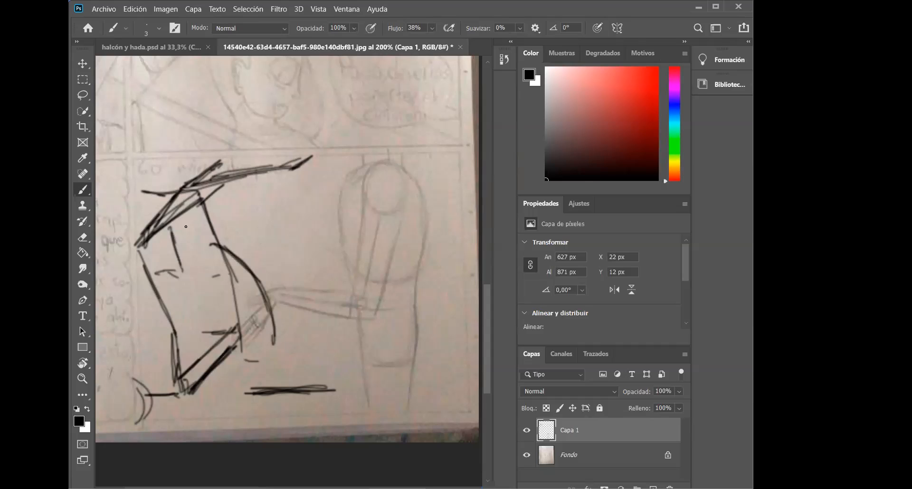
mouse_move(215, 246)
left_mouse_down()
mouse_move(222, 269)
mouse_move(209, 259)
mouse_move(232, 264)
left_mouse_up()
mouse_move(249, 264)
left_mouse_down()
mouse_move(247, 289)
mouse_move(260, 267)
left_mouse_up()
mouse_move(251, 300)
left_mouse_down()
mouse_move(275, 299)
mouse_move(246, 354)
mouse_move(254, 370)
mouse_move(268, 333)
mouse_move(271, 366)
left_mouse_up()
mouse_move(271, 309)
left_mouse_down()
mouse_move(260, 339)
mouse_move(287, 403)
left_mouse_up()
mouse_move(250, 378)
left_mouse_down()
mouse_move(242, 384)
mouse_move(264, 391)
left_mouse_up()
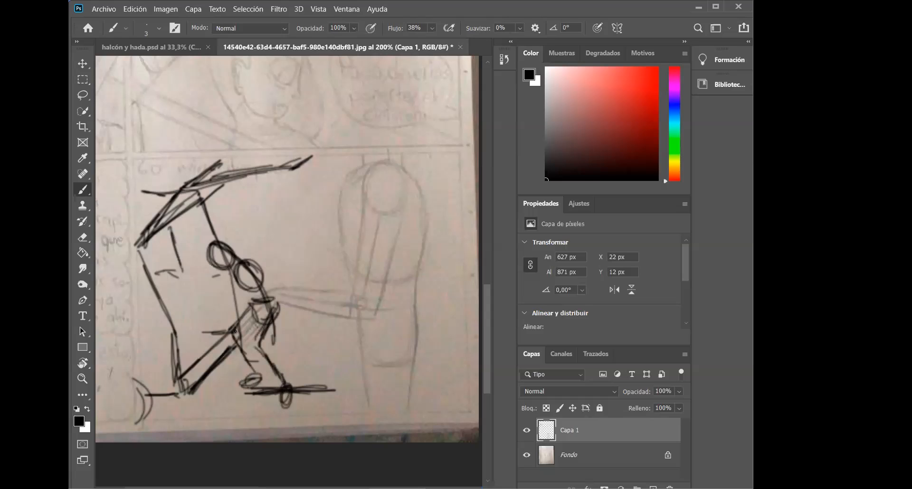
mouse_move(230, 272)
left_mouse_down()
mouse_move(232, 294)
mouse_move(212, 316)
mouse_move(245, 315)
mouse_move(201, 342)
mouse_move(234, 304)
mouse_move(241, 338)
mouse_move(209, 333)
mouse_move(264, 261)
mouse_move(248, 326)
mouse_move(237, 306)
mouse_move(205, 325)
mouse_move(263, 314)
mouse_move(334, 323)
mouse_move(478, 313)
mouse_move(290, 325)
left_mouse_up()
Try long horizontal pavement lines and a small standing figure over the arm drawing.
left_click_drag(415, 333, 288, 328)
left_click_drag(457, 309, 304, 315)
mouse_move(316, 355)
left_mouse_down()
mouse_move(375, 357)
mouse_move(322, 354)
left_mouse_up()
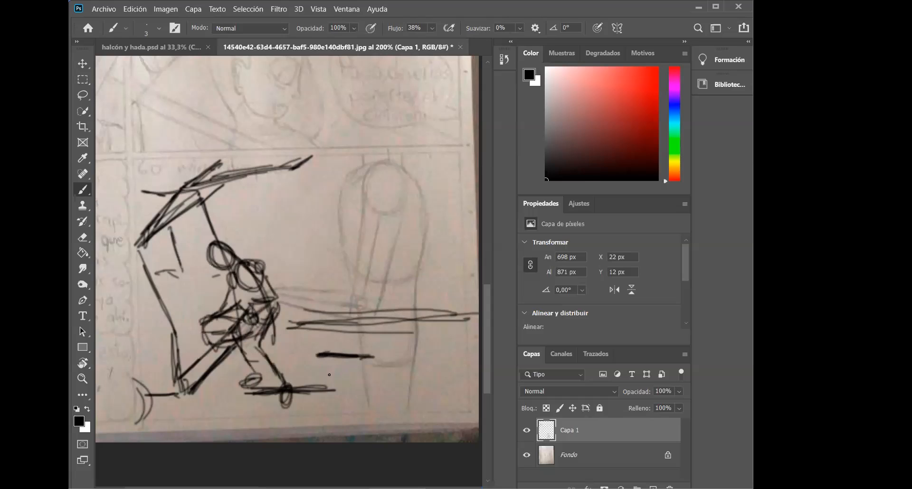
mouse_move(341, 365)
left_mouse_down()
mouse_move(326, 386)
mouse_move(351, 362)
mouse_move(314, 388)
mouse_move(322, 395)
left_mouse_up()
mouse_move(344, 247)
left_mouse_down()
mouse_move(338, 257)
mouse_move(346, 240)
mouse_move(348, 265)
mouse_move(360, 266)
left_mouse_up()
mouse_move(335, 269)
left_mouse_down()
mouse_move(341, 283)
mouse_move(359, 272)
mouse_move(337, 335)
mouse_move(358, 344)
mouse_move(335, 348)
left_mouse_up()
Try a taller standing figure with round head, torso and legs on the pavement lines.
left_click_drag(397, 203, 421, 195)
left_click_drag(404, 302, 408, 316)
left_click_drag(391, 311, 431, 325)
left_click_drag(407, 219, 405, 236)
left_click_drag(440, 255, 410, 267)
mouse_move(405, 228)
left_mouse_down()
mouse_move(425, 226)
mouse_move(433, 264)
mouse_move(409, 264)
left_mouse_up()
left_click_drag(409, 267, 404, 306)
left_click_drag(436, 269, 423, 326)
left_click_drag(423, 223, 432, 238)
left_click_drag(420, 310, 395, 307)
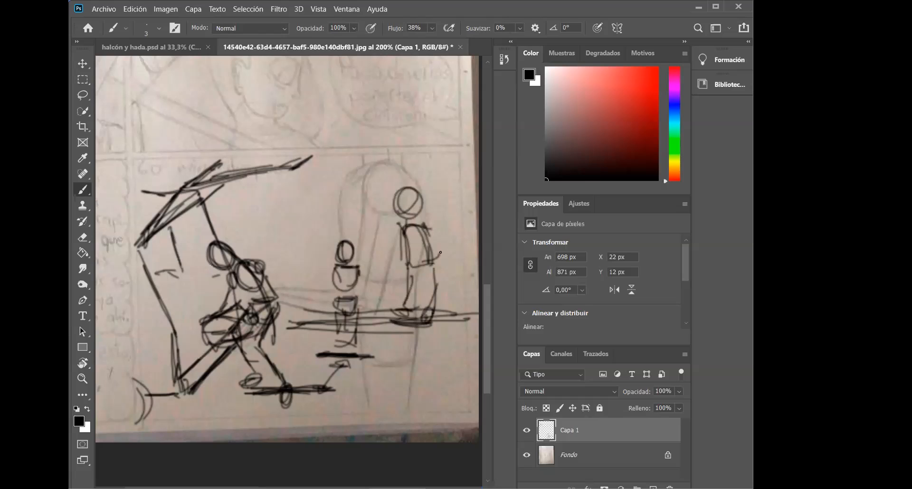
left_click_drag(287, 288, 394, 290)
Erase both standing figures and the pavement lines from the arm drawing.
key("e")
left_click_drag(417, 230, 404, 190)
mouse_move(418, 330)
left_mouse_down()
mouse_move(444, 318)
mouse_move(360, 268)
mouse_move(306, 323)
mouse_move(306, 298)
mouse_move(338, 359)
mouse_move(414, 354)
left_mouse_up()
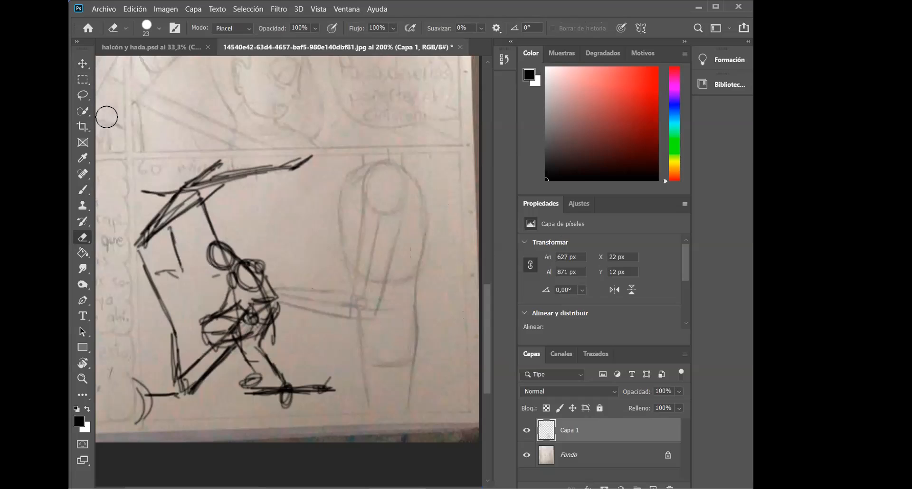
Select the car and leaning figure with a rectangular marquee, scale them to 147.04% with Free Transform within the panel, and deselect.
left_click(83, 79)
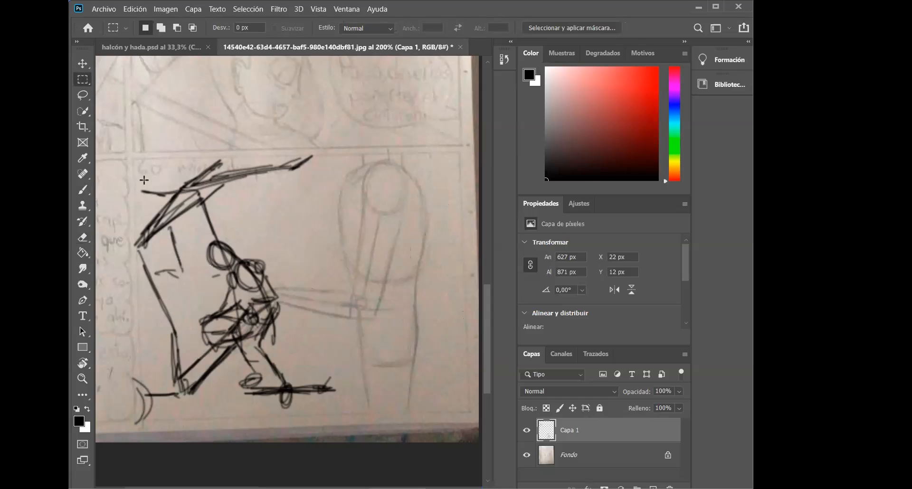
left_click_drag(138, 184, 344, 382)
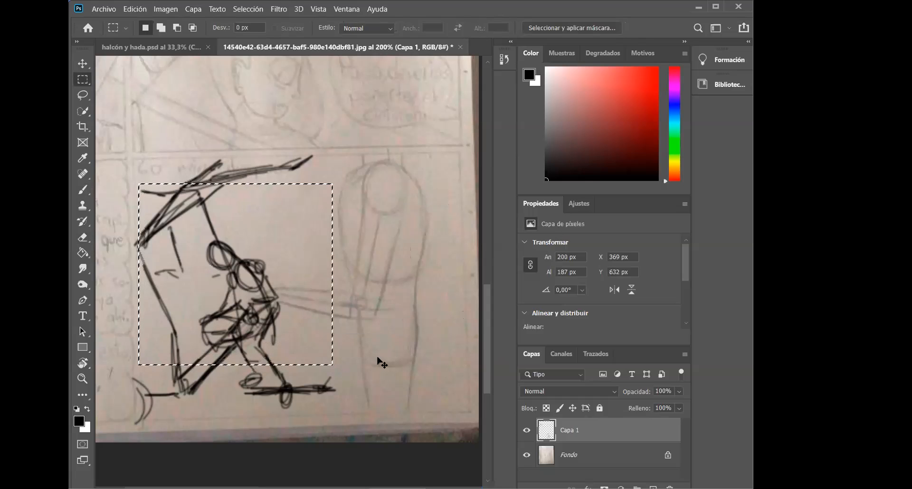
key("ctrl+t")
left_click_drag(332, 184, 377, 160)
key("ctrl+z")
left_click_drag(331, 184, 422, 99)
left_click_drag(322, 192, 325, 256)
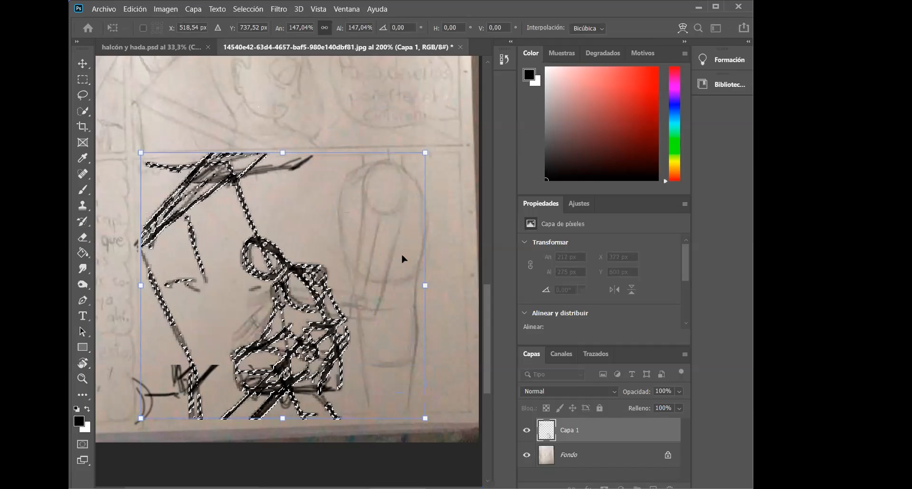
key("Return")
key("m")
key("ctrl+d")
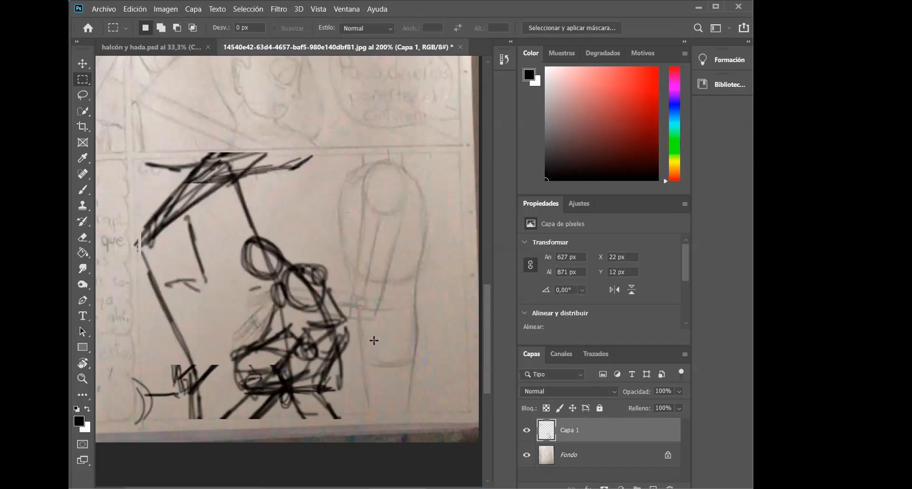
Erase the stray stroke by the car's lower corner and replace the interior mark with a thin angled line.
key("b")
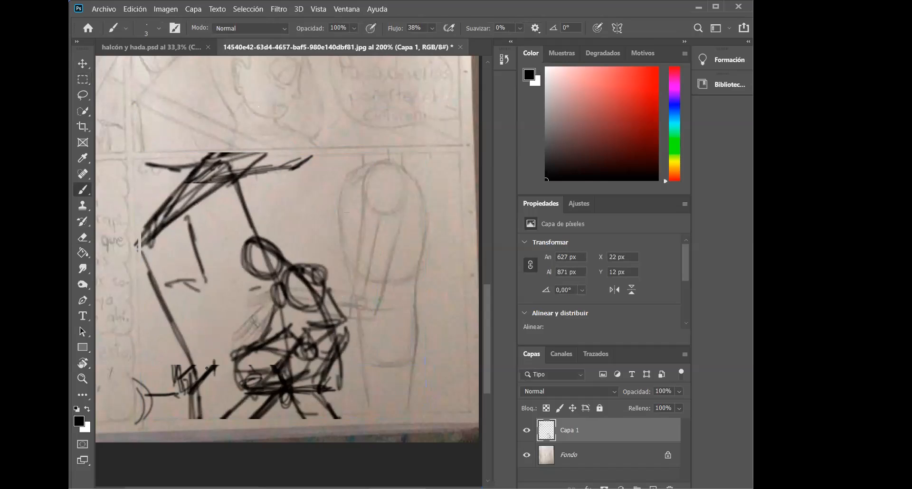
key("e")
left_click_drag(216, 376, 209, 373)
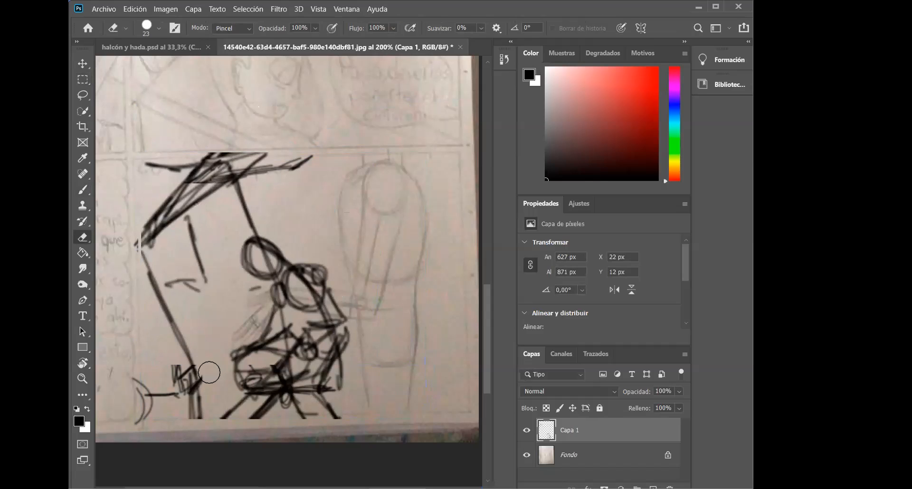
mouse_move(195, 285)
left_mouse_down()
mouse_move(189, 218)
mouse_move(190, 252)
mouse_move(152, 287)
left_mouse_up()
key("b")
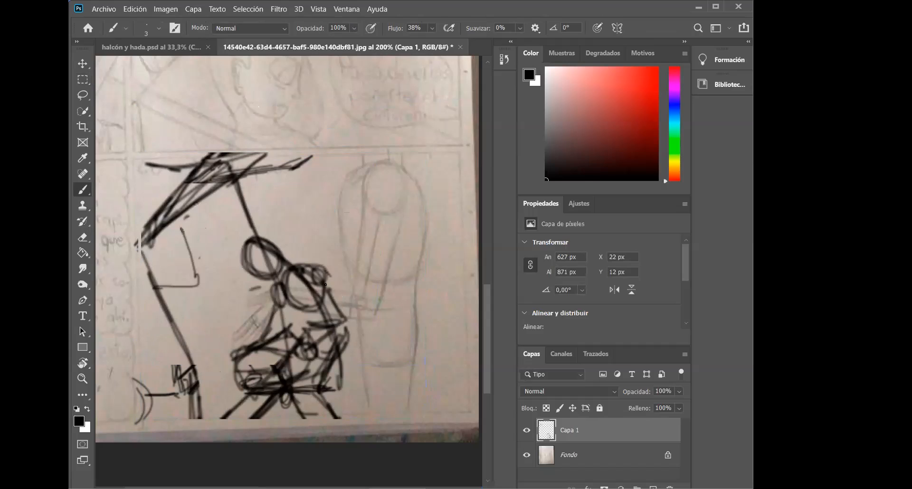
Try two long vertical lines down the sides of the arm figure and undo them.
left_click_drag(406, 389, 426, 197)
left_click_drag(348, 194, 356, 381)
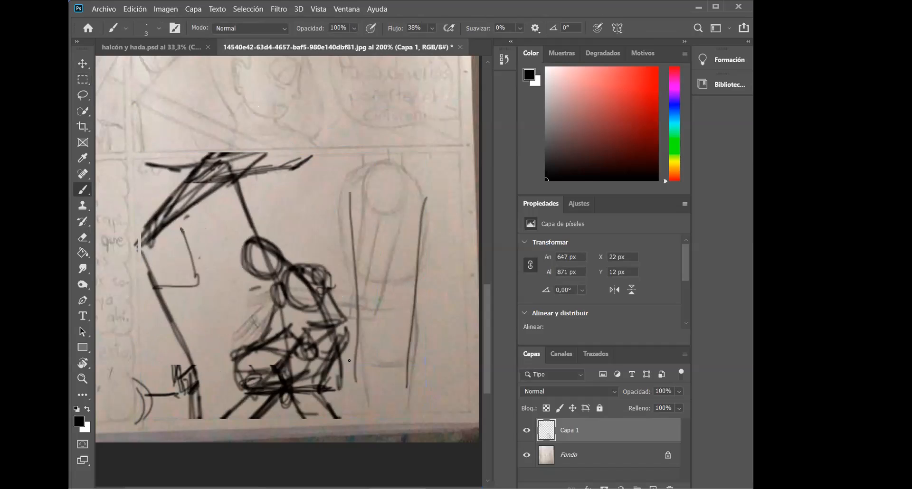
key("ctrl+z")
key("ctrl+z")
Reinforce the enlarged leaning figure's back, bent arm, hips and raised foot with darker strokes.
mouse_move(279, 253)
left_mouse_down()
mouse_move(315, 290)
mouse_move(349, 390)
left_mouse_up()
mouse_move(316, 287)
left_mouse_down()
mouse_move(331, 321)
mouse_move(349, 310)
left_mouse_up()
mouse_move(331, 284)
left_mouse_down()
mouse_move(344, 326)
mouse_move(312, 346)
left_mouse_up()
left_click_drag(350, 308, 342, 328)
mouse_move(299, 353)
left_mouse_down()
mouse_move(279, 344)
mouse_move(297, 343)
left_mouse_up()
mouse_move(314, 346)
left_mouse_down()
mouse_move(300, 384)
mouse_move(249, 387)
left_mouse_up()
left_click_drag(243, 383, 232, 388)
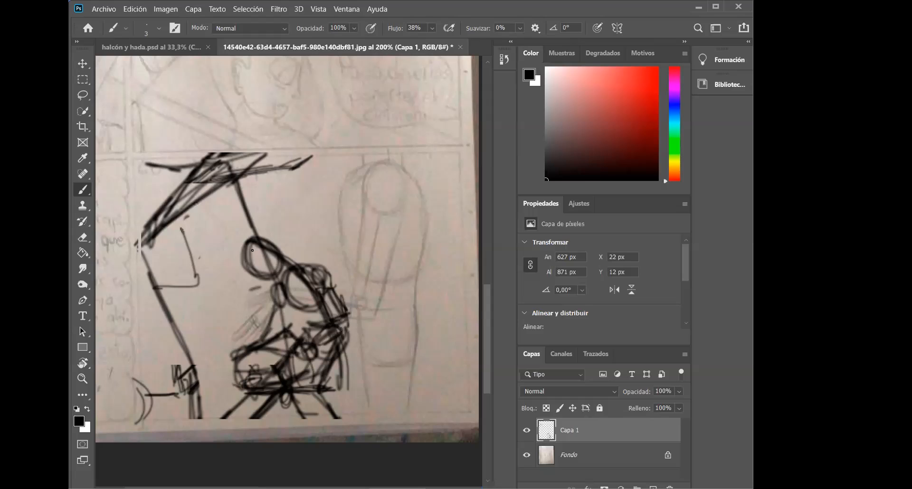
Sketch the seat and a small boxed detail inside the car opening, and touch up the leaning figure's shoulder.
mouse_move(184, 227)
left_mouse_down()
mouse_move(199, 280)
mouse_move(158, 285)
left_mouse_up()
mouse_move(211, 357)
left_mouse_down()
mouse_move(229, 358)
mouse_move(197, 355)
left_mouse_up()
left_click_drag(181, 293, 198, 278)
mouse_move(201, 280)
left_mouse_down()
mouse_move(195, 320)
mouse_move(196, 279)
mouse_move(162, 288)
left_mouse_up()
mouse_move(183, 281)
left_mouse_down()
mouse_move(174, 299)
mouse_move(198, 287)
left_mouse_up()
mouse_move(175, 298)
left_mouse_down()
mouse_move(197, 296)
mouse_move(199, 354)
left_mouse_up()
left_click_drag(203, 355, 188, 347)
mouse_move(168, 261)
left_mouse_down()
mouse_move(186, 270)
mouse_move(190, 250)
mouse_move(188, 278)
left_mouse_up()
mouse_move(191, 249)
left_mouse_down()
mouse_move(186, 276)
mouse_move(158, 259)
mouse_move(162, 280)
mouse_move(188, 272)
left_mouse_up()
mouse_move(163, 279)
left_mouse_down()
mouse_move(192, 273)
mouse_move(166, 283)
left_mouse_up()
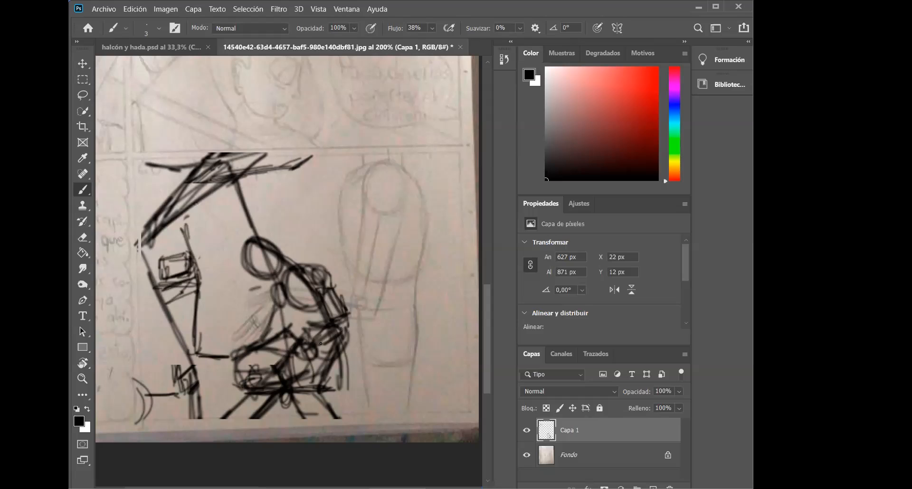
left_click_drag(318, 263, 334, 286)
Try two vertical lines around the arm figure with a stroke beside the leaning figure, and erase them.
left_click_drag(432, 200, 407, 373)
left_click_drag(357, 200, 361, 362)
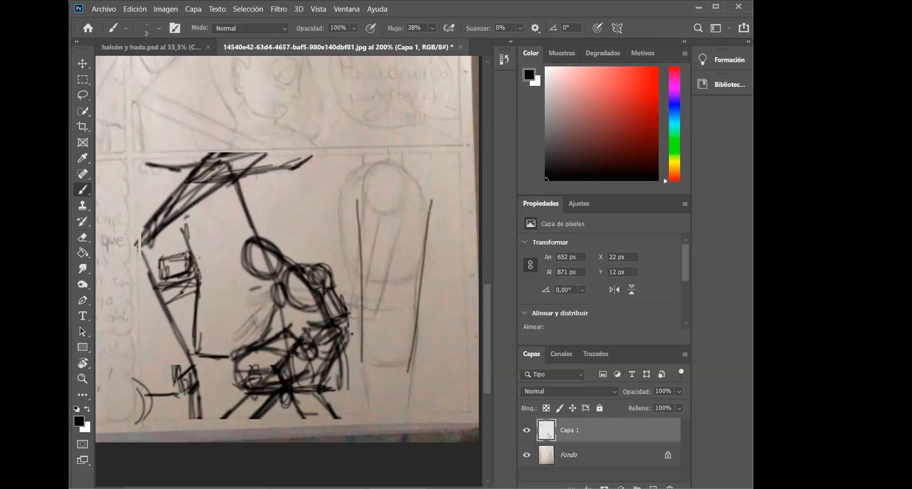
left_click_drag(320, 309, 336, 389)
key("e")
mouse_move(356, 218)
left_mouse_down()
mouse_move(361, 381)
mouse_move(423, 271)
mouse_move(399, 298)
left_mouse_up()
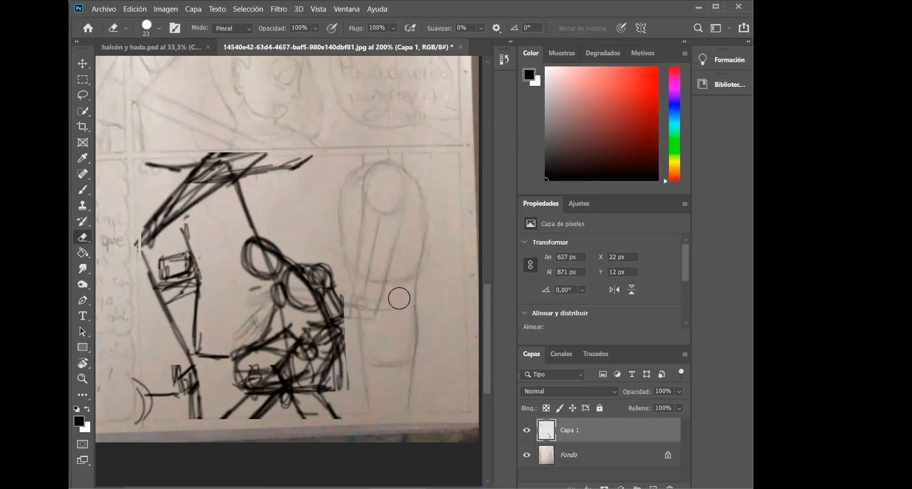
Try a bent arm with a round elbow joint over the faint standing figure, and erase it.
key("b")
mouse_move(410, 187)
left_mouse_down()
mouse_move(373, 237)
mouse_move(400, 287)
left_mouse_up()
left_click_drag(365, 240, 408, 192)
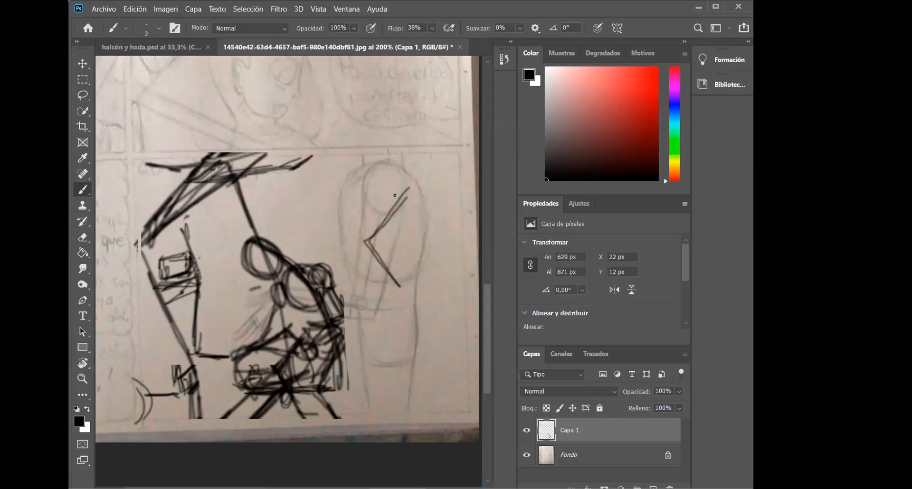
left_click_drag(371, 236, 410, 191)
left_click_drag(362, 236, 373, 245)
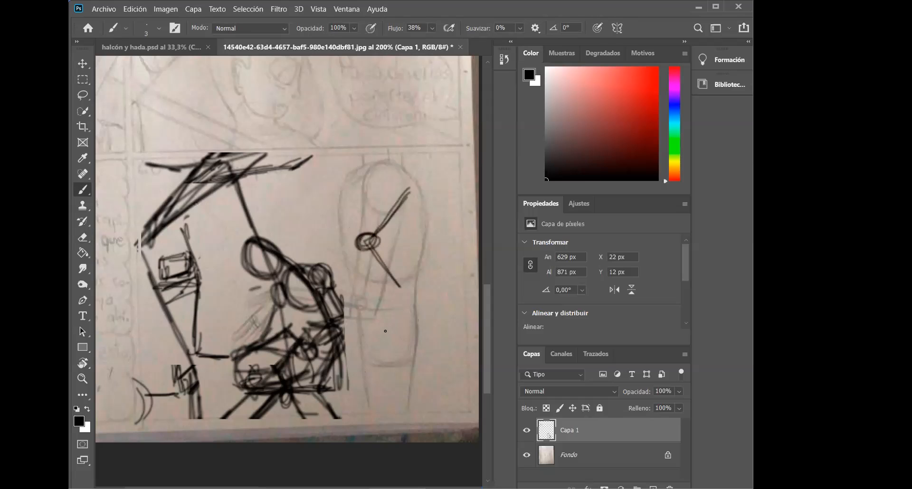
key("e")
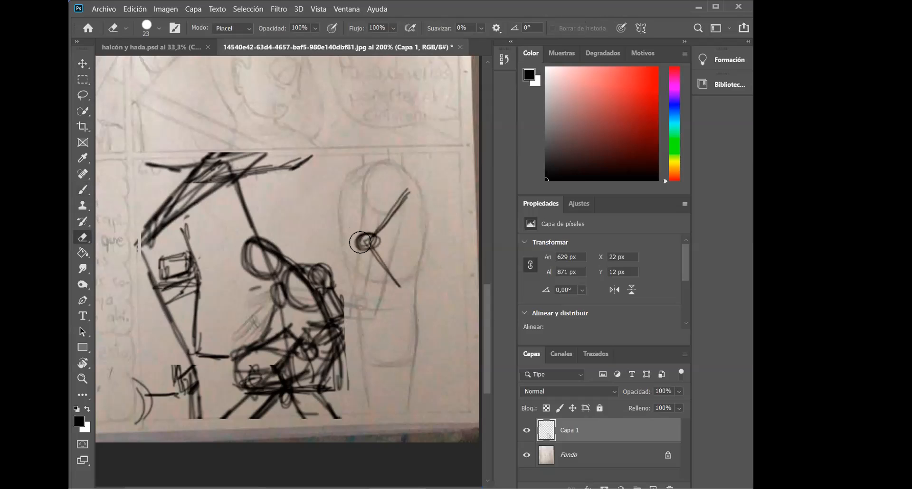
left_click_drag(360, 242, 391, 291)
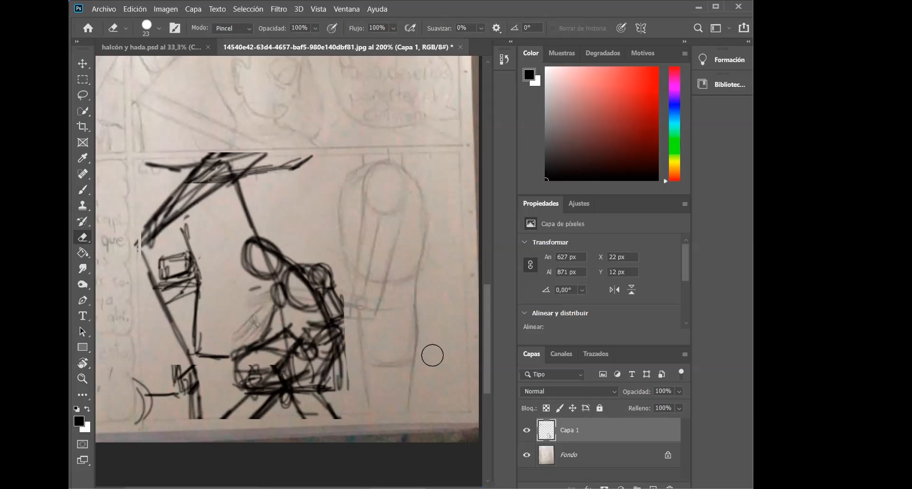
key("b")
left_click_drag(368, 317, 370, 313)
key("ctrl+z")
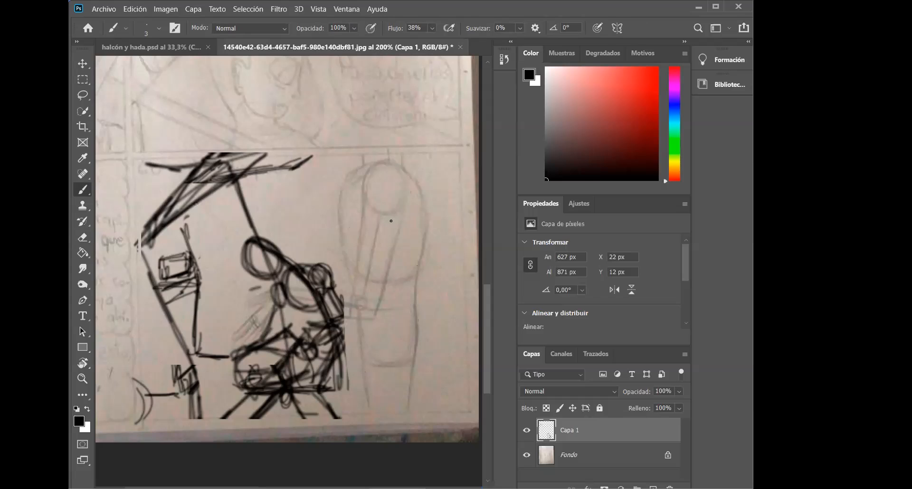
Sketch a straight-edged bent arm with a circle at its end across the faint standing figure.
left_click(354, 213)
left_click(414, 214, "shift")
left_click(410, 279, "shift")
mouse_move(361, 215)
left_mouse_down()
mouse_move(415, 218)
mouse_move(393, 216)
mouse_move(406, 227)
mouse_move(414, 218)
mouse_move(395, 239)
mouse_move(416, 231)
left_mouse_up()
mouse_move(398, 233)
left_mouse_down()
mouse_move(404, 278)
mouse_move(418, 240)
mouse_move(413, 274)
left_mouse_up()
left_click_drag(402, 223, 365, 228)
left_click_drag(366, 224, 374, 228)
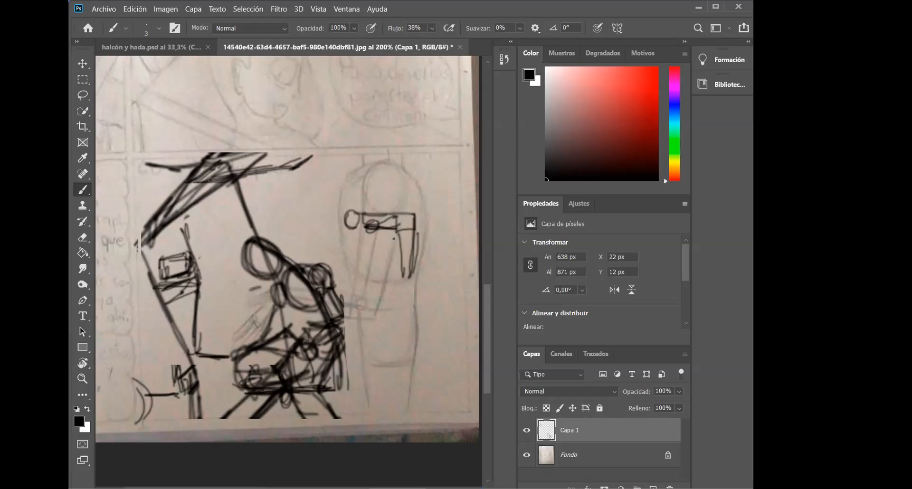
Sketch a rounded bent arm with oval joints above the straight-edged one, and erase the straight-edged version.
mouse_move(351, 162)
left_mouse_down()
mouse_move(351, 177)
mouse_move(356, 162)
mouse_move(400, 157)
mouse_move(406, 192)
mouse_move(410, 177)
left_mouse_up()
left_click_drag(401, 210, 408, 167)
left_click_drag(394, 212, 389, 173)
mouse_move(396, 195)
left_mouse_down()
mouse_move(393, 177)
mouse_move(375, 164)
mouse_move(399, 164)
mouse_move(392, 179)
mouse_move(405, 181)
left_mouse_up()
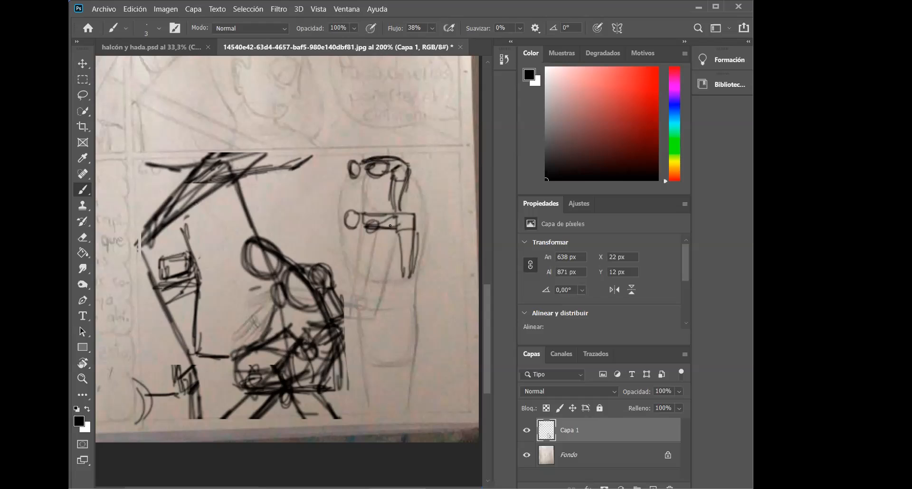
key("e")
mouse_move(432, 228)
left_mouse_down()
mouse_move(393, 262)
mouse_move(379, 220)
mouse_move(397, 227)
left_mouse_up()
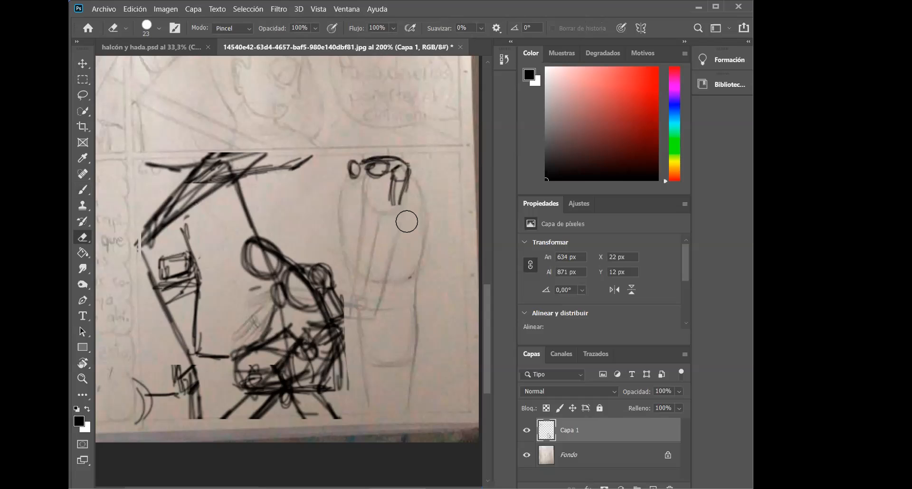
Extend the leaning figure's elbow and forearm outward with darker strokes.
key("b")
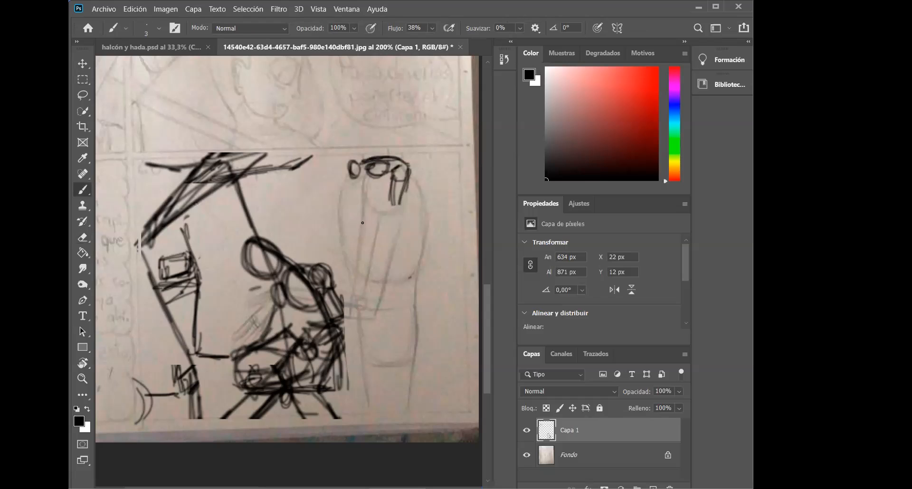
mouse_move(338, 288)
left_mouse_down()
mouse_move(343, 322)
mouse_move(352, 313)
mouse_move(334, 330)
left_mouse_up()
right_click(278, 315)
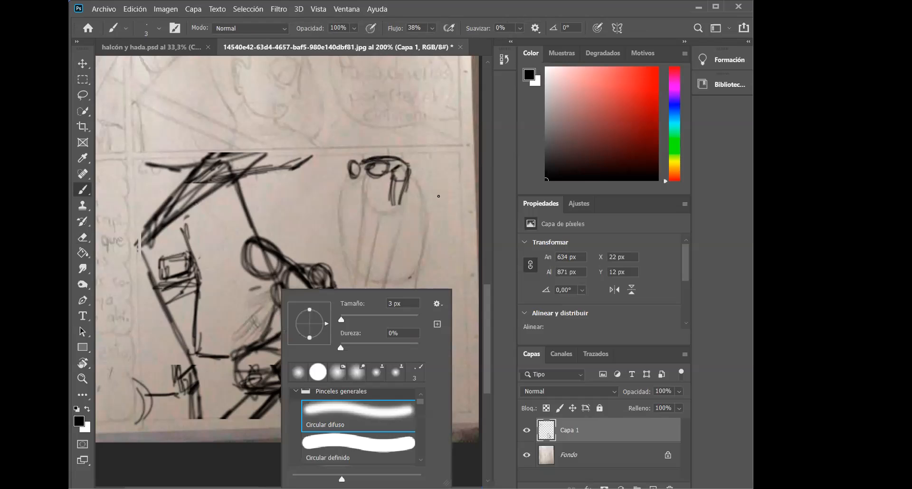
left_click(439, 197)
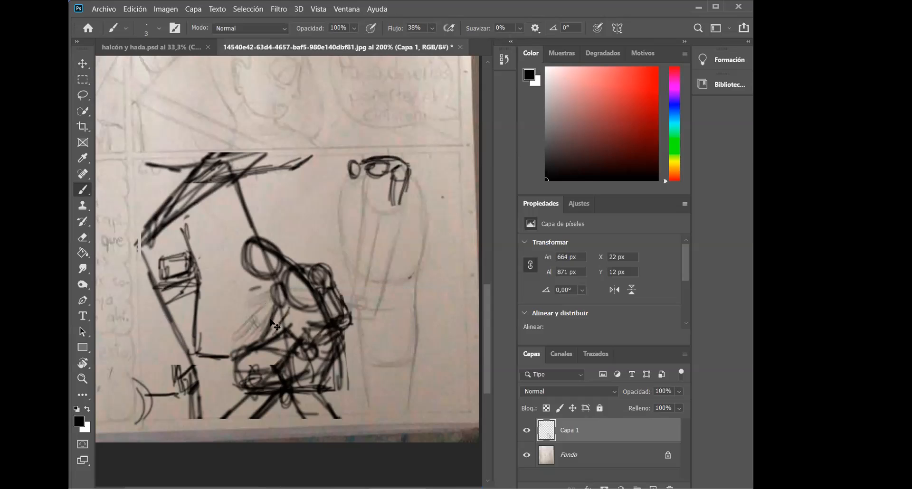
Circle the middle-right panel's scene and the leaning figure, and add short vertical strokes above the shelves in the upper-right panel.
key("ctrl+minus")
key("ctrl+minus")
key("ctrl+plus")
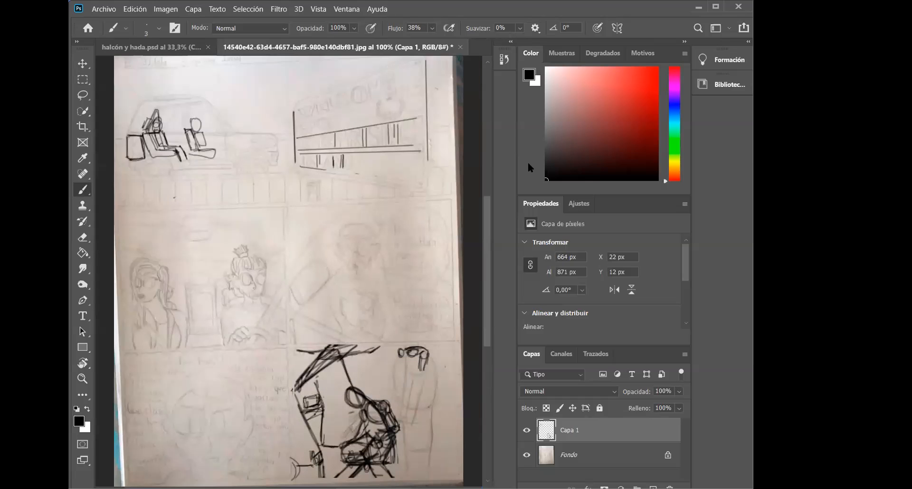
left_click_drag(387, 260, 377, 251)
mouse_move(348, 213)
left_mouse_down()
mouse_move(300, 246)
mouse_move(376, 222)
mouse_move(321, 221)
left_mouse_up()
scroll(376, 301, "down", 2)
left_click_drag(397, 370, 394, 366)
scroll(363, 257, "up", 4)
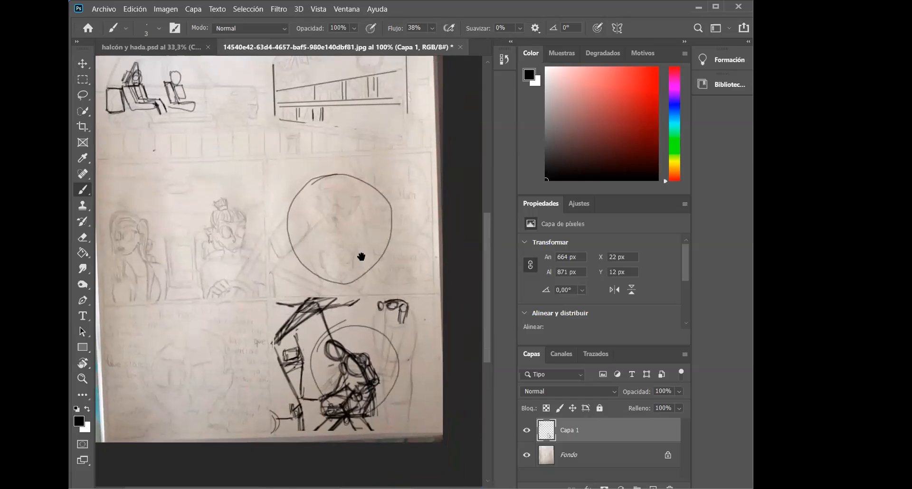
mouse_move(311, 167)
left_mouse_down()
mouse_move(323, 202)
mouse_move(319, 194)
mouse_move(333, 192)
mouse_move(335, 179)
left_mouse_up()
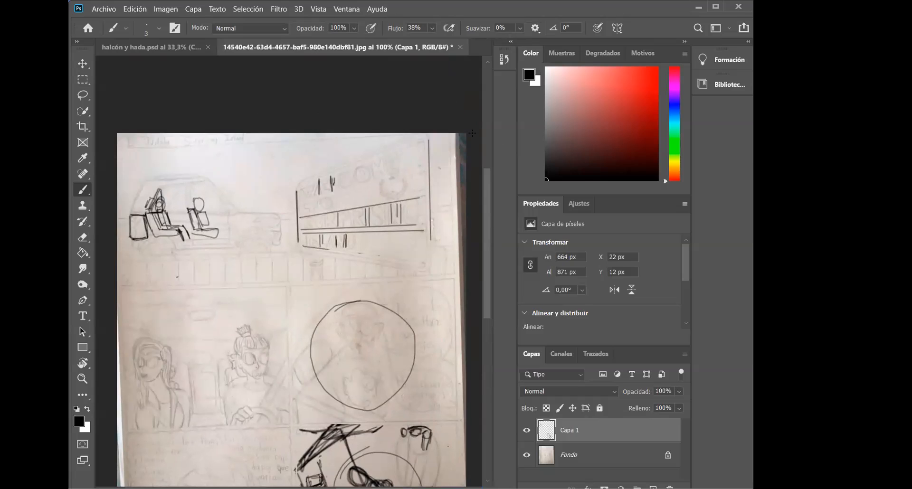
scroll(369, 150, "down", 3)
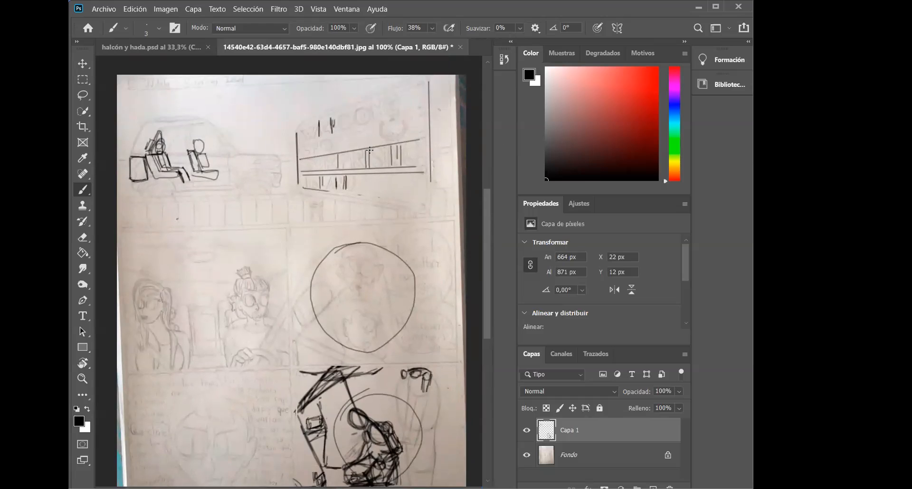
Close the comic page and create a blank white RGB document, 8.5 × 11 inches at 200 pixels per inch.
left_click(460, 47)
key("Return")
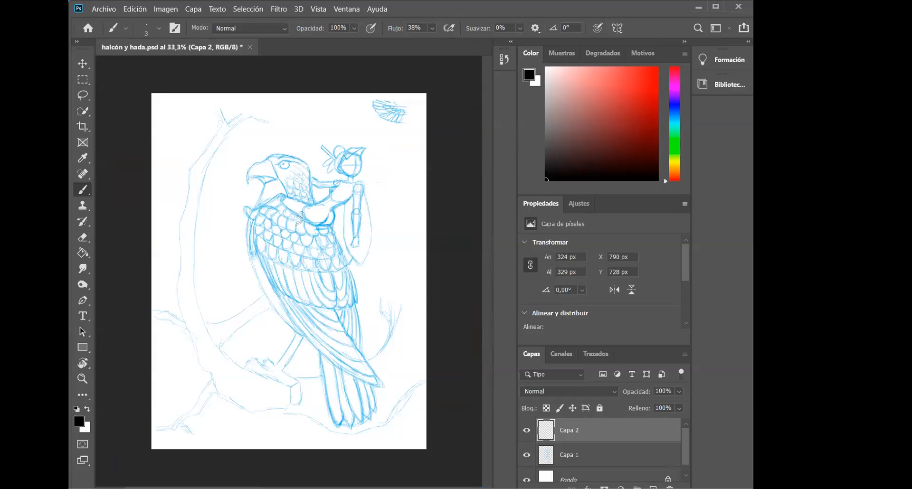
key("e")
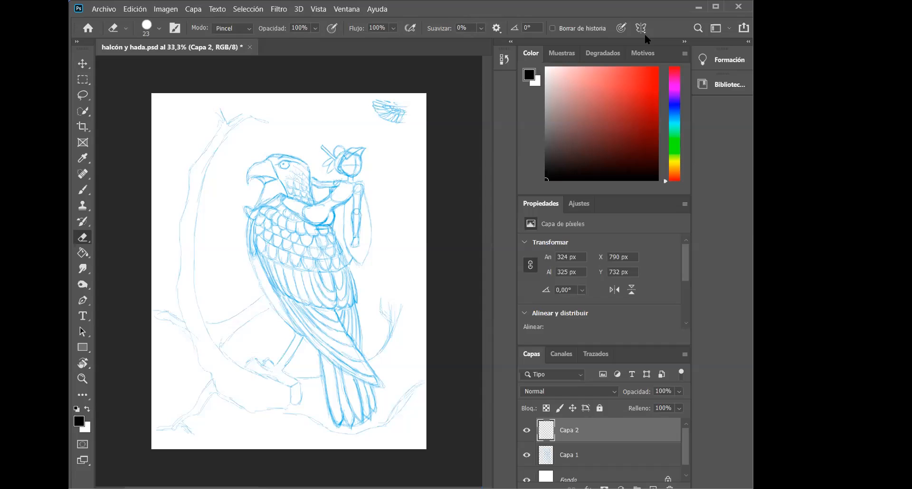
left_click(104, 9)
left_click(261, 114)
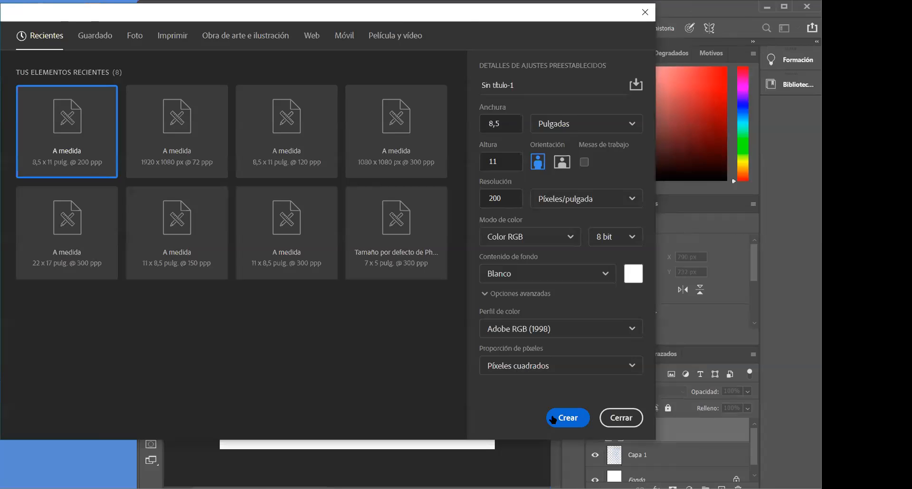
left_click(552, 419)
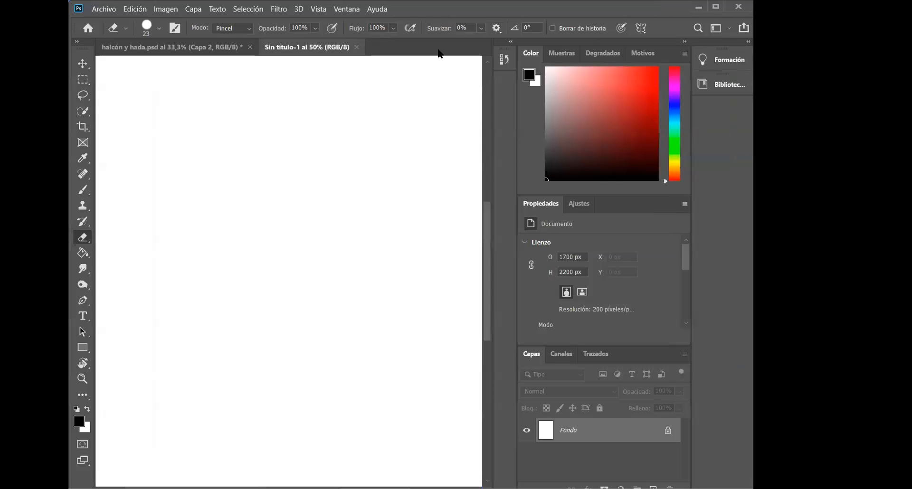
left_click_drag(374, 289, 381, 295)
key("ctrl+plus")
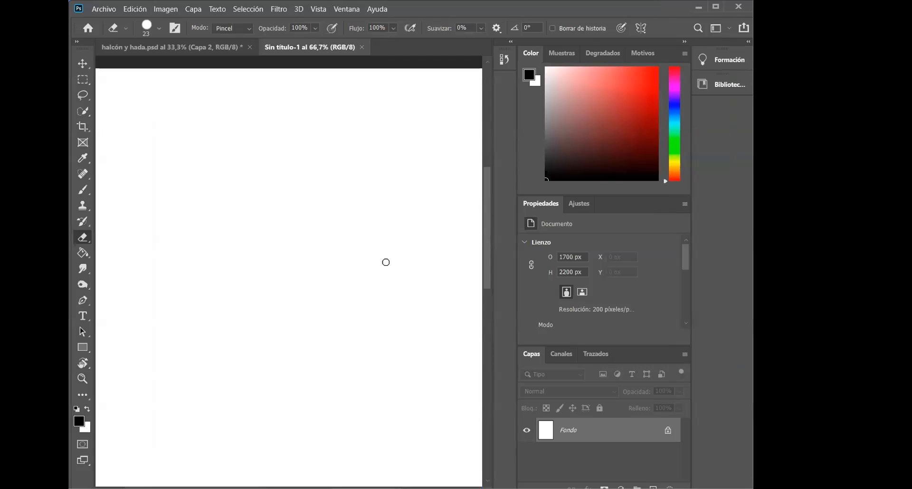
Sketch a character's round head with a pointed tuft on top and a curved spike on each side.
key("b")
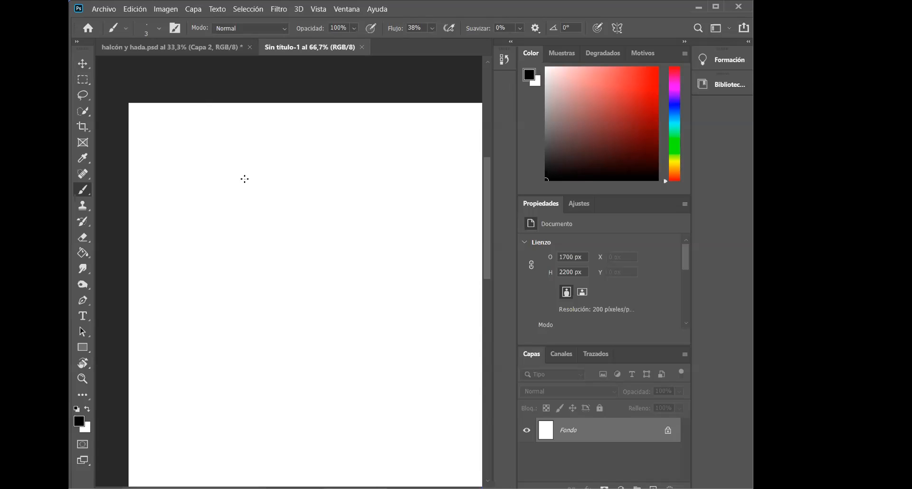
mouse_move(231, 172)
left_mouse_down()
mouse_move(227, 216)
mouse_move(233, 175)
mouse_move(245, 221)
mouse_move(220, 216)
left_mouse_up()
mouse_move(193, 169)
left_mouse_down()
mouse_move(218, 195)
mouse_move(215, 212)
left_mouse_up()
mouse_move(234, 171)
left_mouse_down()
mouse_move(221, 151)
mouse_move(222, 175)
mouse_move(257, 195)
left_mouse_up()
left_click_drag(212, 216, 244, 184)
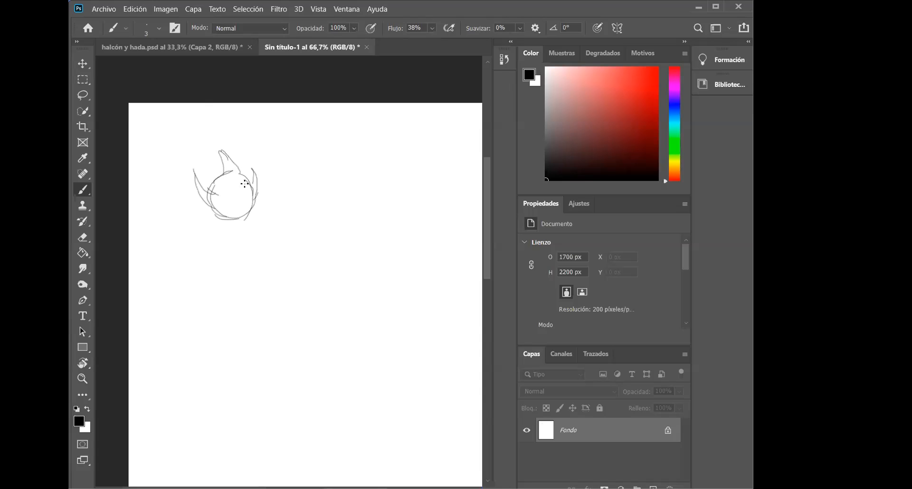
Add a neck, rectangular torso, waist and first flared leg below the character's head.
left_click_drag(232, 220, 236, 227)
mouse_move(216, 243)
left_mouse_down()
mouse_move(215, 232)
mouse_move(244, 245)
mouse_move(220, 282)
mouse_move(240, 277)
mouse_move(212, 265)
mouse_move(235, 277)
left_mouse_up()
left_click(219, 265)
left_click_drag(217, 240, 218, 269)
left_click_drag(245, 241, 226, 319)
mouse_move(218, 279)
left_mouse_down()
mouse_move(219, 310)
mouse_move(231, 307)
mouse_move(213, 343)
left_mouse_up()
left_click_drag(231, 308, 237, 346)
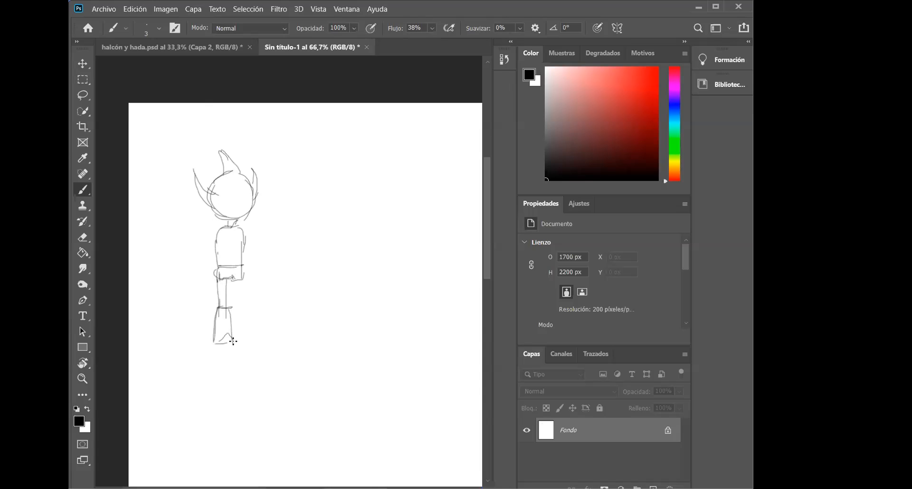
Draw the first character's second leg and both arms, and start the eyes.
left_click_drag(240, 202, 249, 199)
mouse_move(243, 270)
left_mouse_down()
mouse_move(235, 308)
mouse_move(243, 306)
mouse_move(256, 342)
left_mouse_up()
left_click_drag(218, 228, 206, 275)
left_click_drag(220, 236, 216, 288)
left_click_drag(205, 274, 212, 282)
mouse_move(238, 226)
left_mouse_down()
mouse_move(246, 230)
mouse_move(253, 274)
left_mouse_up()
mouse_move(244, 243)
left_mouse_down()
mouse_move(251, 271)
mouse_move(260, 258)
left_mouse_up()
mouse_move(254, 245)
left_mouse_down()
mouse_move(256, 271)
mouse_move(217, 281)
left_mouse_up()
left_click_drag(223, 248, 221, 278)
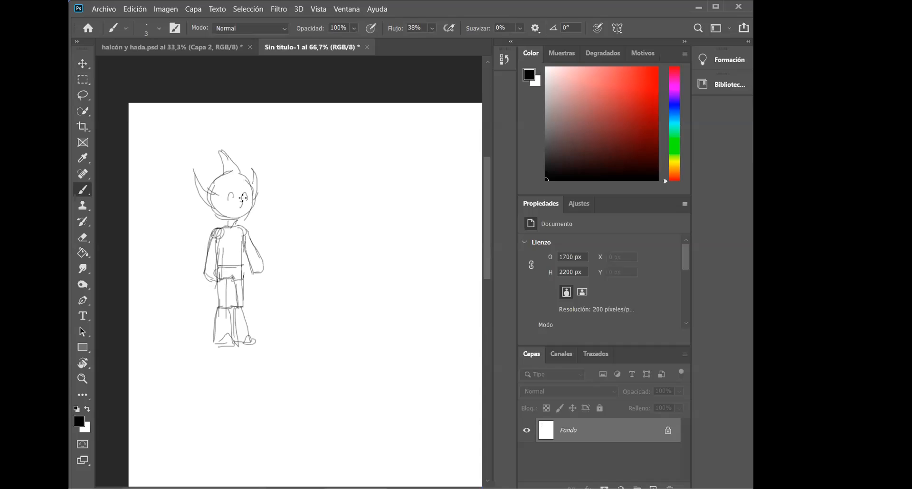
Complete the first character's face with eyes, nose, mouth, an ear and the hood outline.
left_click_drag(244, 195, 233, 199)
left_click_drag(218, 201, 210, 214)
left_click_drag(254, 225, 219, 224)
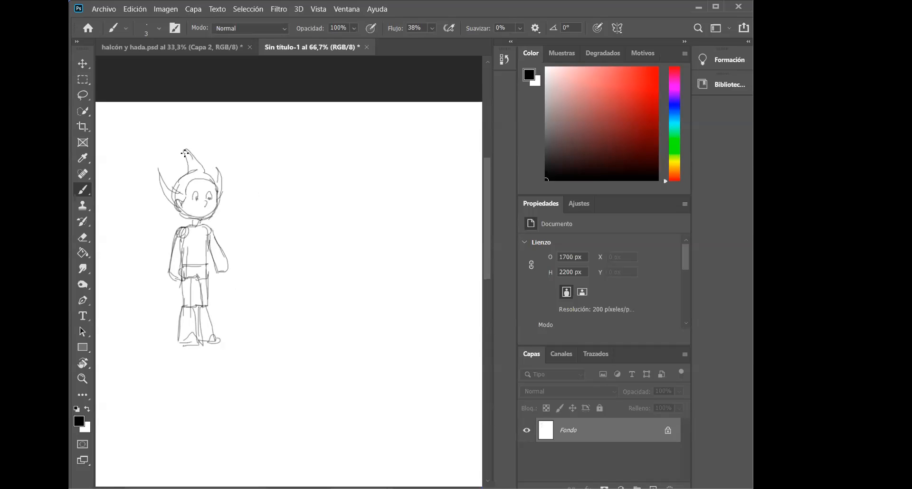
left_click_drag(199, 199, 209, 207)
Sketch a second head beside the first character, with side spikes and a pointed tuft on top.
mouse_move(288, 174)
left_mouse_down()
mouse_move(269, 220)
mouse_move(266, 197)
mouse_move(287, 224)
mouse_move(300, 222)
mouse_move(314, 197)
mouse_move(292, 174)
mouse_move(307, 179)
mouse_move(311, 209)
mouse_move(295, 186)
mouse_move(283, 191)
mouse_move(284, 204)
mouse_move(294, 200)
mouse_move(287, 184)
mouse_move(278, 186)
mouse_move(306, 208)
left_mouse_up()
mouse_move(295, 188)
left_mouse_down()
mouse_move(286, 192)
mouse_move(294, 209)
left_mouse_up()
left_click_drag(248, 187, 268, 212)
mouse_move(291, 164)
left_mouse_down()
mouse_move(303, 172)
mouse_move(284, 180)
mouse_move(318, 205)
mouse_move(268, 234)
mouse_move(267, 287)
mouse_move(301, 284)
left_mouse_up()
Draw a wide, stocky torso, short thick legs and both arms for the second character.
left_click_drag(294, 233, 309, 245)
mouse_move(257, 284)
left_mouse_down()
mouse_move(296, 304)
mouse_move(291, 338)
mouse_move(318, 334)
left_mouse_up()
left_click_drag(313, 301, 318, 334)
mouse_move(279, 306)
left_mouse_down()
mouse_move(281, 337)
mouse_move(263, 298)
left_mouse_up()
mouse_move(267, 232)
left_mouse_down()
mouse_move(252, 253)
mouse_move(265, 295)
left_mouse_up()
left_click_drag(270, 232, 270, 285)
mouse_move(299, 233)
left_mouse_down()
mouse_move(324, 274)
mouse_move(309, 287)
mouse_move(307, 261)
mouse_move(309, 286)
left_mouse_up()
Give the stocky character a mouth, large round eyes and an ear, and touch up its leg line.
left_click_drag(291, 213, 301, 222)
left_click_drag(285, 178, 266, 198)
left_click_drag(266, 197, 273, 221)
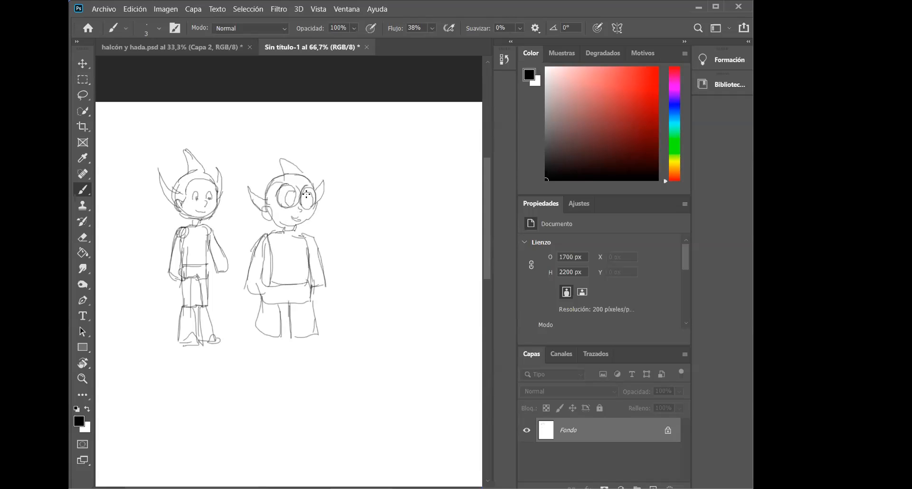
left_click_drag(338, 249, 326, 248)
left_click_drag(251, 300, 252, 338)
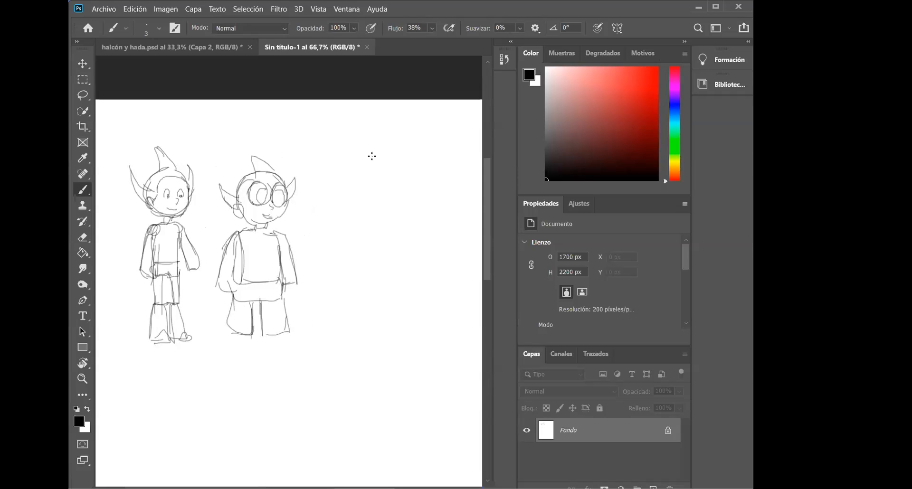
Sketch a third, slimmer figure with an oval head, tapered torso, rounded hips and long flared legs.
mouse_move(361, 139)
left_mouse_down()
mouse_move(365, 168)
mouse_move(379, 163)
mouse_move(370, 139)
mouse_move(363, 137)
mouse_move(368, 164)
mouse_move(350, 160)
mouse_move(366, 180)
left_mouse_up()
mouse_move(366, 181)
left_mouse_down()
mouse_move(348, 186)
mouse_move(361, 210)
mouse_move(379, 184)
mouse_move(380, 227)
mouse_move(359, 219)
mouse_move(380, 220)
mouse_move(362, 234)
mouse_move(383, 227)
mouse_move(382, 241)
mouse_move(365, 241)
left_mouse_up()
mouse_move(361, 222)
left_mouse_down()
mouse_move(379, 223)
mouse_move(366, 284)
mouse_move(352, 270)
mouse_move(362, 275)
mouse_move(366, 317)
left_mouse_up()
mouse_move(351, 271)
left_mouse_down()
mouse_move(345, 311)
mouse_move(371, 320)
left_mouse_up()
left_click_drag(383, 224, 385, 277)
left_click_drag(381, 246, 376, 312)
left_click_drag(384, 269, 376, 314)
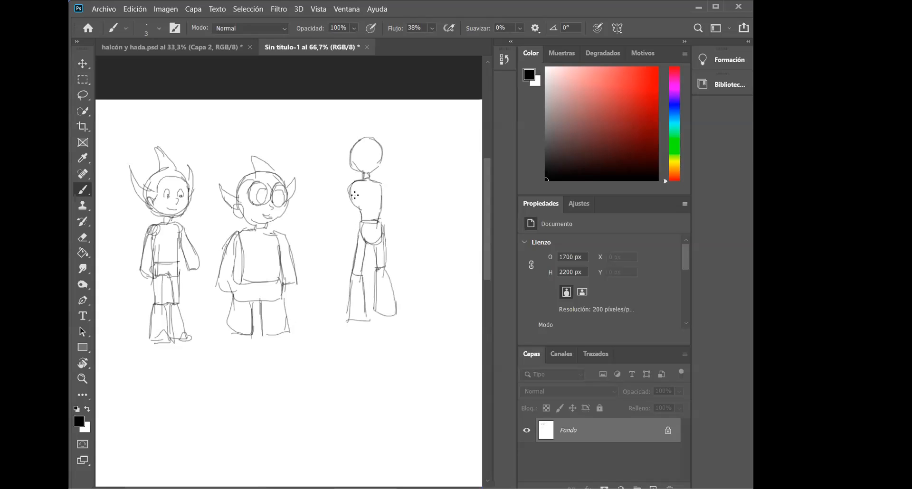
Add round shoulder joints to the slim figure, with one full arm and the outline of the other.
mouse_move(353, 181)
left_mouse_down()
mouse_move(344, 192)
mouse_move(356, 195)
mouse_move(346, 246)
left_mouse_up()
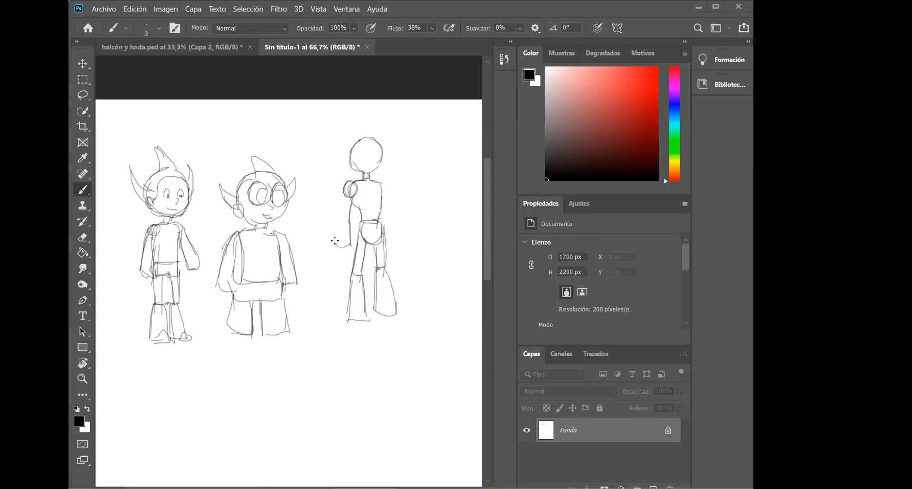
mouse_move(345, 192)
left_mouse_down()
mouse_move(339, 217)
mouse_move(352, 244)
left_mouse_up()
left_click_drag(382, 183, 390, 231)
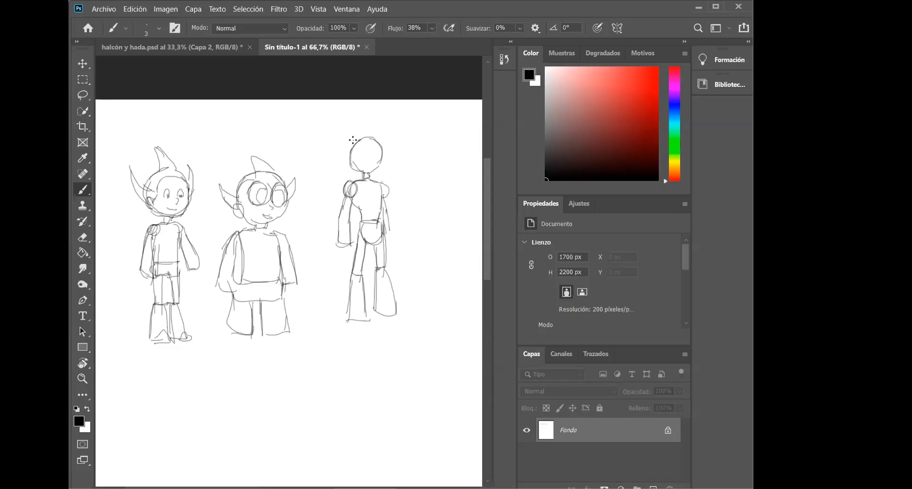
Give the slim figure the pointed tuft, side spikes, hood outline and facial features.
mouse_move(349, 155)
left_mouse_down()
mouse_move(337, 147)
mouse_move(354, 172)
left_mouse_up()
mouse_move(353, 122)
left_mouse_down()
mouse_move(377, 138)
mouse_move(364, 153)
mouse_move(376, 158)
left_mouse_up()
left_click_drag(354, 164, 375, 145)
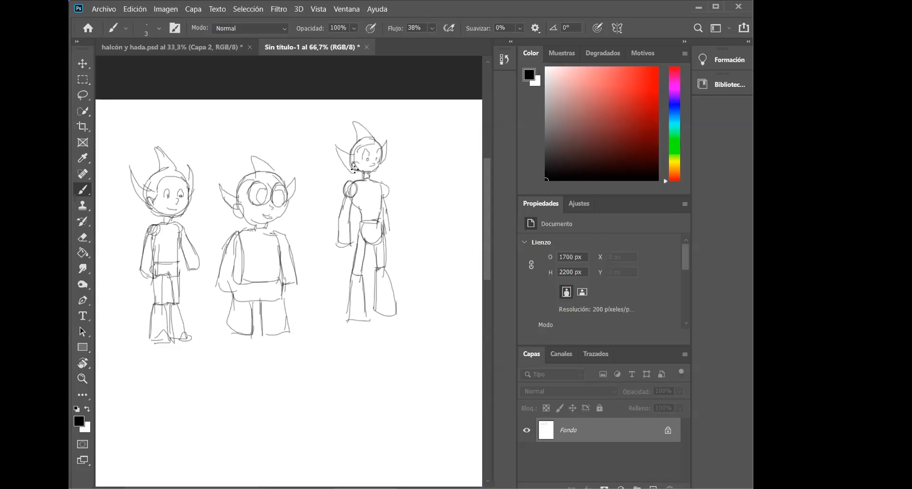
Complete the slim figure's narrower arm and firm up its shoulder line.
left_click_drag(387, 200, 390, 235)
left_click_drag(382, 204, 381, 253)
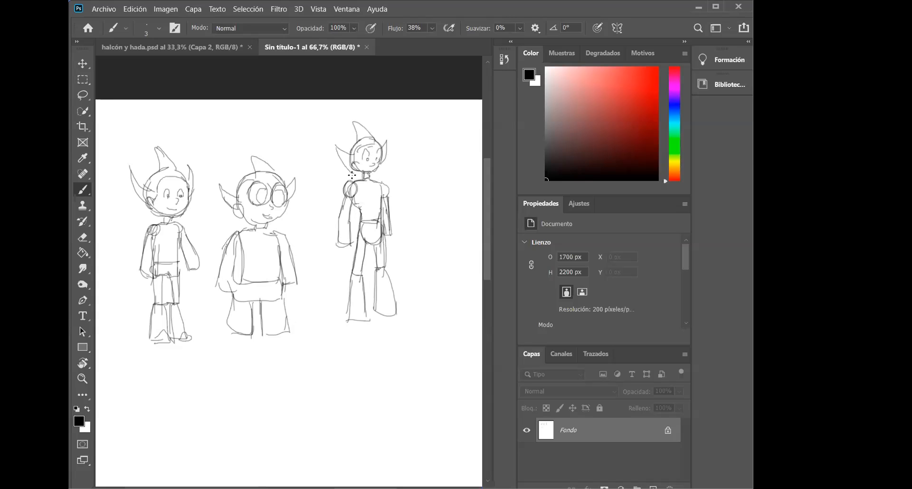
mouse_move(374, 176)
left_mouse_down()
mouse_move(393, 199)
mouse_move(393, 244)
left_mouse_up()
Erase the overlapping lines at the slim figure's larger shoulder joint, and redraw the lower leg and foot nearest the narrower arm.
key("o")
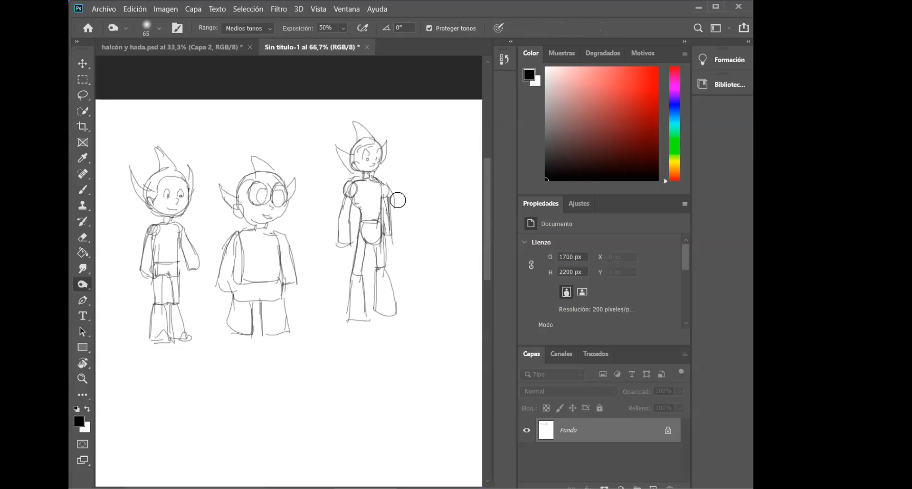
key("e")
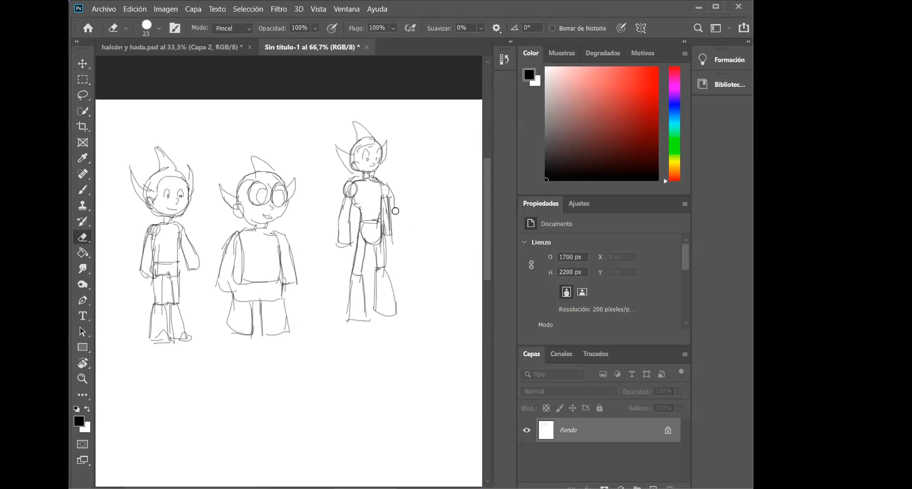
mouse_move(353, 201)
left_mouse_down()
mouse_move(356, 176)
mouse_move(336, 195)
mouse_move(347, 180)
left_mouse_up()
key("b")
mouse_move(375, 266)
left_mouse_down()
mouse_move(379, 323)
mouse_move(395, 311)
mouse_move(383, 306)
left_mouse_up()
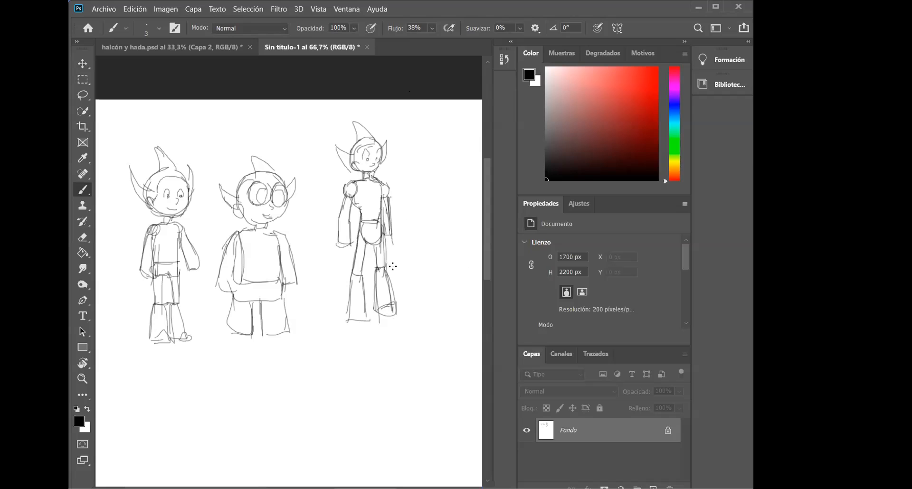
Complete the slim figure's thigh and flared lower leg on the side of its full arm, with the foot outline.
mouse_move(369, 279)
left_mouse_down()
mouse_move(367, 319)
mouse_move(338, 323)
left_mouse_up()
mouse_move(364, 244)
left_mouse_down()
mouse_move(364, 315)
mouse_move(352, 326)
left_mouse_up()
left_click_drag(369, 259, 363, 329)
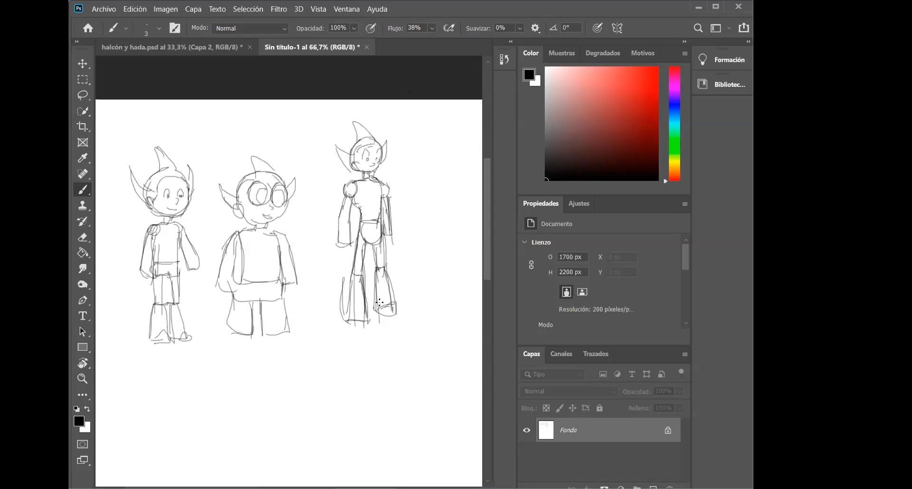
Sketch a loose circle above the head of each of the three figures.
left_click_drag(275, 120, 274, 122)
mouse_move(392, 116)
left_mouse_down()
mouse_move(393, 133)
mouse_move(386, 110)
left_mouse_up()
left_click_drag(186, 133, 177, 132)
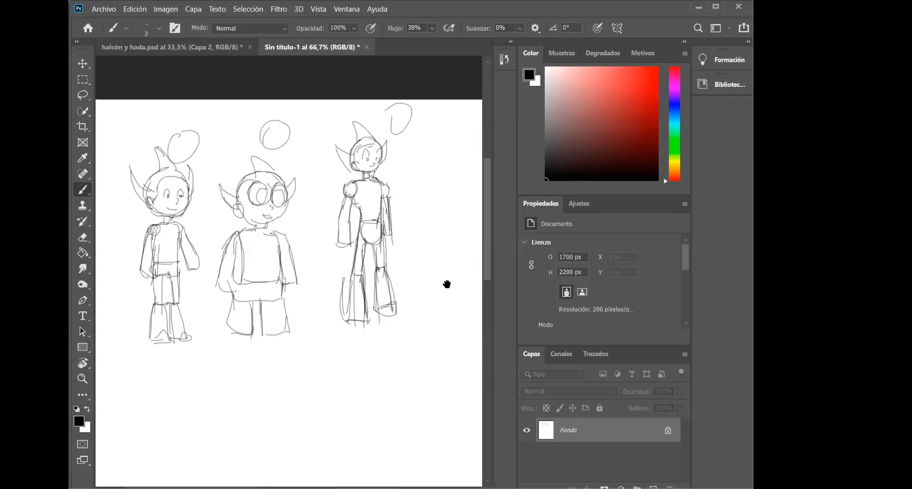
Sketch a small looped arrow beside the first figure's lower legs and a short diagonal stroke beside the stocky figure's legs.
scroll(333, 299, "down", 3)
mouse_move(177, 218)
left_mouse_down()
mouse_move(170, 248)
mouse_move(185, 249)
mouse_move(191, 295)
left_mouse_up()
mouse_move(135, 262)
left_mouse_down()
mouse_move(147, 248)
mouse_move(158, 252)
left_mouse_up()
scroll(414, 326, "up", 2)
scroll(414, 325, "up", 1)
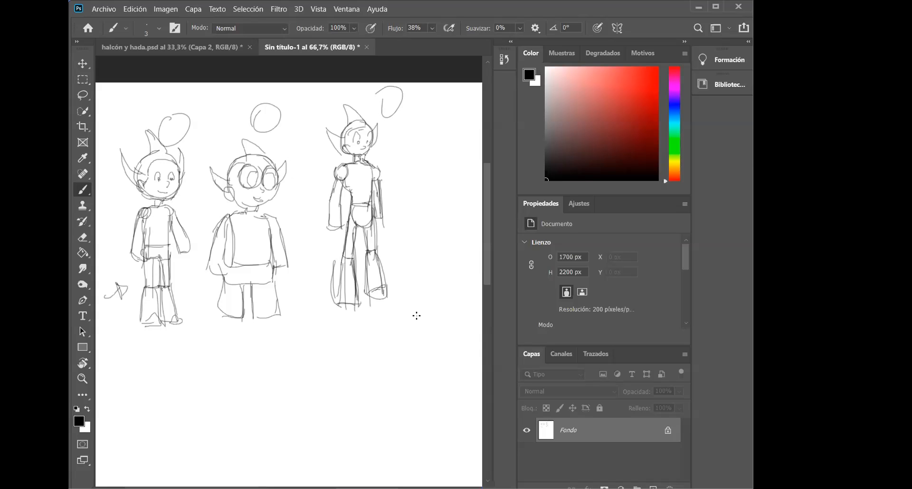
scroll(438, 304, "down", 3)
scroll(437, 304, "left", 2)
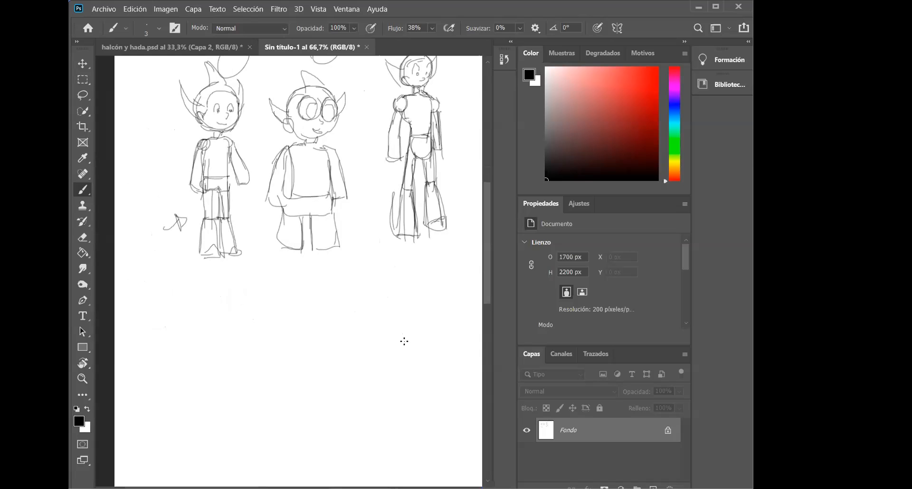
scroll(404, 225, "up", 2)
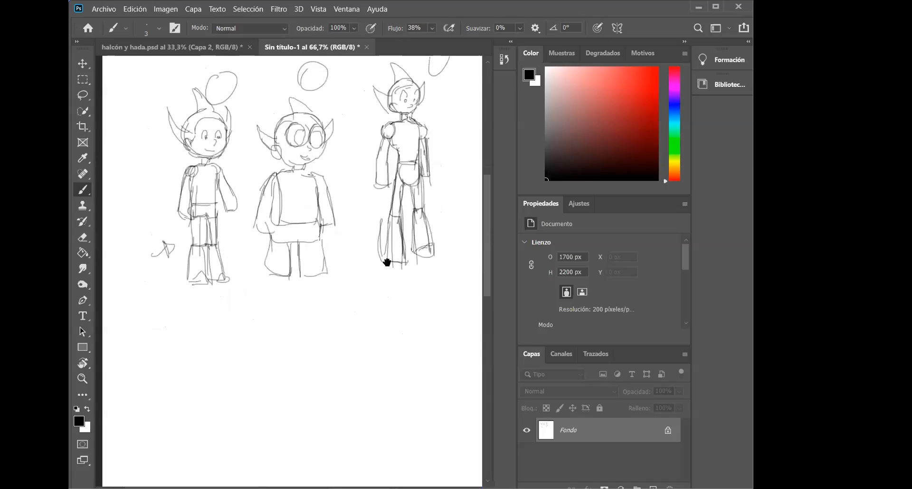
left_click_drag(354, 255, 345, 238)
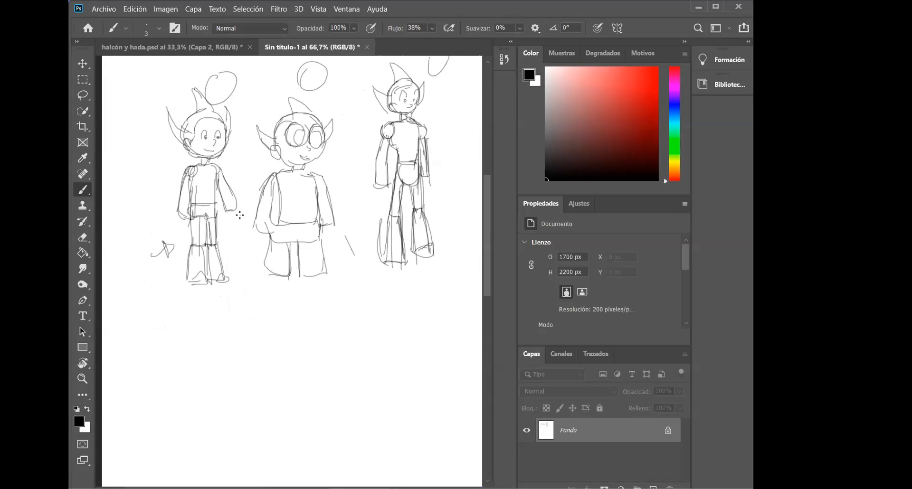
Start a figure below the first one with a round head, jaw, face guidelines, pointed tuft and side spikes.
left_click_drag(394, 318, 403, 308)
mouse_move(225, 330)
left_mouse_down()
mouse_move(240, 365)
mouse_move(247, 331)
mouse_move(243, 384)
mouse_move(220, 372)
mouse_move(248, 381)
left_mouse_up()
mouse_move(251, 356)
left_mouse_down()
mouse_move(257, 363)
mouse_move(235, 378)
left_mouse_up()
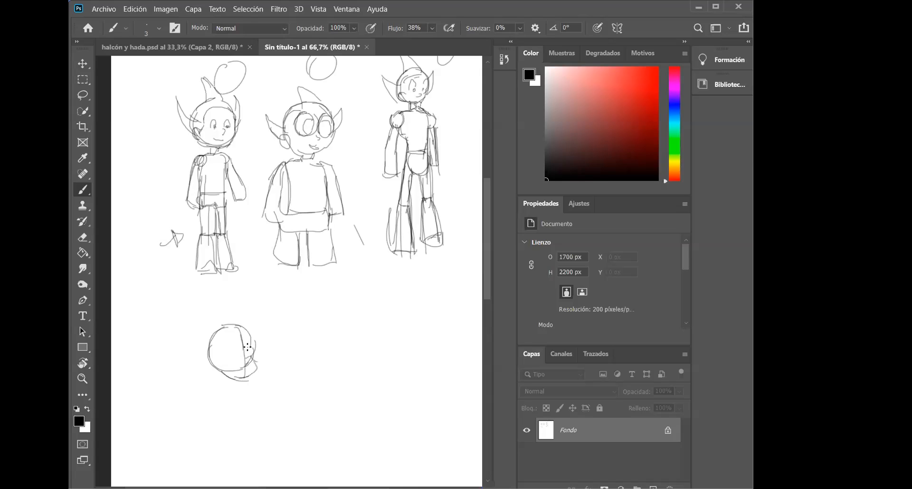
left_click_drag(209, 348, 256, 349)
left_click_drag(208, 356, 259, 362)
mouse_move(242, 328)
left_mouse_down()
mouse_move(214, 306)
mouse_move(222, 328)
mouse_move(212, 366)
left_mouse_up()
mouse_move(252, 327)
left_mouse_down()
mouse_move(253, 352)
mouse_move(218, 369)
mouse_move(240, 376)
mouse_move(219, 371)
left_mouse_up()
scroll(255, 331, "down", 2)
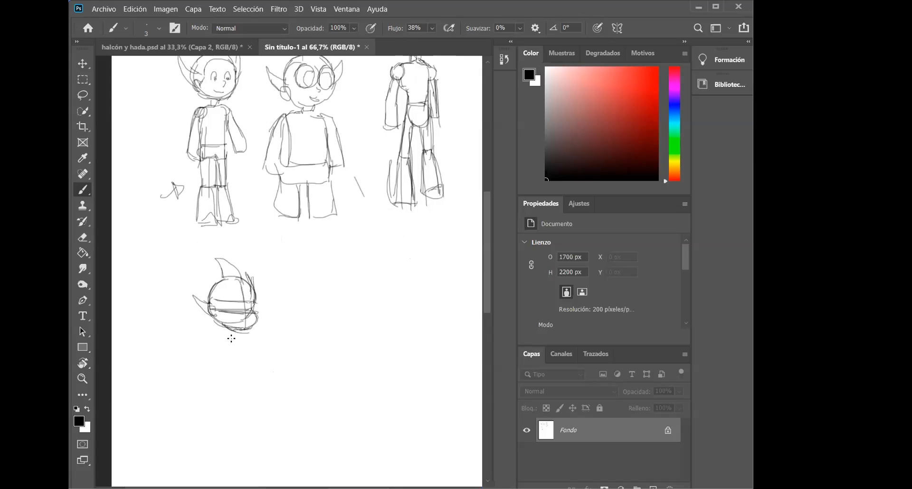
scroll(335, 304, "up", 2)
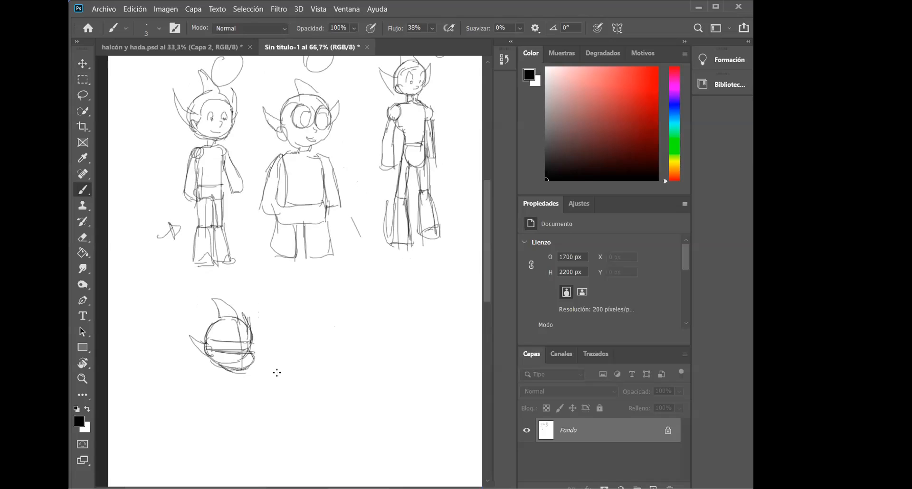
Draw horizontal proportion guides at the new head's top and chin, with further guides below for waist, knees and feet.
left_click_drag(289, 328, 291, 274)
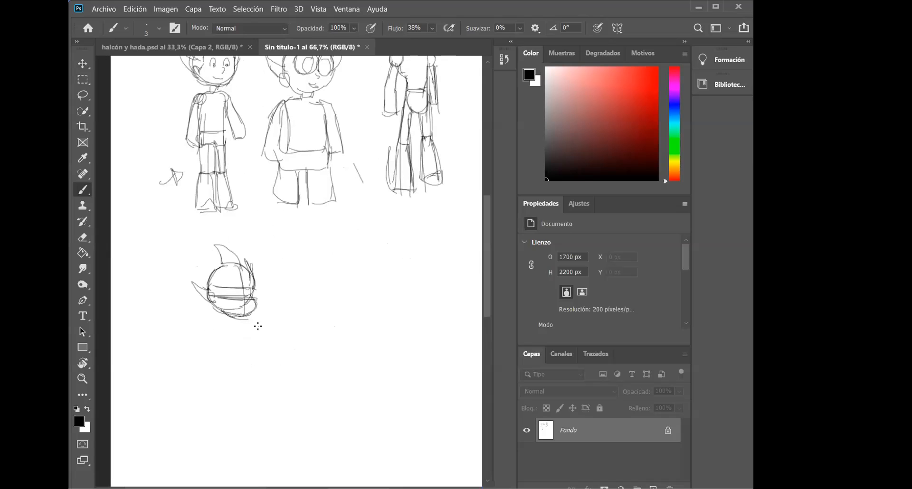
left_click_drag(203, 260, 257, 259)
left_click_drag(193, 312, 254, 312)
left_click_drag(209, 317, 266, 320)
left_click_drag(245, 363, 266, 364)
mouse_move(206, 415)
left_mouse_down()
mouse_move(254, 417)
mouse_move(257, 369)
left_mouse_up()
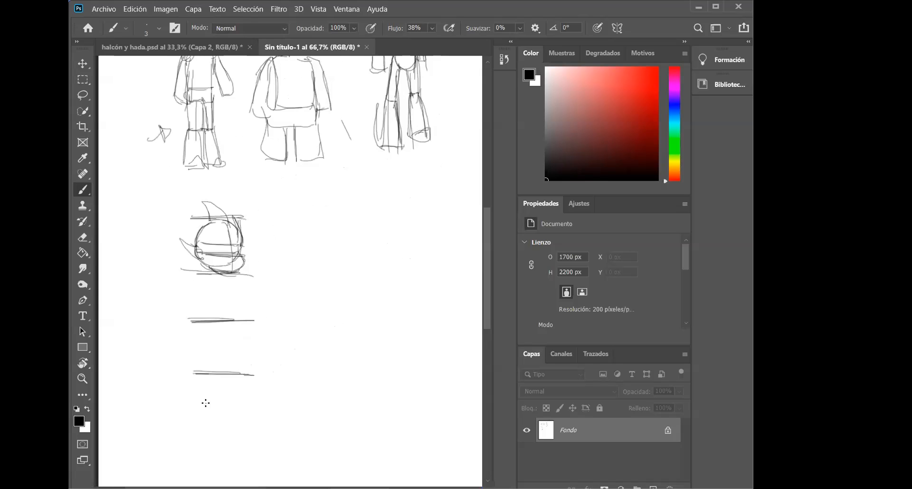
left_click_drag(195, 363, 205, 433)
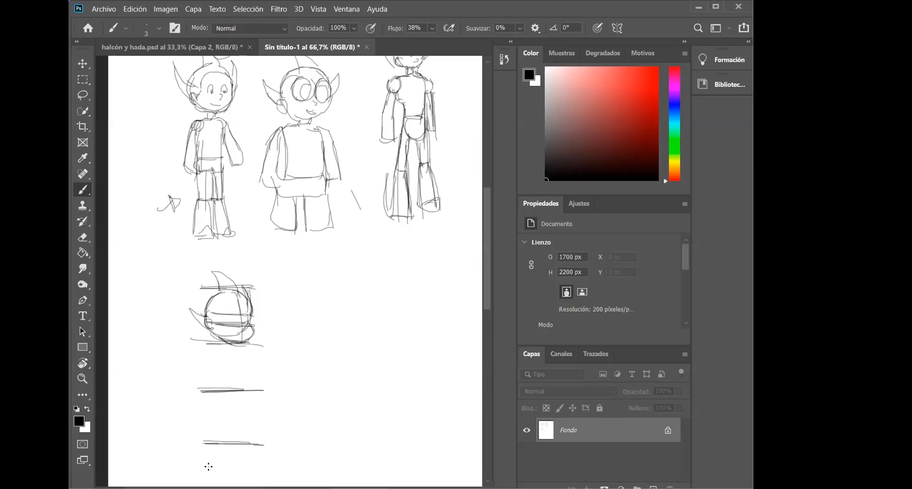
left_click_drag(202, 468, 264, 469)
scroll(321, 341, "up", 2)
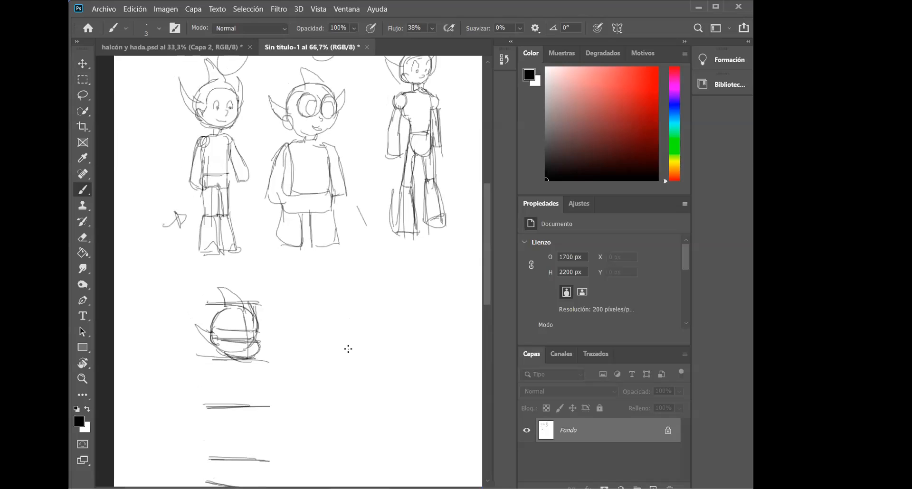
Build the new figure's neck, rounded torso, hips, thighs with knee joints and flared lower legs along the guides.
left_click_drag(238, 410, 233, 415)
mouse_move(228, 356)
left_mouse_down()
mouse_move(238, 364)
mouse_move(219, 414)
mouse_move(237, 417)
left_mouse_up()
mouse_move(245, 367)
left_mouse_down()
mouse_move(248, 414)
mouse_move(240, 364)
mouse_move(224, 365)
mouse_move(223, 414)
left_mouse_up()
mouse_move(221, 403)
left_mouse_down()
mouse_move(249, 407)
mouse_move(248, 359)
mouse_move(250, 392)
mouse_move(237, 389)
mouse_move(232, 422)
mouse_move(224, 421)
left_mouse_up()
mouse_move(226, 387)
left_mouse_down()
mouse_move(224, 425)
mouse_move(232, 422)
mouse_move(240, 454)
left_mouse_up()
left_click_drag(223, 422, 240, 458)
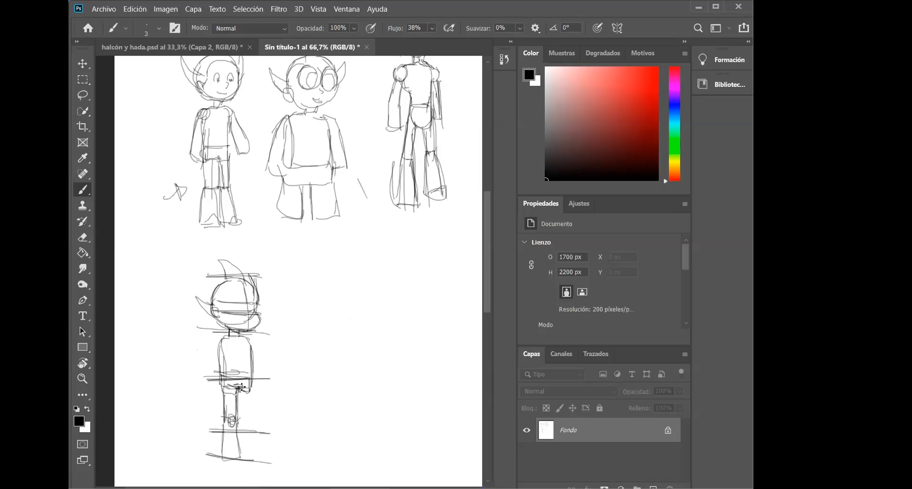
mouse_move(239, 391)
left_mouse_down()
mouse_move(251, 416)
mouse_move(239, 417)
mouse_move(240, 400)
mouse_move(241, 424)
mouse_move(252, 431)
mouse_move(240, 426)
mouse_move(241, 457)
left_mouse_up()
mouse_move(252, 434)
left_mouse_down()
mouse_move(253, 459)
mouse_move(259, 454)
mouse_move(240, 462)
left_mouse_up()
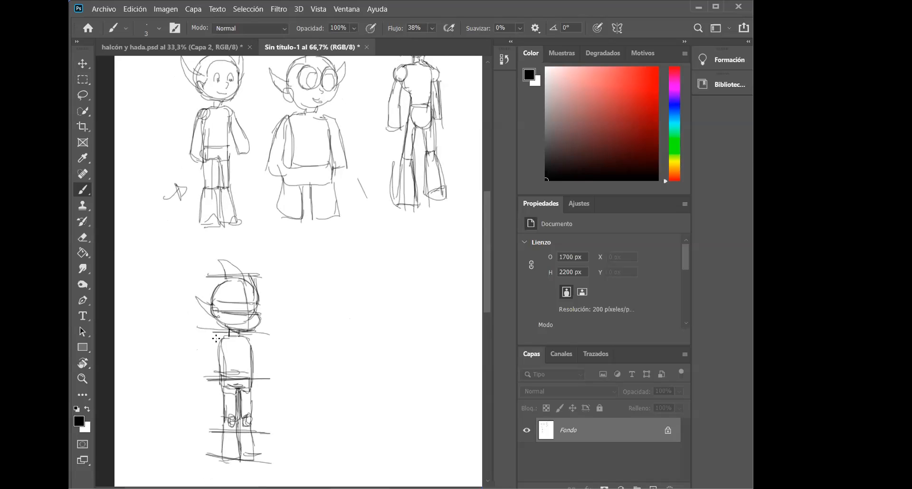
Add both arms with round shoulder joints to the lower figure, plus the hood outline and an eye.
mouse_move(224, 344)
left_mouse_down()
mouse_move(217, 393)
mouse_move(207, 345)
mouse_move(206, 390)
mouse_move(216, 390)
mouse_move(208, 394)
mouse_move(213, 366)
mouse_move(216, 394)
left_mouse_up()
mouse_move(206, 356)
left_mouse_down()
mouse_move(208, 397)
mouse_move(219, 388)
left_mouse_up()
left_click_drag(247, 338, 263, 395)
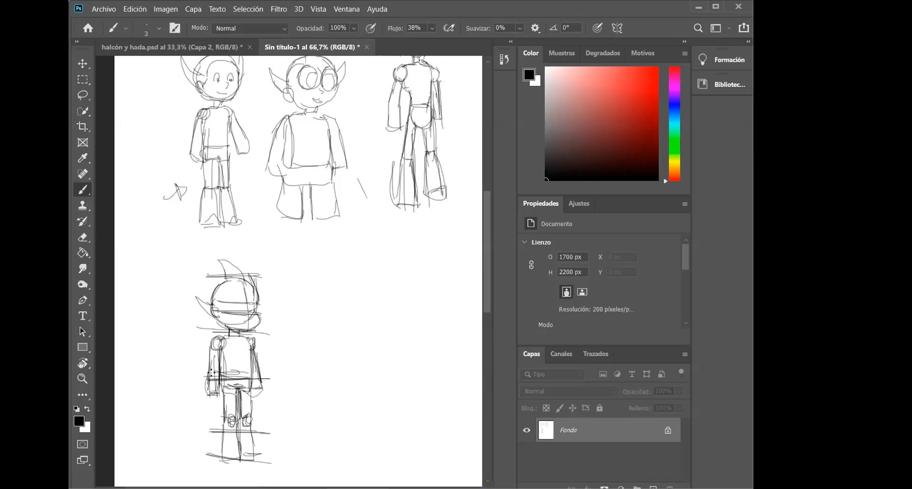
mouse_move(206, 396)
left_mouse_down()
mouse_move(237, 377)
mouse_move(223, 374)
mouse_move(247, 373)
mouse_move(253, 396)
mouse_move(219, 394)
mouse_move(251, 363)
mouse_move(234, 377)
left_mouse_up()
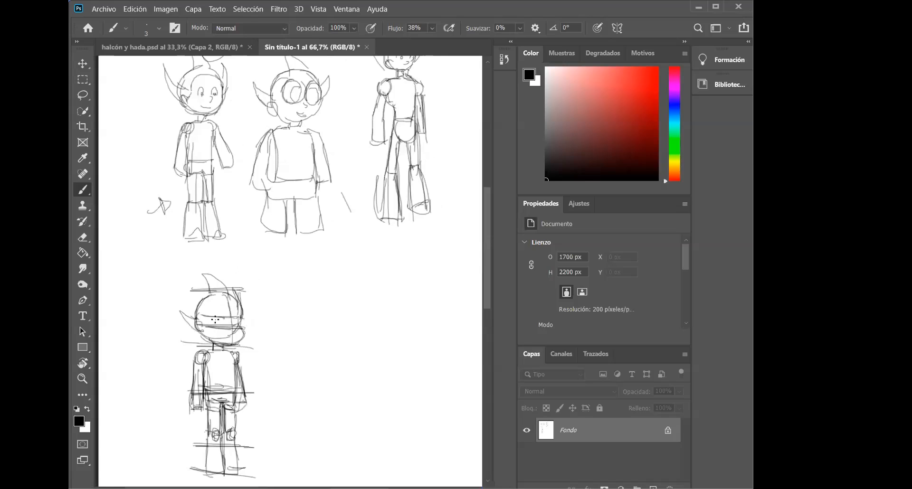
left_click_drag(222, 322, 223, 326)
Draw a small arrow pointing at each of the three figures in the upper row.
mouse_move(447, 68)
left_mouse_down()
mouse_move(429, 82)
mouse_move(437, 84)
left_mouse_up()
mouse_move(362, 80)
left_mouse_down()
mouse_move(340, 93)
mouse_move(344, 101)
left_mouse_up()
left_click_drag(127, 126, 149, 142)
left_click_drag(286, 268, 271, 244)
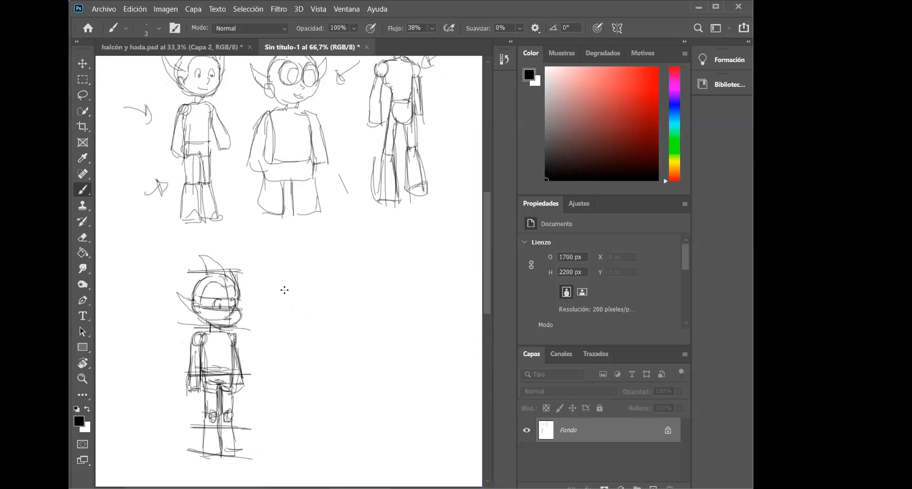
Beside the lower figure, sketch a larger round head with a protruding jaw, eye guidelines and an ear.
left_click_drag(332, 270, 300, 281)
left_click_drag(352, 310, 326, 337)
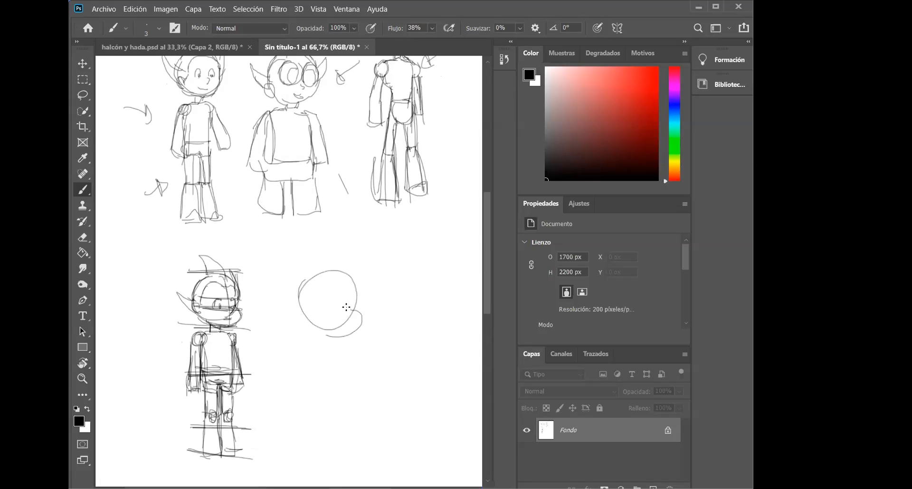
mouse_move(292, 304)
left_mouse_down()
mouse_move(365, 311)
mouse_move(366, 303)
left_mouse_up()
mouse_move(301, 310)
left_mouse_down()
mouse_move(341, 312)
mouse_move(298, 308)
mouse_move(306, 324)
left_mouse_up()
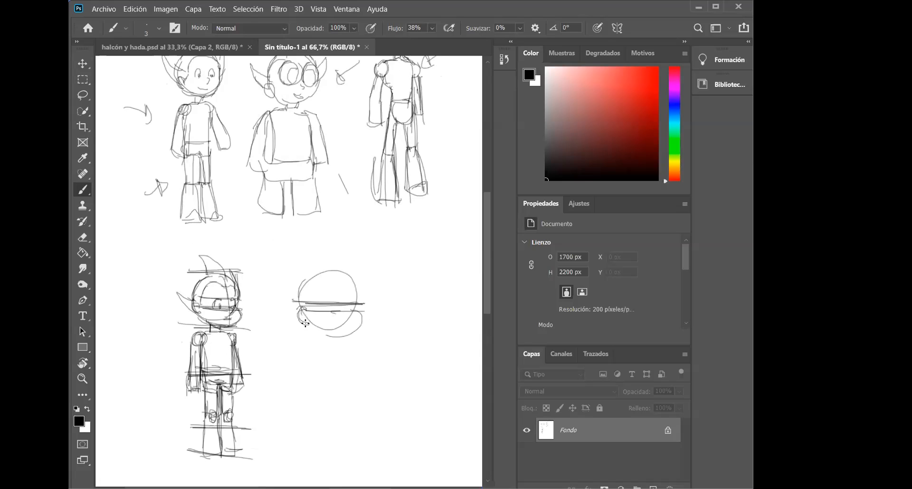
Add the larger head's side line and horizontal proportion guides from its top and chin down to the feet.
mouse_move(306, 282)
left_mouse_down()
mouse_move(311, 330)
mouse_move(341, 338)
mouse_move(303, 339)
left_mouse_up()
mouse_move(353, 267)
left_mouse_down()
mouse_move(323, 269)
mouse_move(357, 274)
left_mouse_up()
left_click_drag(304, 387, 358, 389)
mouse_move(306, 447)
left_mouse_down()
mouse_move(347, 448)
mouse_move(302, 446)
mouse_move(351, 471)
left_mouse_up()
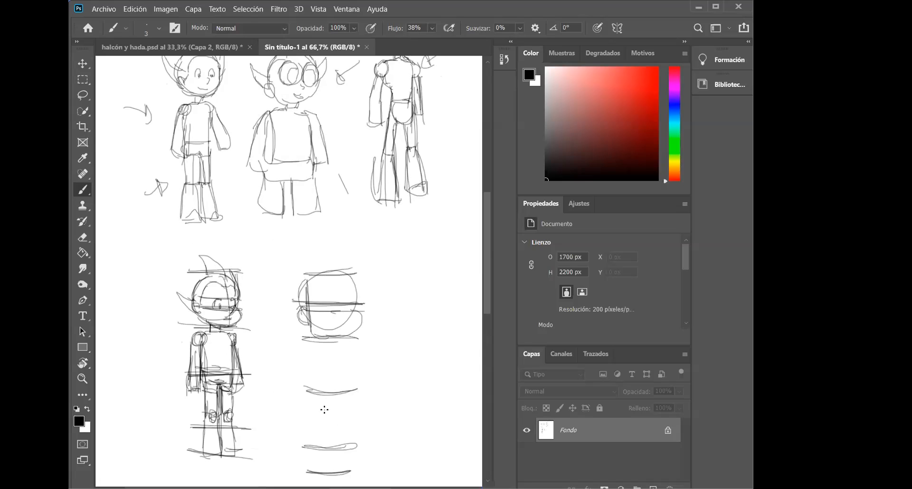
mouse_move(353, 409)
left_mouse_down()
mouse_move(305, 411)
mouse_move(359, 410)
left_mouse_up()
Draw the larger-headed figure's neck, long torso, hips and thighs between the guides.
mouse_move(335, 336)
left_mouse_down()
mouse_move(316, 362)
mouse_move(322, 412)
mouse_move(349, 343)
left_mouse_up()
mouse_move(346, 345)
left_mouse_down()
mouse_move(347, 374)
mouse_move(309, 356)
mouse_move(318, 408)
left_mouse_up()
left_click_drag(316, 352, 325, 408)
mouse_move(309, 350)
left_mouse_down()
mouse_move(317, 404)
mouse_move(314, 395)
left_mouse_up()
left_click_drag(332, 438, 334, 448)
mouse_move(333, 414)
left_mouse_down()
mouse_move(334, 449)
mouse_move(322, 445)
left_mouse_up()
mouse_move(354, 403)
left_mouse_down()
mouse_move(352, 445)
mouse_move(339, 441)
mouse_move(338, 466)
left_mouse_up()
left_click_drag(343, 425, 349, 436)
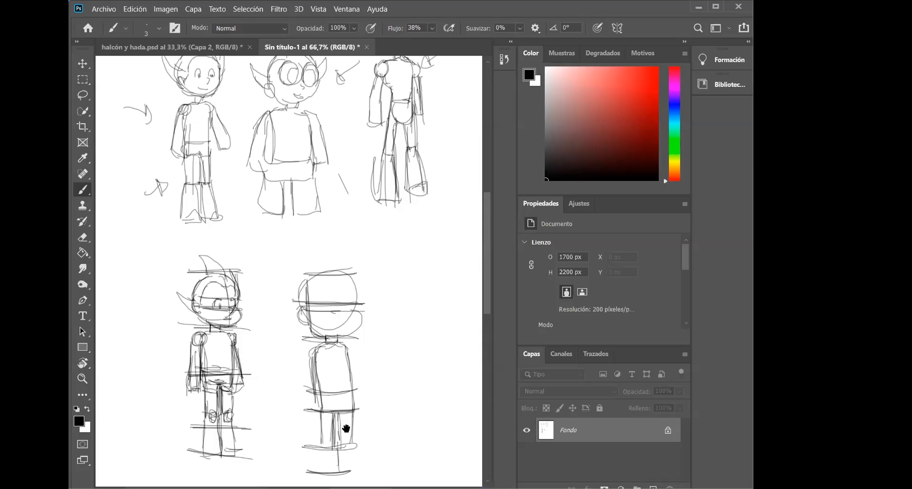
Add round knee joints and flared lower legs to the larger-headed figure.
scroll(347, 428, "down", 2)
mouse_move(344, 381)
left_mouse_down()
mouse_move(355, 393)
mouse_move(330, 389)
mouse_move(339, 423)
mouse_move(362, 423)
left_mouse_up()
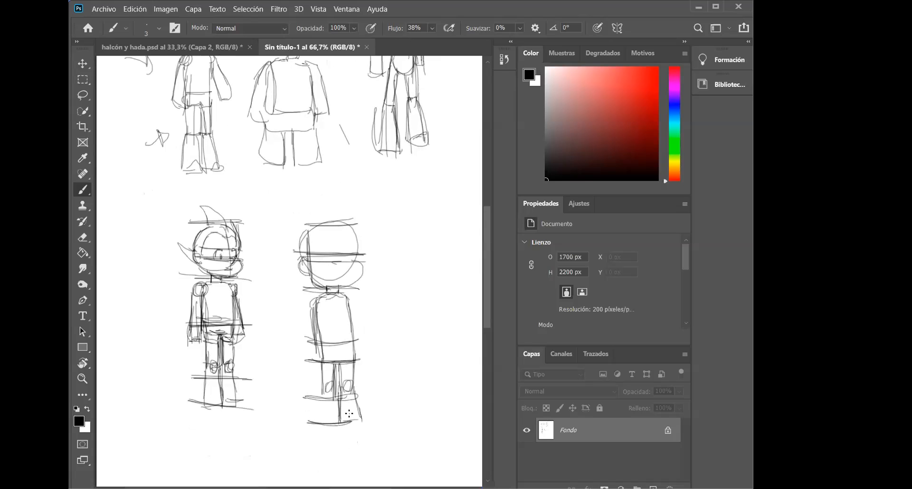
left_click_drag(334, 387, 333, 428)
mouse_move(321, 390)
left_mouse_down()
mouse_move(328, 422)
mouse_move(366, 420)
left_mouse_up()
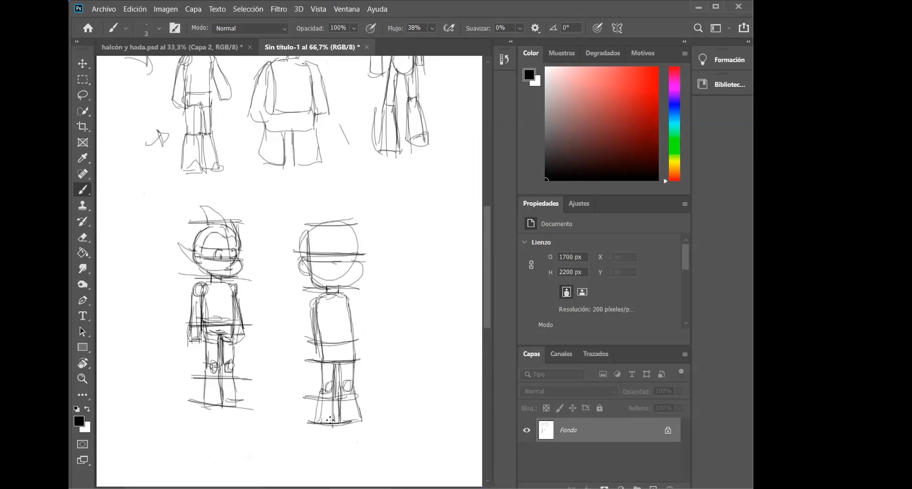
Give the larger-headed figure its eyes, nose, smile, pointed tuft and side spikes.
mouse_move(342, 266)
left_mouse_down()
mouse_move(356, 253)
mouse_move(329, 262)
mouse_move(351, 272)
left_mouse_up()
mouse_move(337, 208)
left_mouse_down()
mouse_move(358, 237)
mouse_move(347, 220)
mouse_move(307, 203)
mouse_move(320, 223)
mouse_move(281, 239)
mouse_move(300, 265)
left_mouse_up()
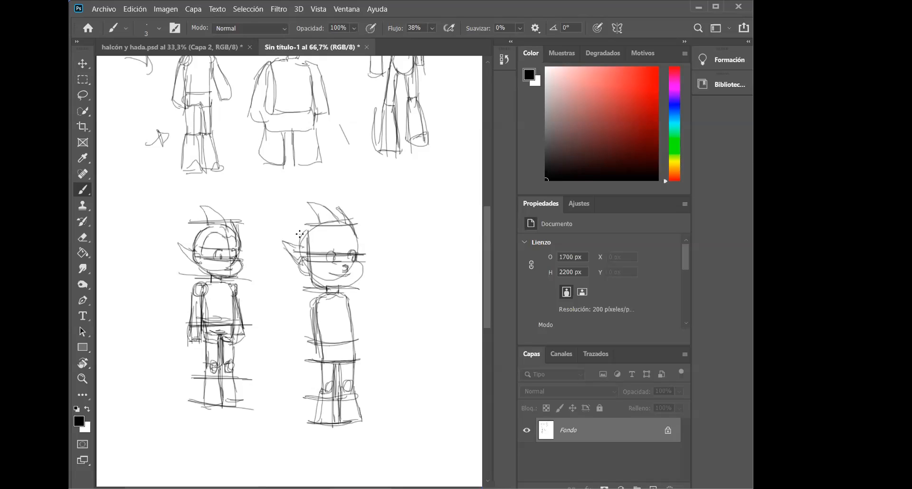
left_click_drag(312, 228, 298, 243)
Add a full jointed arm and the opposite round shoulder joint to the larger-headed figure, and firm up the line between its legs.
mouse_move(316, 298)
left_mouse_down()
mouse_move(317, 310)
mouse_move(305, 314)
mouse_move(318, 366)
mouse_move(302, 366)
mouse_move(308, 314)
mouse_move(308, 354)
left_mouse_up()
left_click_drag(348, 300, 354, 314)
left_click_drag(338, 352, 338, 418)
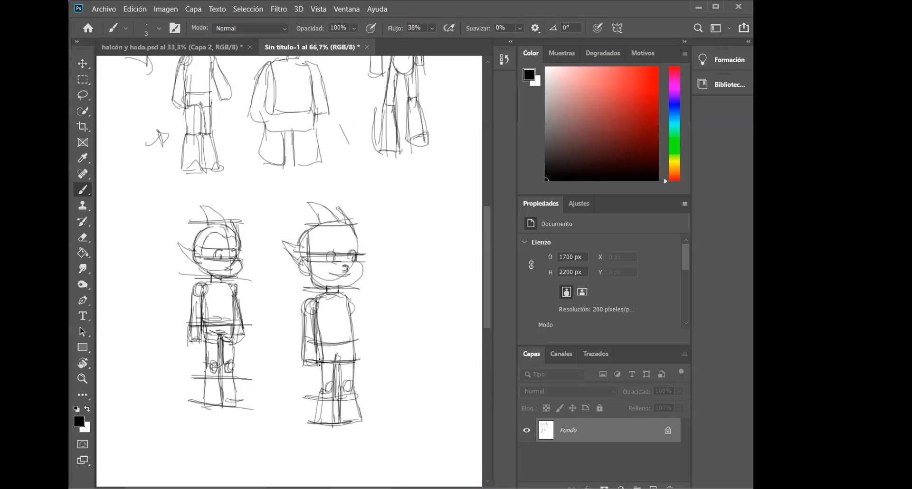
Draw the peaked hood outline across the larger-headed figure's forehead.
scroll(387, 285, "up", 1)
scroll(387, 285, "right", 2)
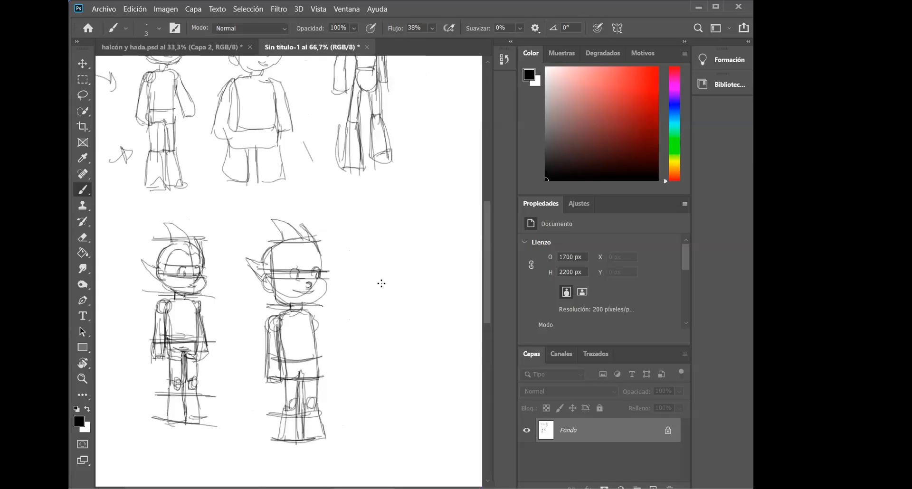
mouse_move(321, 252)
left_mouse_down()
mouse_move(306, 259)
mouse_move(293, 251)
mouse_move(269, 271)
mouse_move(302, 252)
left_mouse_up()
left_click_drag(318, 260, 313, 267)
scroll(398, 312, "up", 4)
scroll(407, 271, "right", 1)
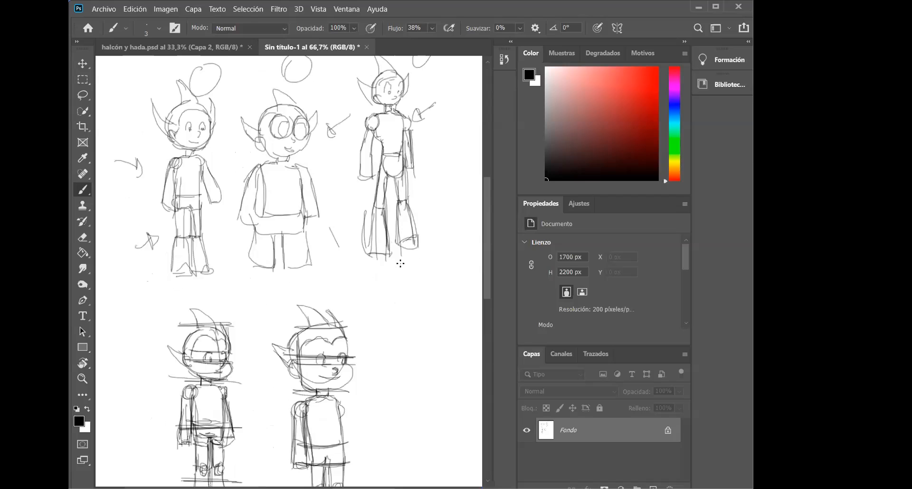
Sketch a lobster-like character's curved body and forked tail in the empty area beside the larger-headed figure.
mouse_move(258, 303)
left_mouse_down()
mouse_move(244, 321)
mouse_move(251, 318)
left_mouse_up()
mouse_move(412, 297)
left_mouse_down()
mouse_move(299, 254)
mouse_move(416, 277)
left_mouse_up()
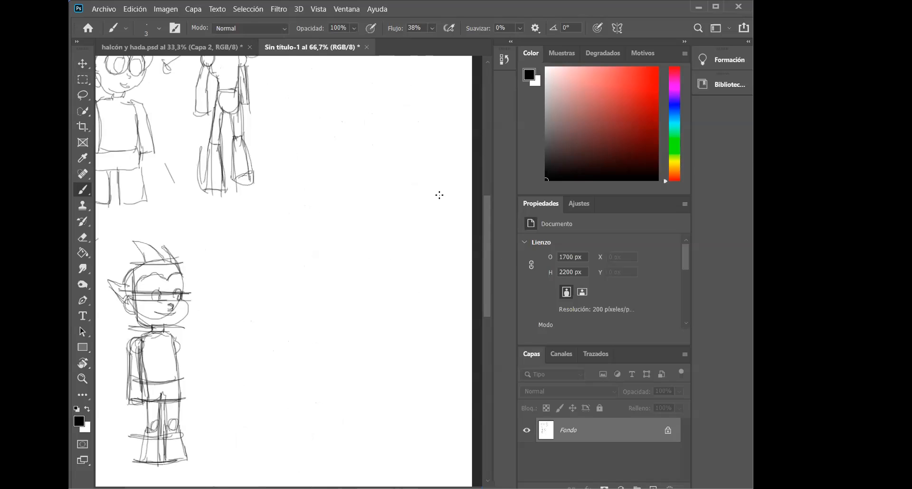
mouse_move(318, 329)
left_mouse_down()
mouse_move(308, 301)
mouse_move(329, 289)
mouse_move(334, 330)
mouse_move(318, 330)
mouse_move(330, 337)
mouse_move(300, 360)
mouse_move(320, 327)
mouse_move(298, 358)
mouse_move(325, 343)
mouse_move(285, 359)
mouse_move(259, 351)
left_mouse_up()
mouse_move(311, 364)
left_mouse_down()
mouse_move(247, 347)
mouse_move(261, 353)
left_mouse_up()
left_click_drag(271, 340, 261, 358)
mouse_move(317, 357)
left_mouse_down()
mouse_move(271, 362)
mouse_move(293, 370)
mouse_move(297, 358)
mouse_move(276, 363)
left_mouse_up()
Add a claw arm, the start of the other arm, antennae, round eyes and a smile to the lobster character.
mouse_move(322, 337)
left_mouse_down()
mouse_move(303, 345)
mouse_move(316, 339)
mouse_move(300, 341)
mouse_move(285, 305)
mouse_move(275, 318)
left_mouse_up()
mouse_move(275, 318)
left_mouse_down()
mouse_move(283, 332)
mouse_move(342, 348)
mouse_move(355, 342)
left_mouse_up()
mouse_move(312, 293)
left_mouse_down()
mouse_move(294, 285)
mouse_move(322, 288)
left_mouse_up()
left_click_drag(326, 301, 327, 298)
left_click_drag(336, 298, 332, 321)
left_click_drag(332, 321, 340, 316)
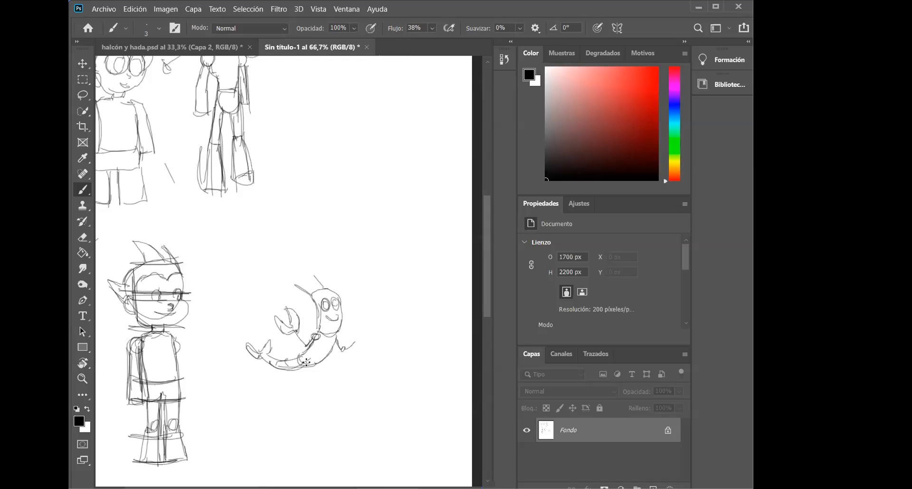
Draw the lobster character's short legs, thicken its claw arm and antennae, and add the second claw.
mouse_move(304, 362)
left_mouse_down()
mouse_move(305, 376)
mouse_move(325, 377)
left_mouse_up()
mouse_move(295, 336)
left_mouse_down()
mouse_move(307, 345)
mouse_move(322, 289)
mouse_move(345, 314)
mouse_move(340, 330)
left_mouse_up()
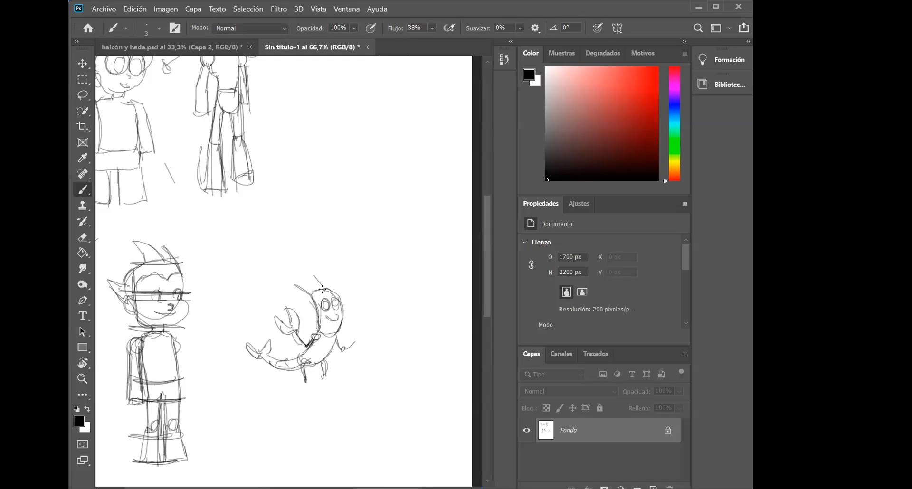
mouse_move(323, 290)
left_mouse_down()
mouse_move(299, 287)
mouse_move(304, 281)
mouse_move(308, 290)
left_mouse_up()
mouse_move(353, 344)
left_mouse_down()
mouse_move(361, 319)
mouse_move(369, 330)
mouse_move(367, 319)
mouse_move(356, 344)
mouse_move(374, 334)
mouse_move(366, 337)
mouse_move(367, 324)
mouse_move(376, 330)
mouse_move(354, 342)
left_mouse_up()
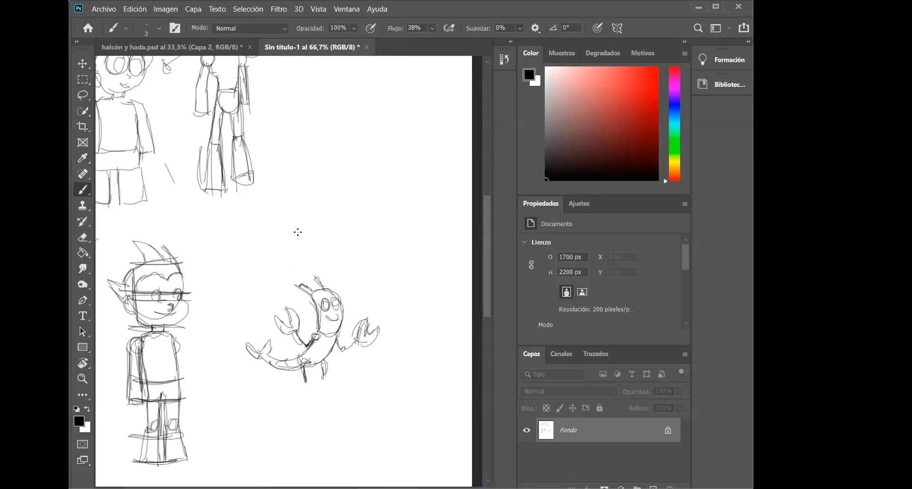
Darken the lobster character's head top, neck line, back of the head, leg joint and tail joint.
left_click_drag(328, 285, 313, 293)
left_click_drag(338, 333, 317, 335)
left_click_drag(319, 287, 317, 314)
mouse_move(303, 367)
left_mouse_down()
mouse_move(295, 356)
mouse_move(250, 358)
left_mouse_up()
left_click_drag(300, 365, 265, 343)
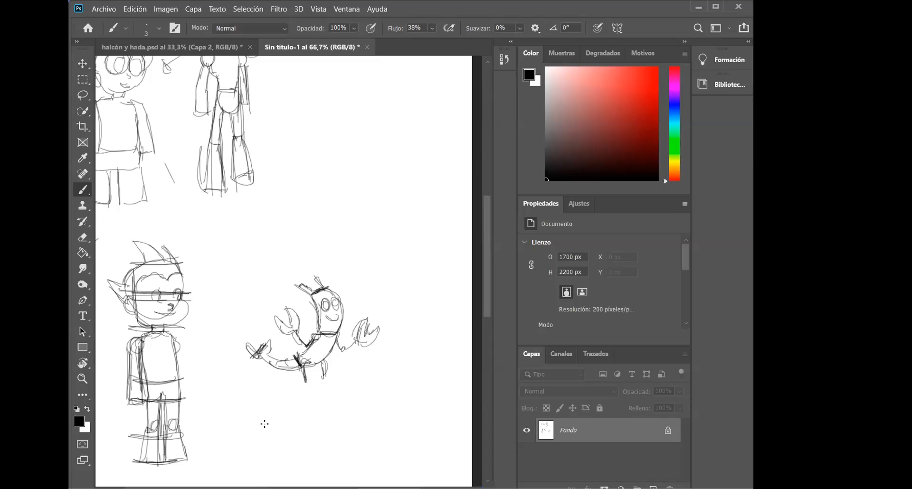
Add curved accent lines outside the lobster character's head and body, and firm up its neck line and head sides.
mouse_move(341, 286)
left_mouse_down()
mouse_move(355, 345)
mouse_move(335, 357)
mouse_move(337, 342)
mouse_move(321, 371)
left_mouse_up()
left_click_drag(259, 369, 295, 381)
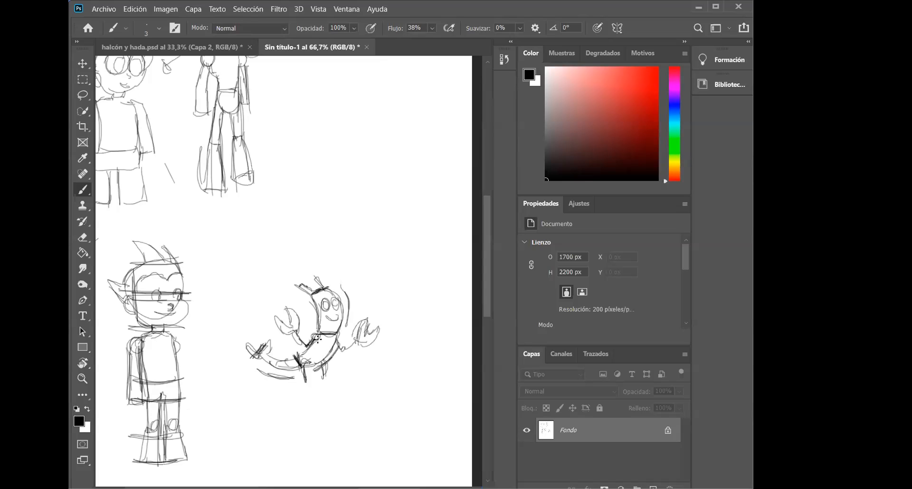
left_click_drag(336, 334, 313, 333)
left_click_drag(314, 295, 318, 331)
left_click_drag(341, 297, 340, 325)
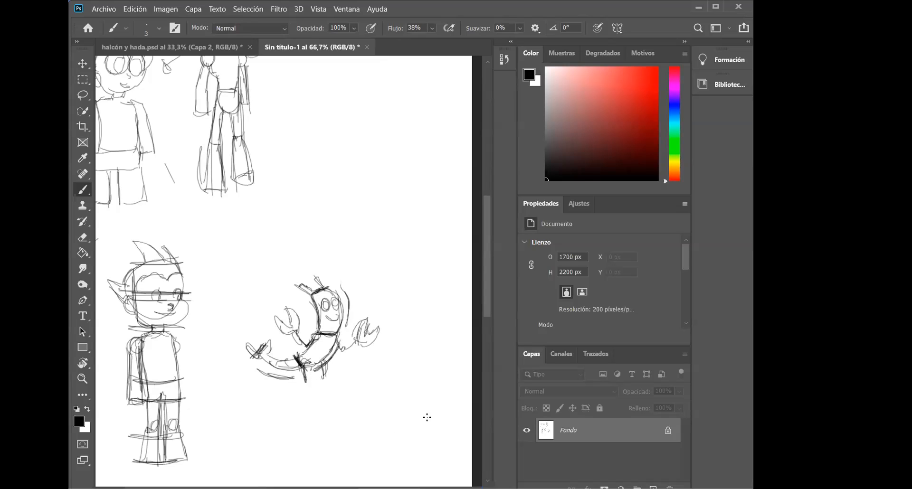
Sketch a second lobster-like character above the first, with a curved head block, a rectangular torso and the start of its legs.
mouse_move(377, 207)
left_mouse_down()
mouse_move(394, 244)
mouse_move(398, 207)
mouse_move(376, 207)
mouse_move(394, 160)
mouse_move(415, 172)
left_mouse_up()
mouse_move(365, 250)
left_mouse_down()
mouse_move(398, 249)
mouse_move(391, 269)
mouse_move(366, 266)
left_mouse_up()
left_click_drag(386, 247, 404, 246)
left_click_drag(394, 248, 392, 269)
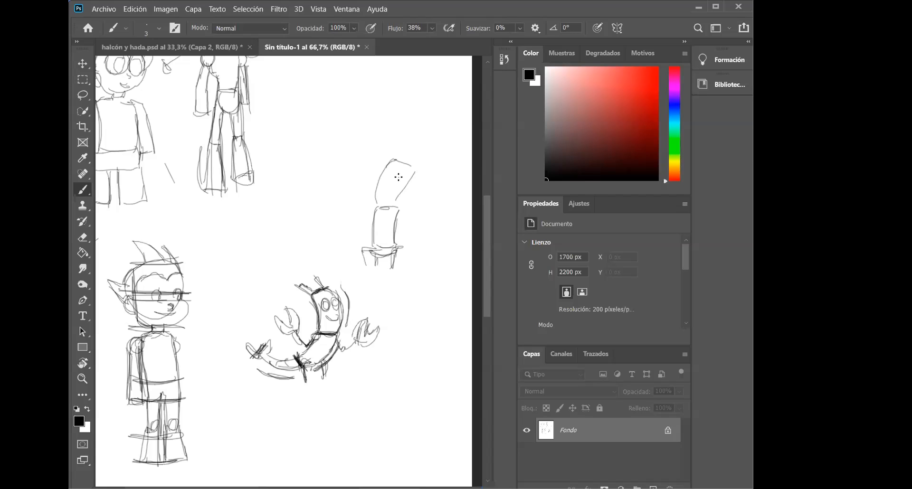
Firm up the second lobster character's neck, waist and head top lines, and reinforce both sides of its head.
left_click_drag(380, 215, 402, 212)
left_click_drag(373, 242, 398, 248)
left_click_drag(392, 158, 415, 164)
left_click_drag(373, 205, 404, 204)
left_click_drag(416, 172, 395, 214)
left_click_drag(389, 169, 380, 195)
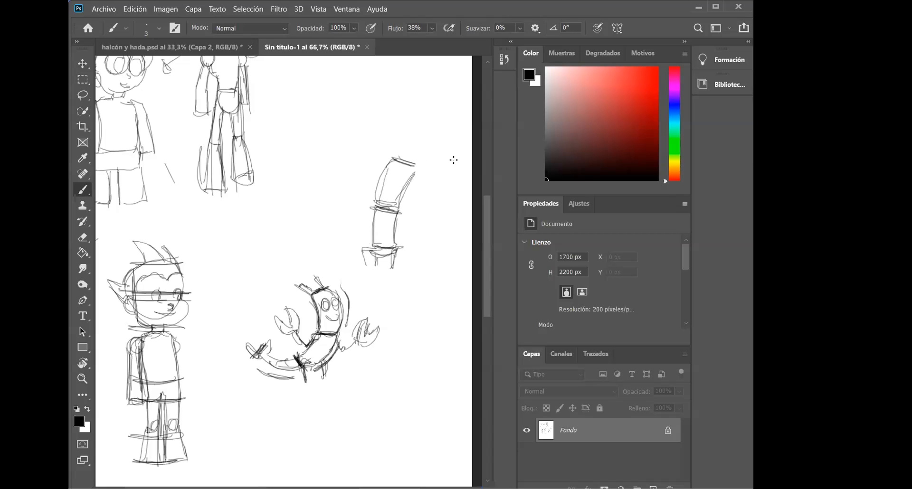
key("e")
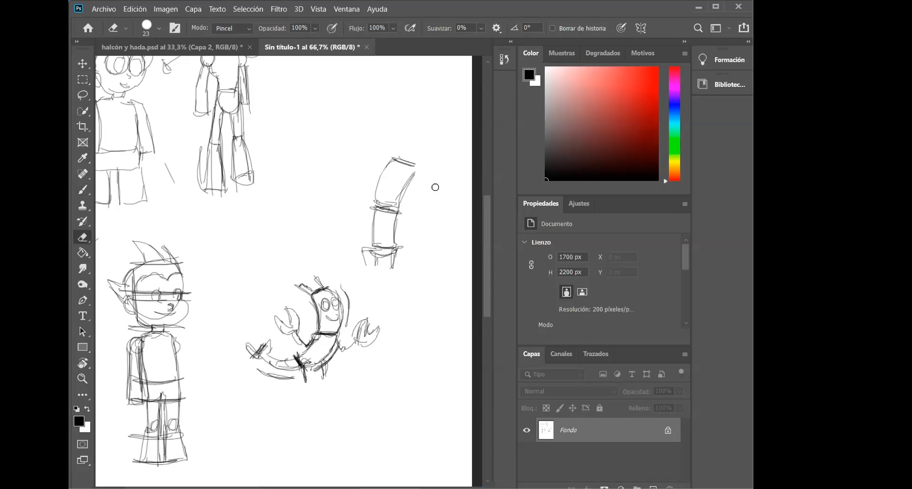
key("b")
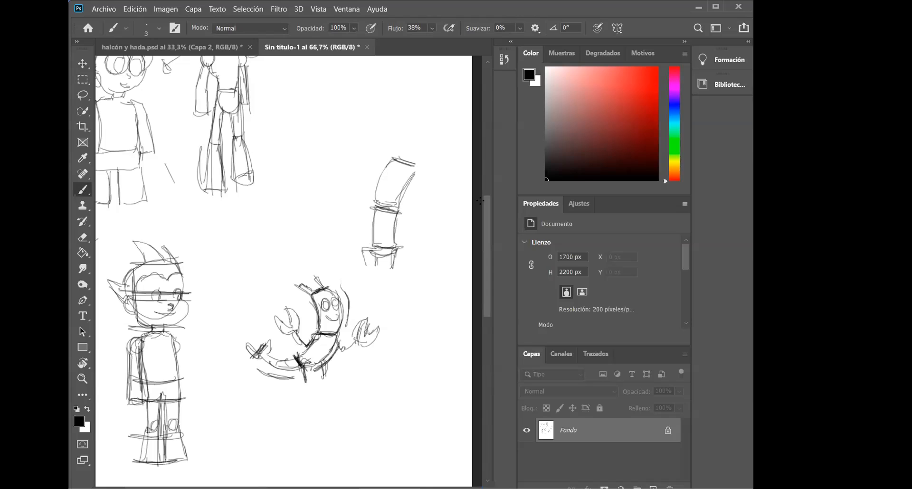
Darken the second lobster character's head sides, draw guide lines across its face, and add oval eyes and antennae.
left_click_drag(391, 158, 375, 200)
left_click_drag(415, 170, 395, 209)
mouse_move(385, 169)
left_mouse_down()
mouse_move(411, 182)
mouse_move(397, 207)
left_mouse_up()
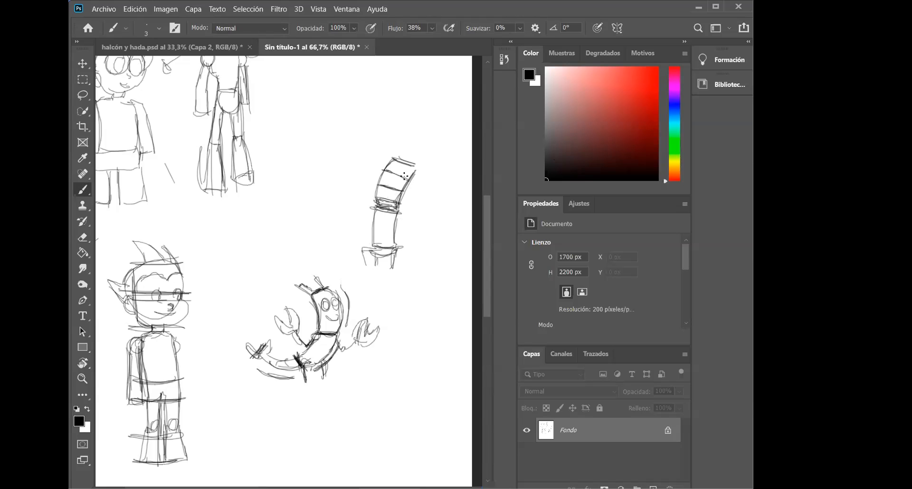
mouse_move(399, 173)
left_mouse_down()
mouse_move(398, 188)
mouse_move(385, 171)
mouse_move(383, 186)
mouse_move(390, 177)
left_mouse_up()
mouse_move(392, 206)
left_mouse_down()
mouse_move(408, 176)
mouse_move(392, 157)
mouse_move(409, 144)
mouse_move(402, 155)
mouse_move(418, 162)
left_mouse_up()
key("e")
key("b")
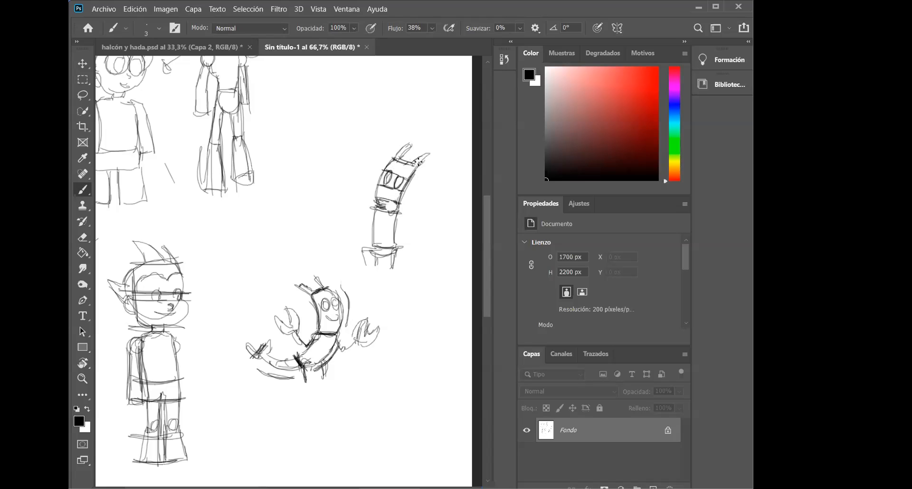
Add a smile, bent arms and large raised claws to the second lobster character, and touch up its antennae.
left_click_drag(383, 190, 386, 194)
left_click_drag(380, 163, 377, 166)
left_click_drag(373, 209, 351, 217)
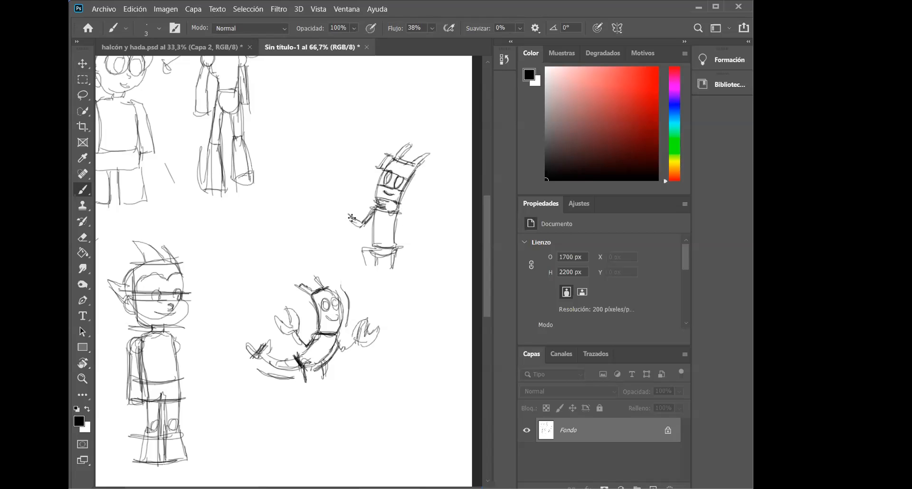
mouse_move(324, 189)
left_mouse_down()
mouse_move(335, 208)
mouse_move(328, 216)
mouse_move(408, 231)
mouse_move(433, 178)
mouse_move(441, 183)
mouse_move(429, 207)
mouse_move(453, 190)
mouse_move(434, 217)
left_mouse_up()
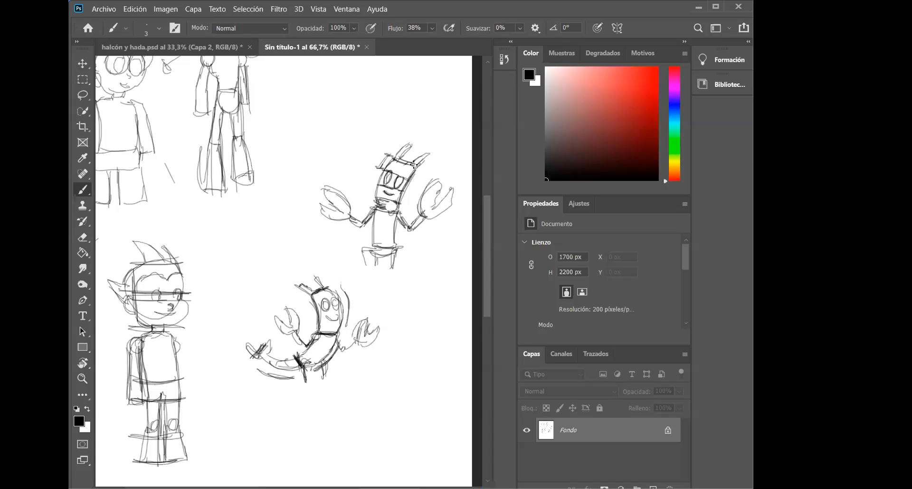
mouse_move(418, 153)
left_mouse_down()
mouse_move(432, 150)
mouse_move(415, 142)
left_mouse_up()
Draw bent outer legs on both sides of the second lobster character's waist.
mouse_move(399, 204)
left_mouse_down()
mouse_move(344, 340)
mouse_move(326, 328)
mouse_move(304, 351)
left_mouse_up()
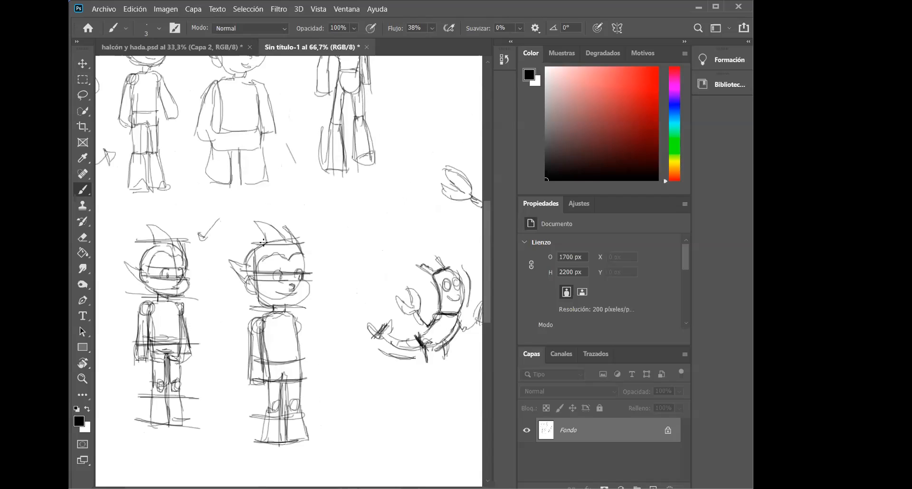
left_click_drag(308, 240, 232, 250)
scroll(464, 316, "down", 5)
scroll(485, 332, "up", 2)
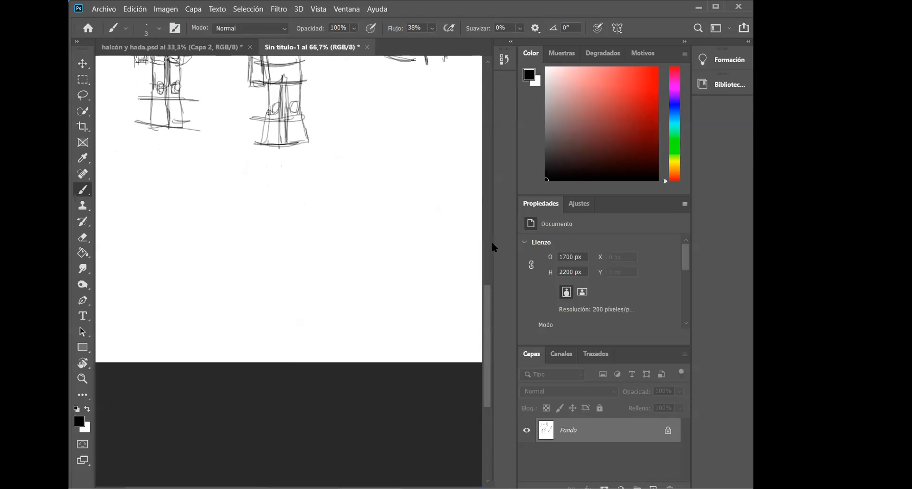
scroll(492, 247, "up", 5)
scroll(399, 261, "right", 3)
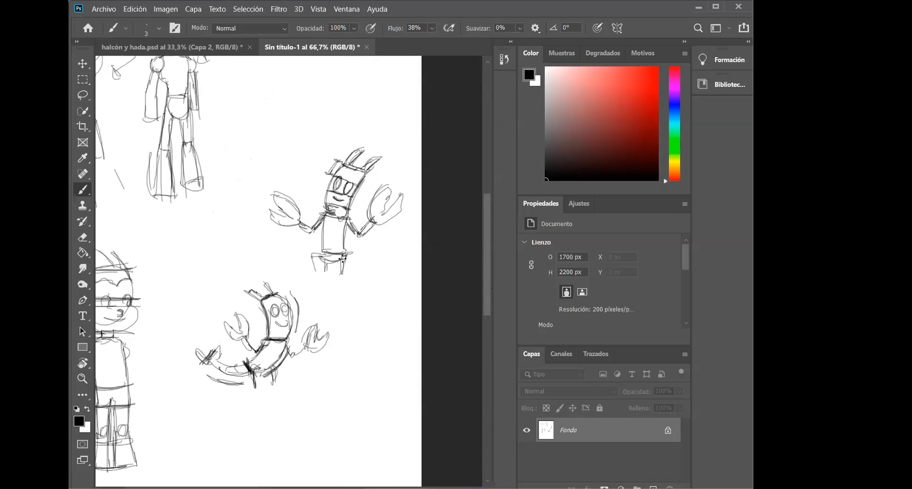
mouse_move(347, 259)
left_mouse_down()
mouse_move(351, 282)
mouse_move(357, 266)
mouse_move(349, 275)
left_mouse_up()
left_click_drag(306, 252, 316, 275)
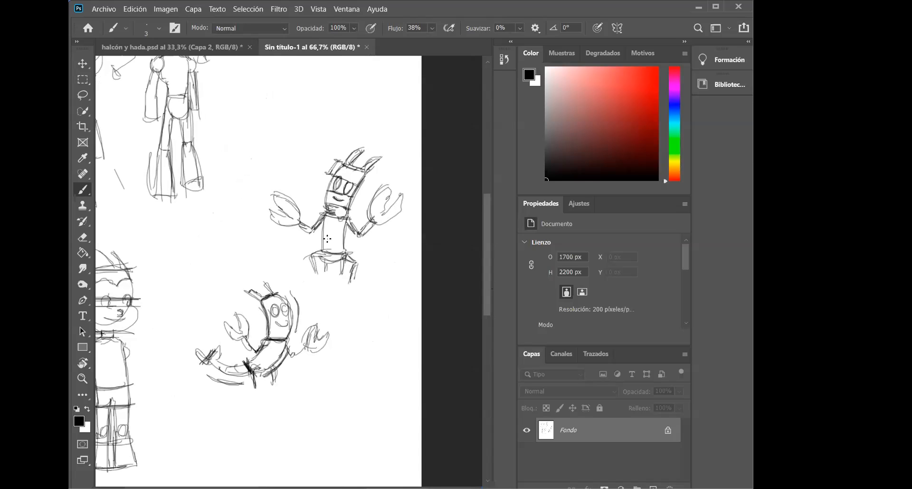